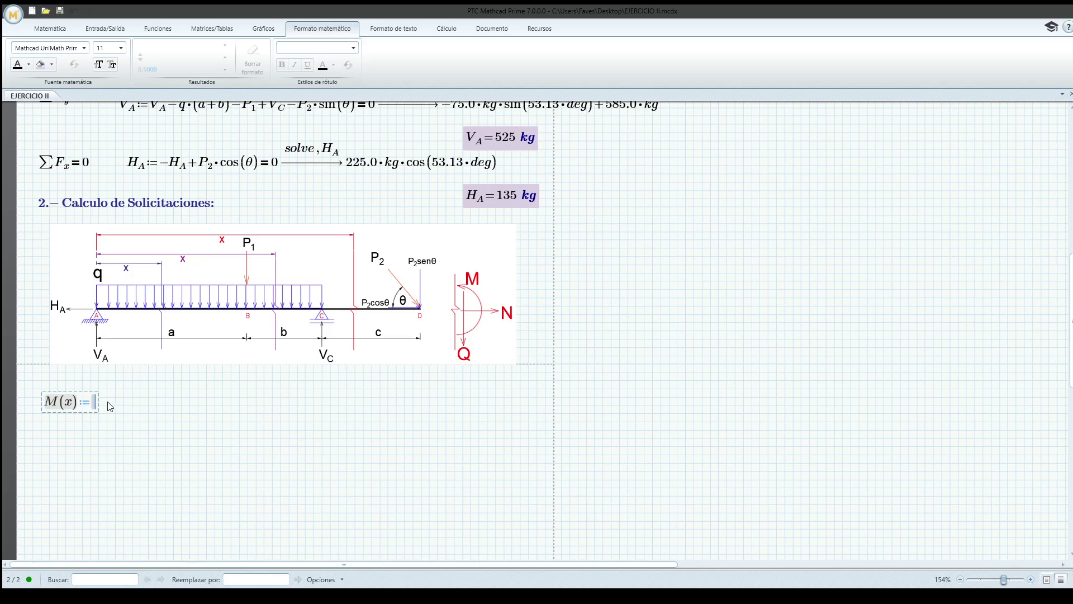
Enter V_A·x, with A as a subscript, as the first term of the M(x) definition.
type("v")
key("BackSpace")
type("VA")
key("BackSpace")
key("ctrl+minus")
type("A")
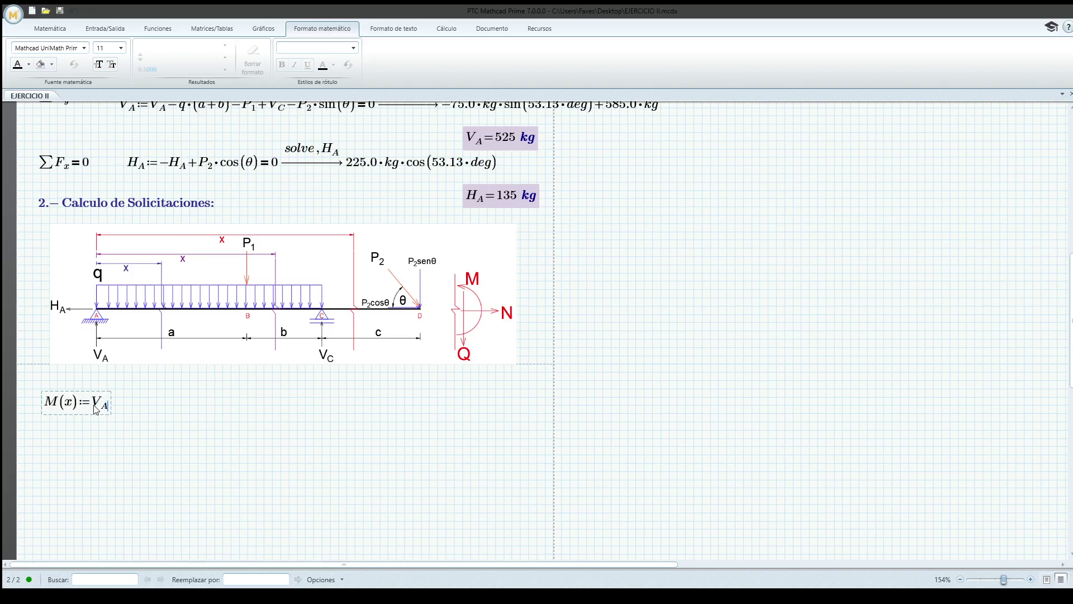
type("*")
type("x")
Subtract the distributed load term q·x²/2 in the M(x) expression.
type("-")
type("q")
type("*")
type("x")
type("^2")
key("space")
type("/2")
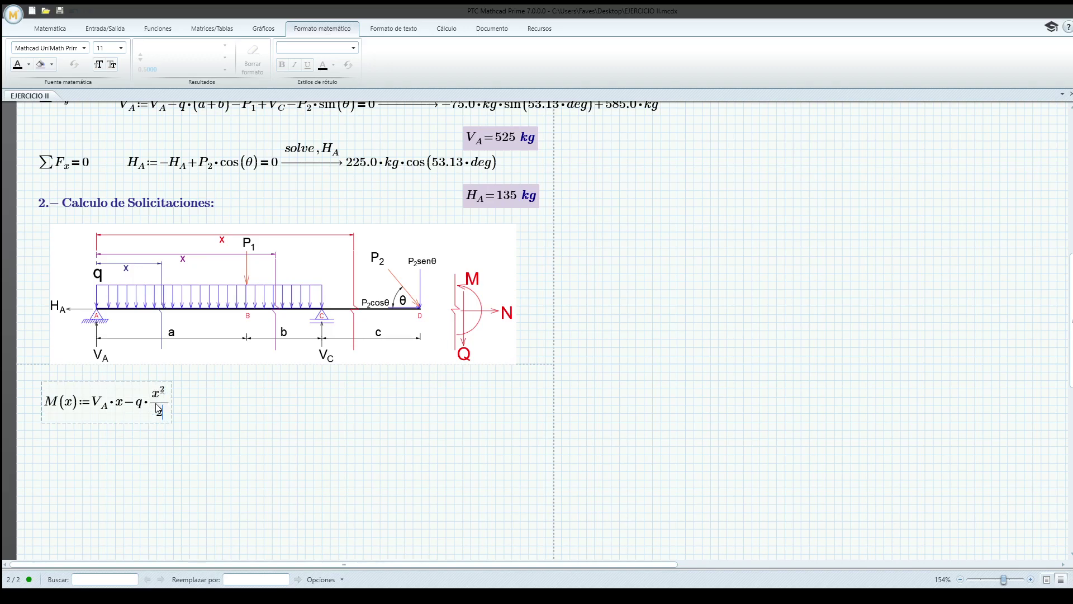
Multiply the q·x²/2 term by the logical condition (x>0), placed in front of q.
key("Up")
key("Left")
key("Left")
key("Left")
type("*")
type("(")
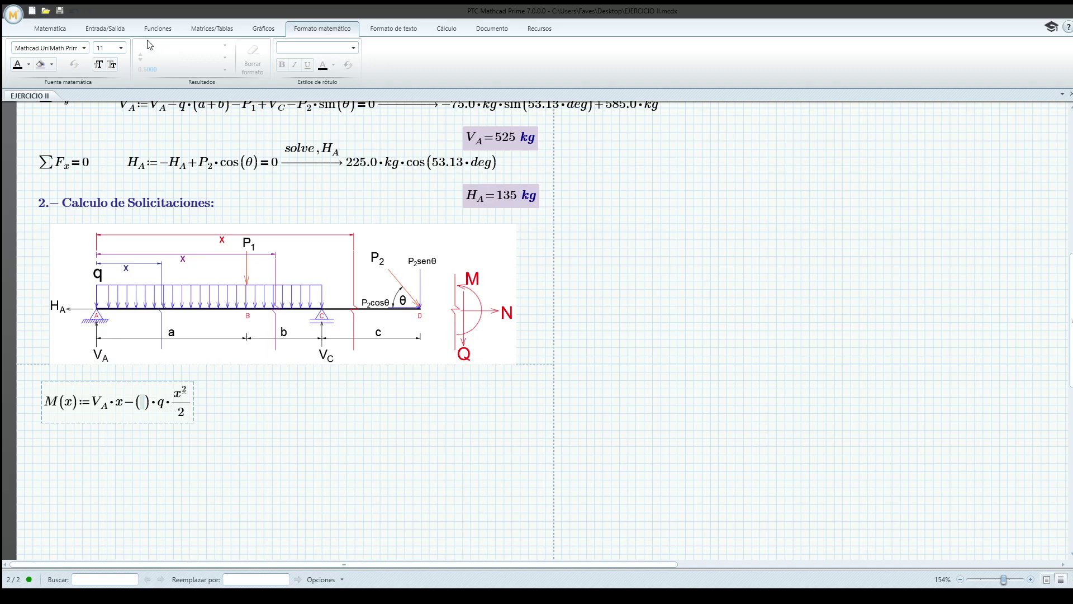
left_click(66, 33)
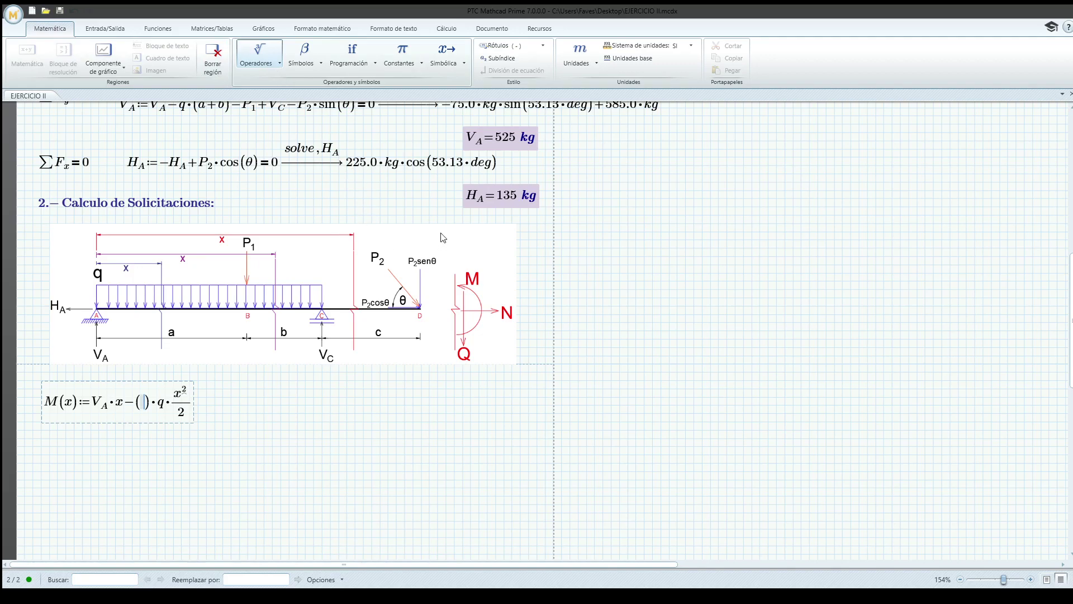
type(">")
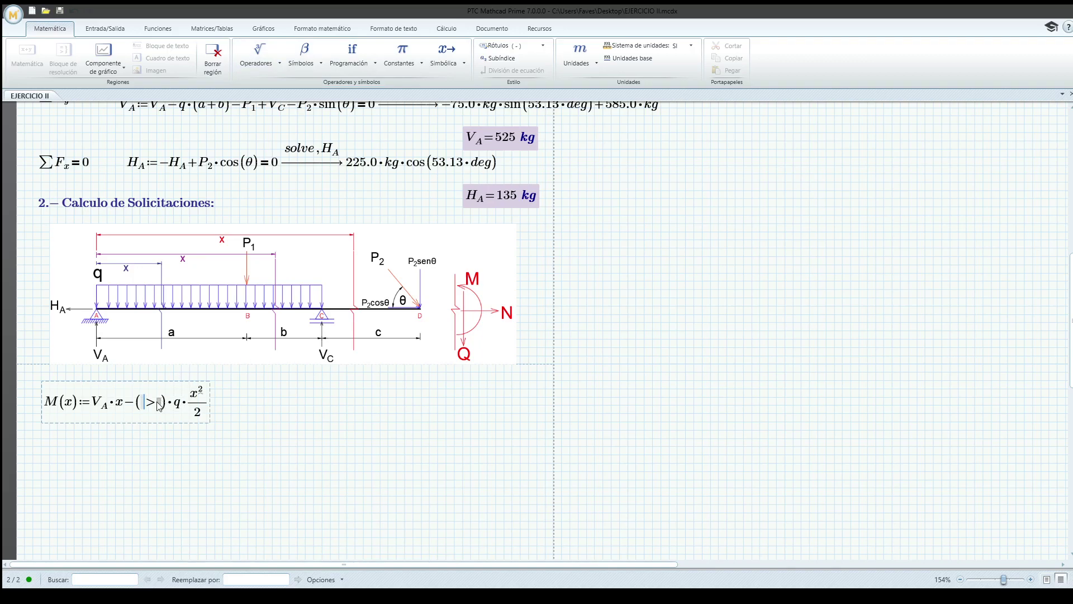
type("x")
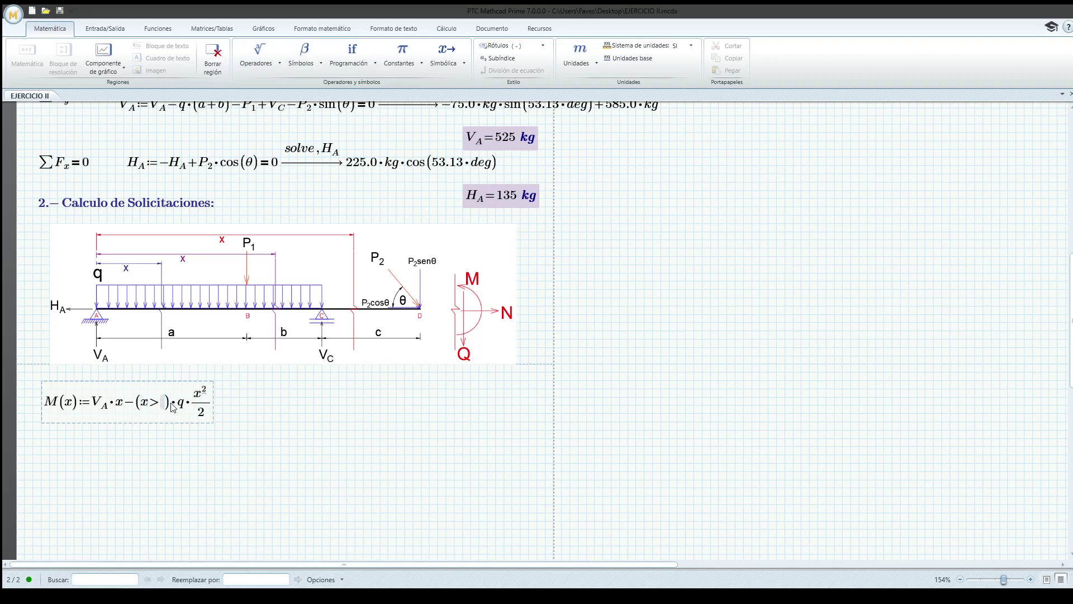
type("0")
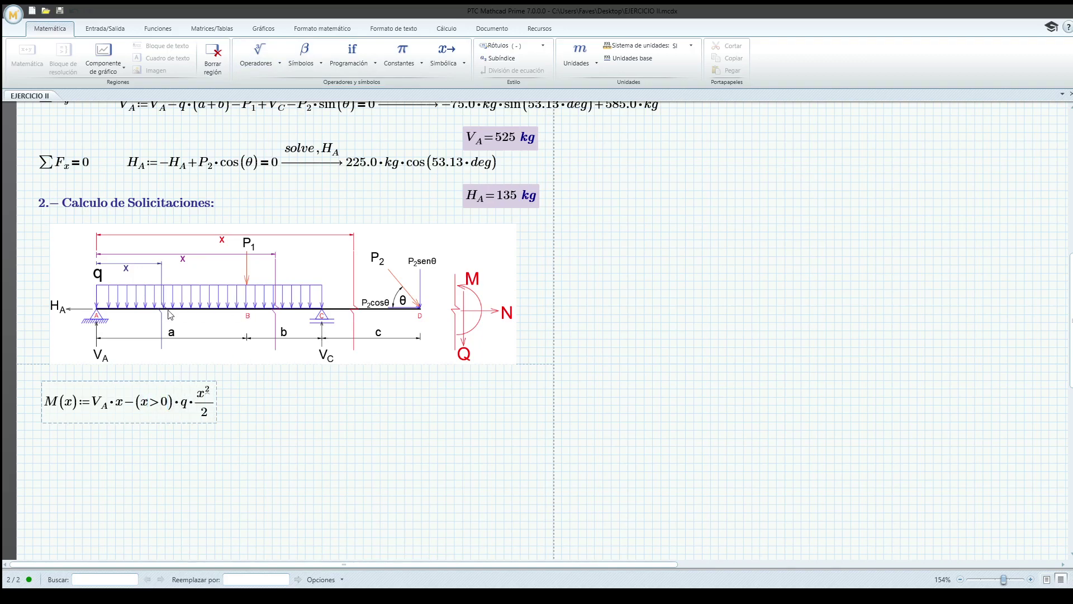
left_click(141, 406)
type("(x")
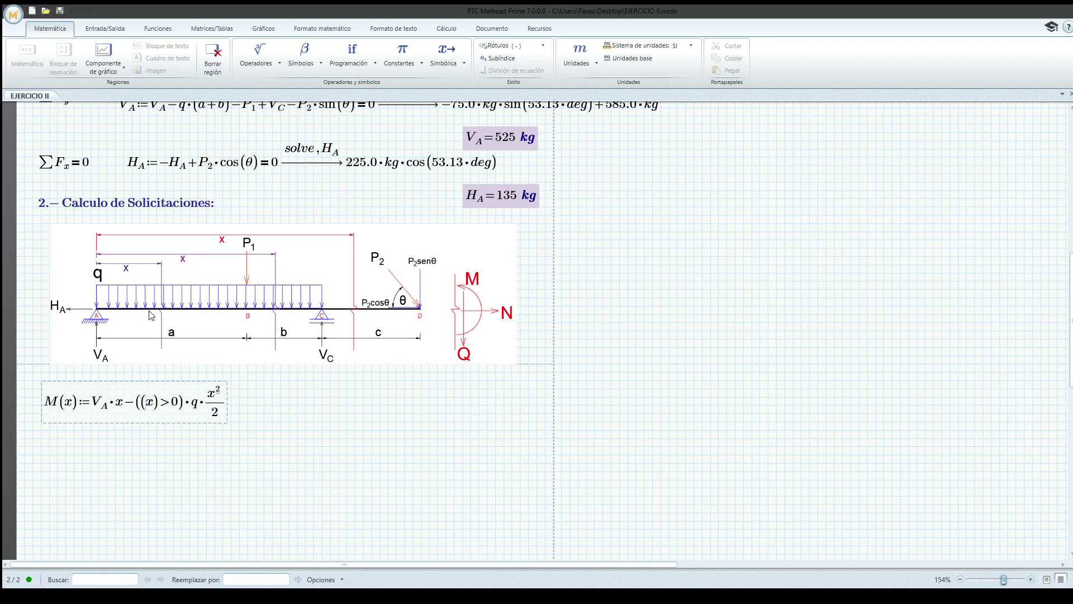
key("BackSpace")
key("ctrl+z")
key("ctrl+z")
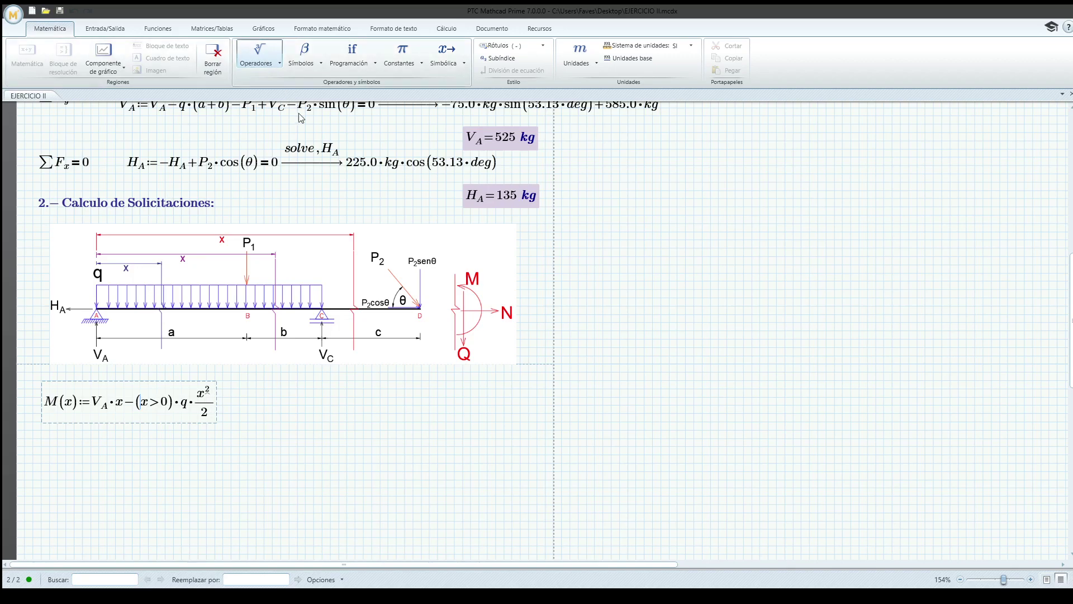
Extend the condition on the q·x²/2 term to (a+b)>x>0, with a+b in parentheses.
type(">")
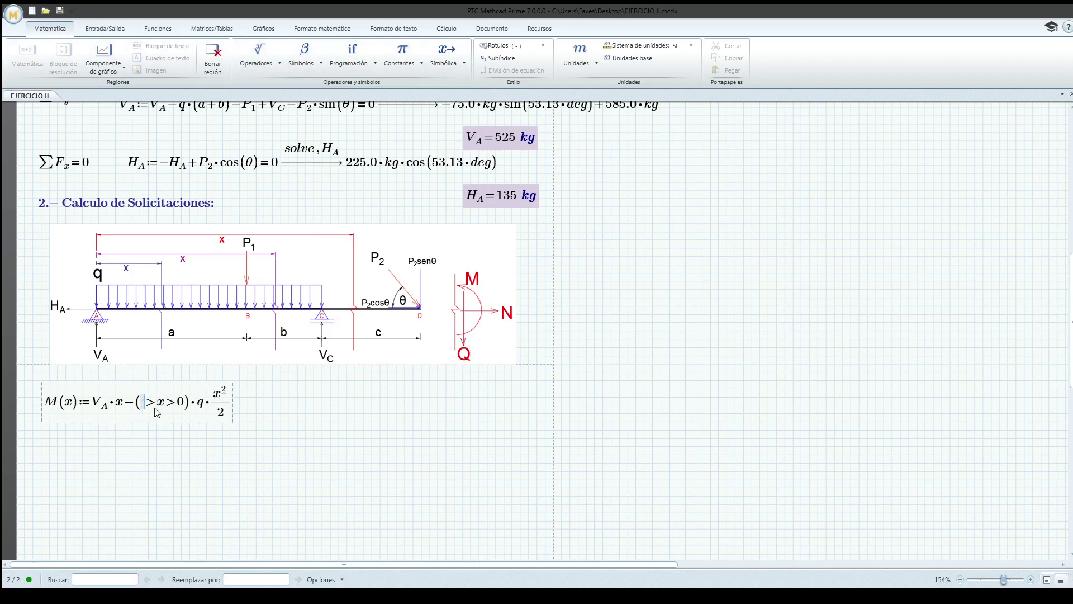
type("(")
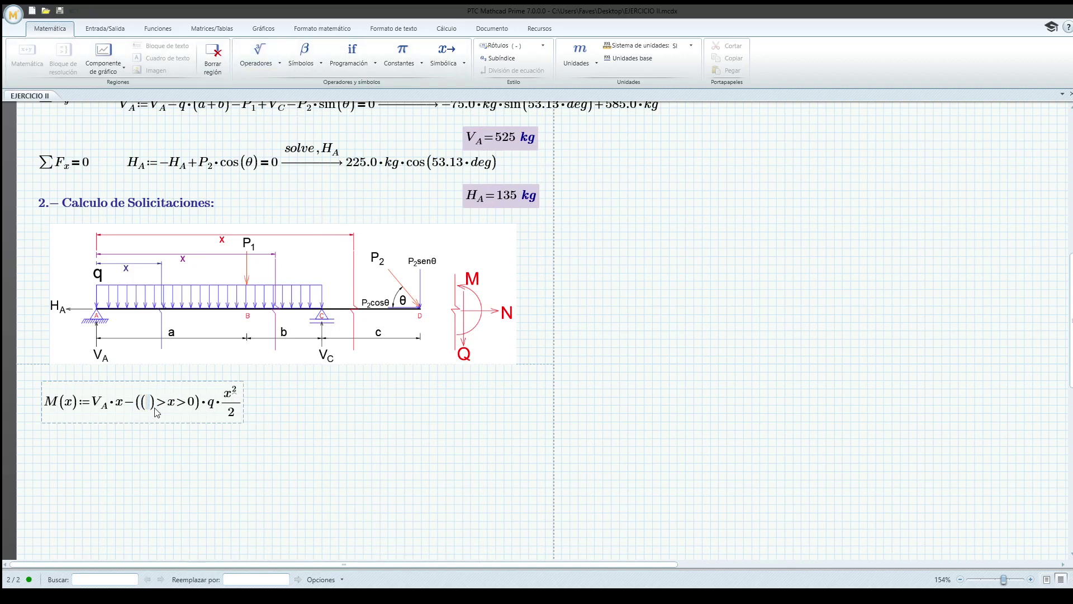
type("a+")
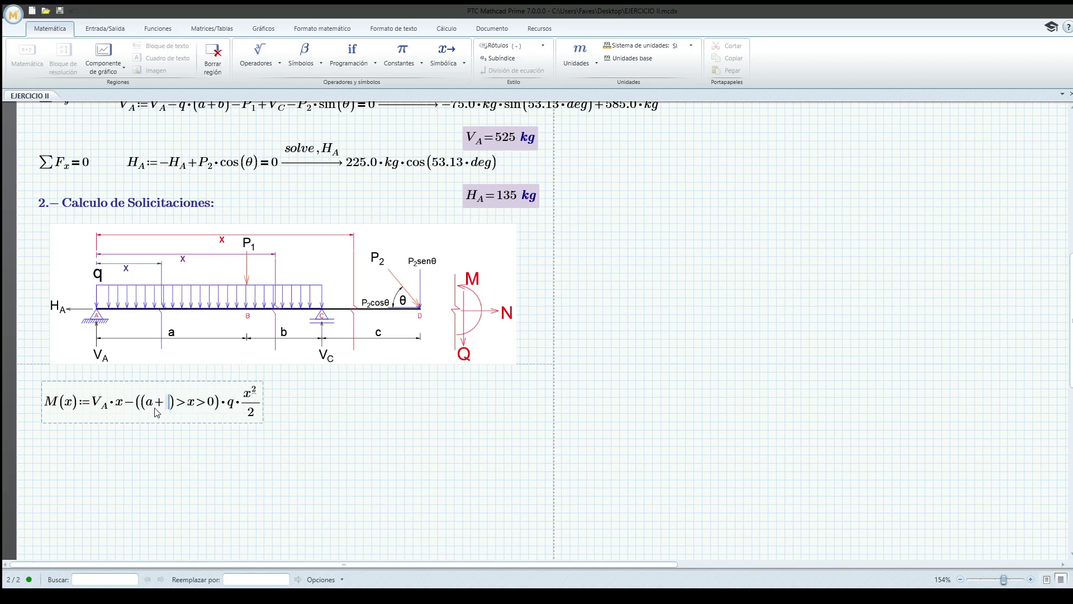
type("b")
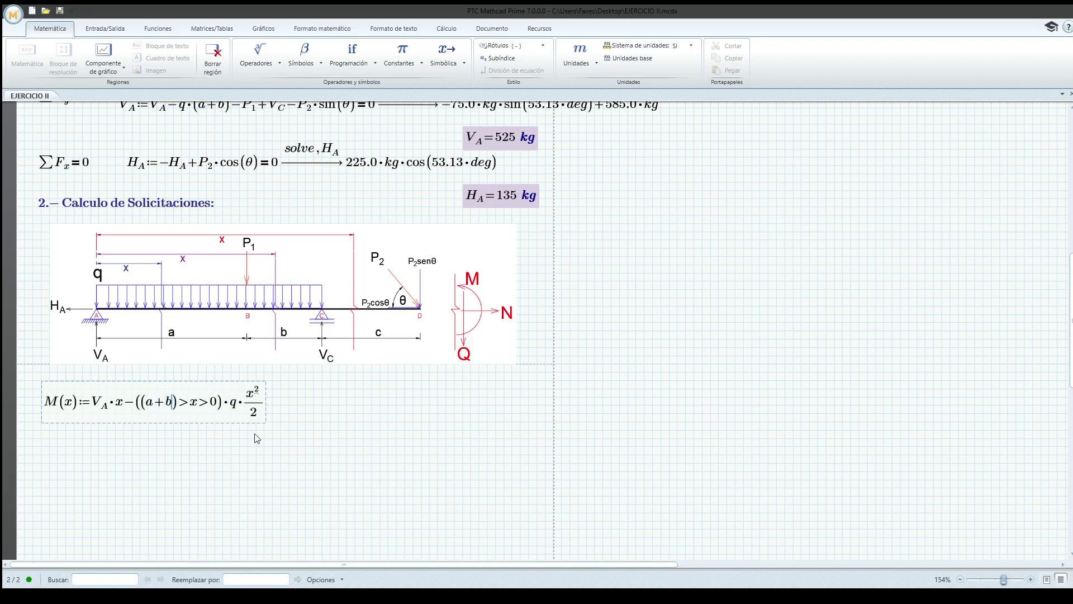
left_click(298, 441)
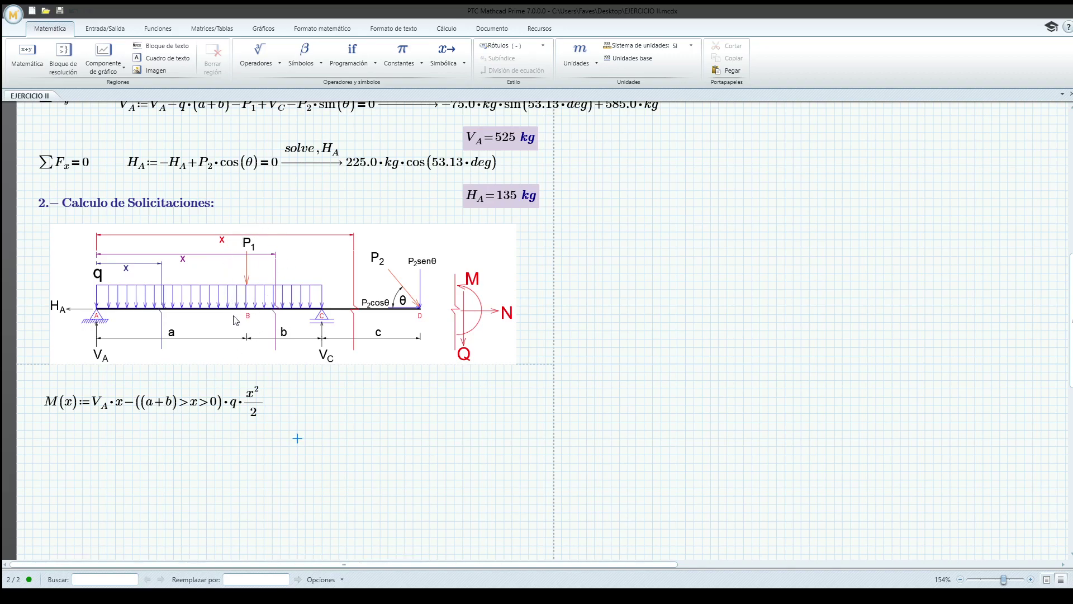
Append −P₁·(x−a) to the end of the M(x) expression, with 1 as a subscript.
left_click(232, 375)
left_click(266, 411)
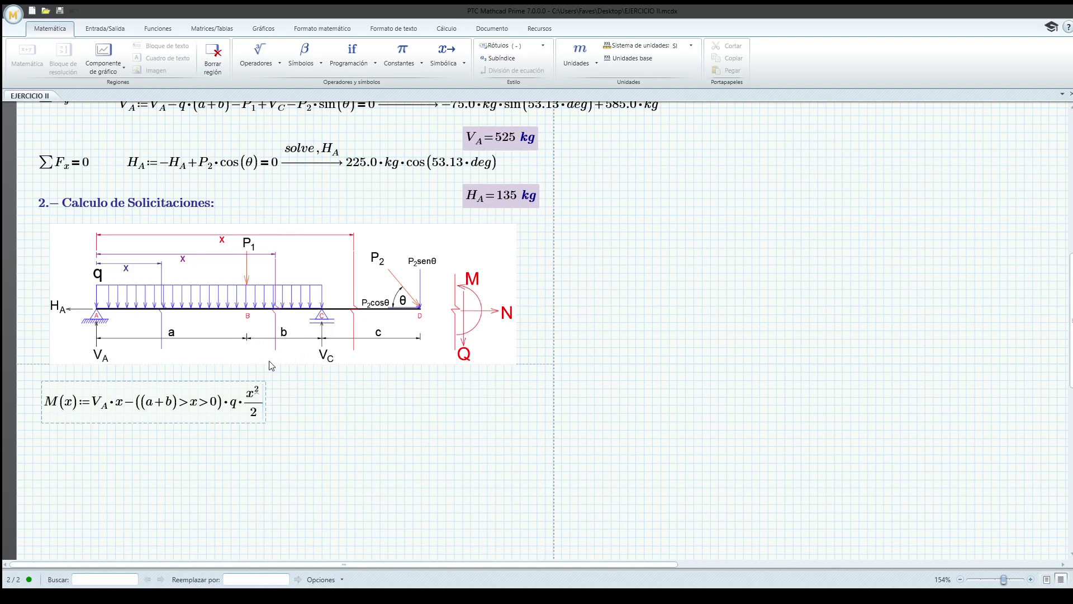
type("-p")
key("BackSpace")
type("P")
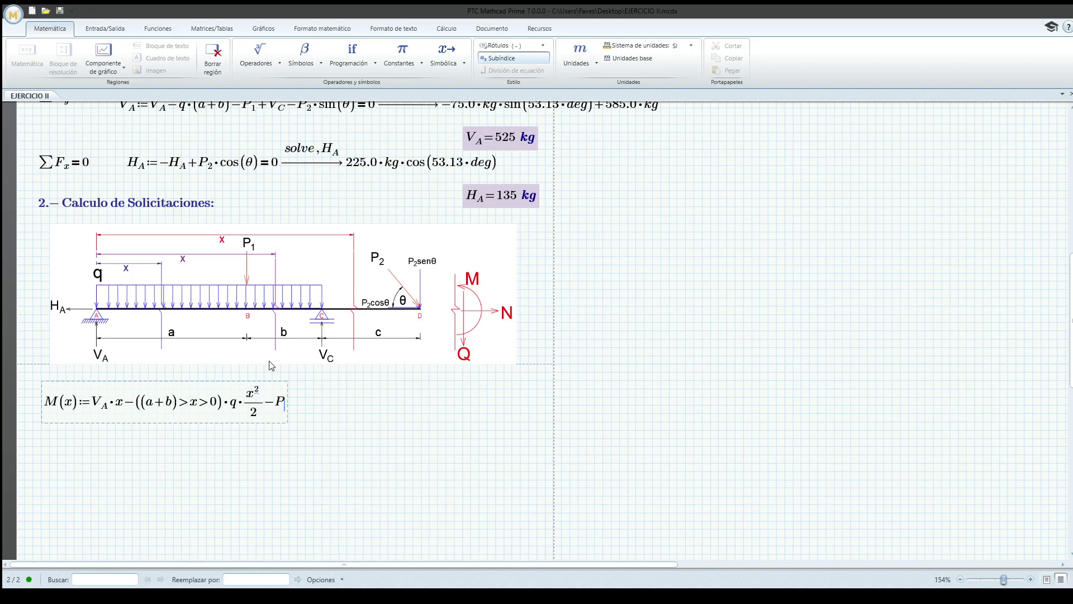
type(".1*")
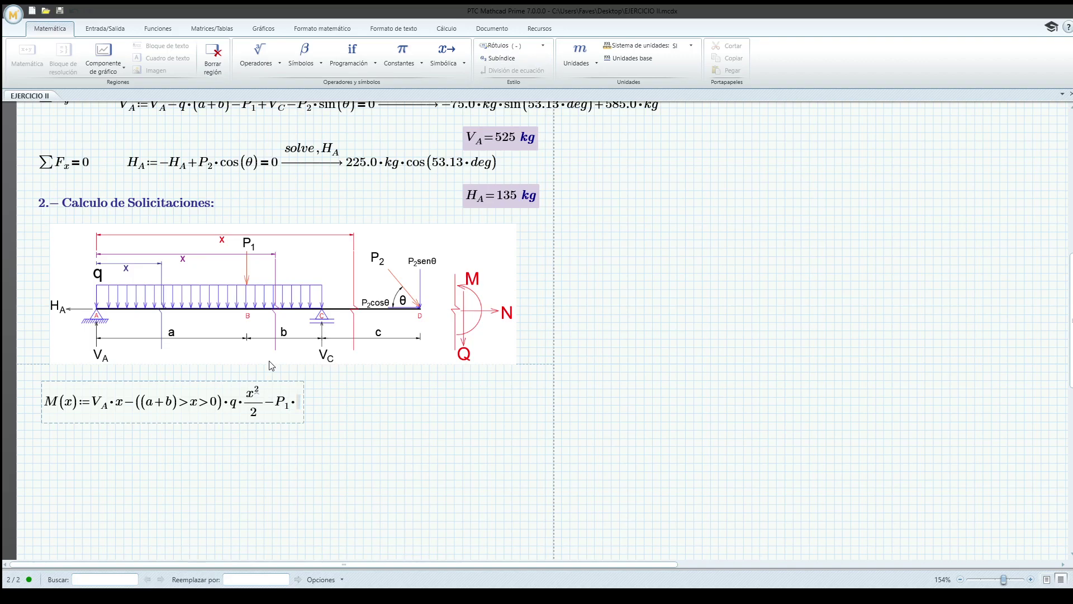
type("(X")
key("BackSpace")
type("x-")
type("a")
Multiply the P₁ term by the logical condition (x≥a), placed in front of P₁.
left_click(277, 406)
type("*")
type("(")
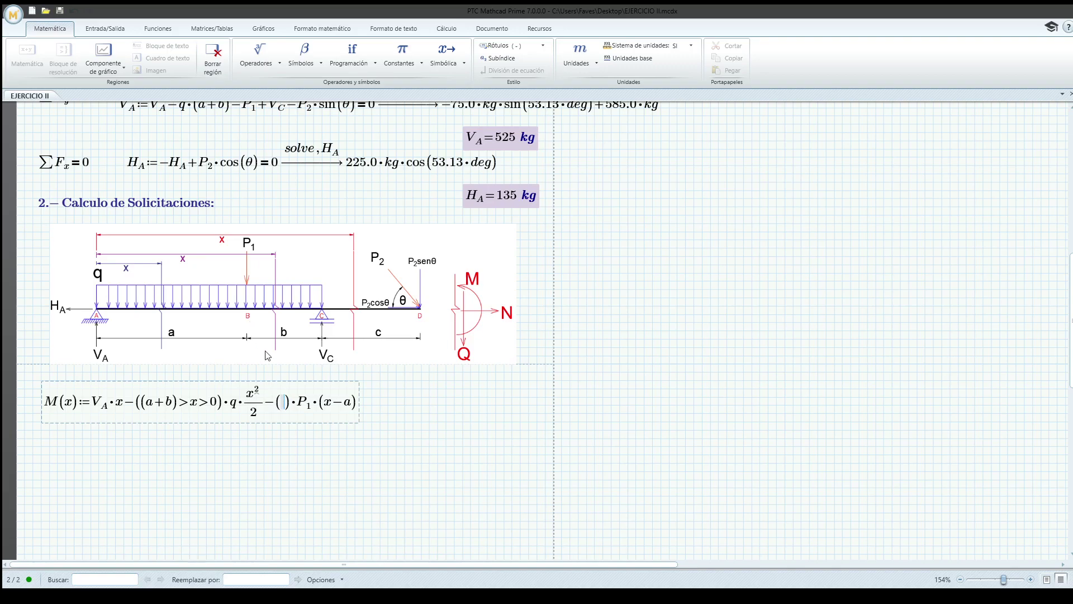
type("x")
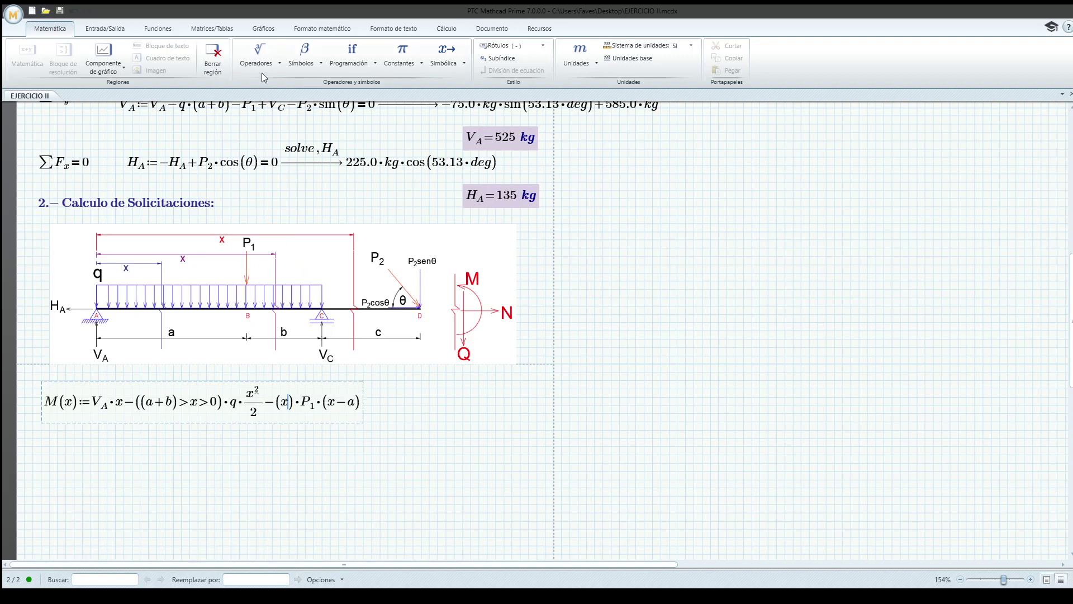
key("ctrl+0")
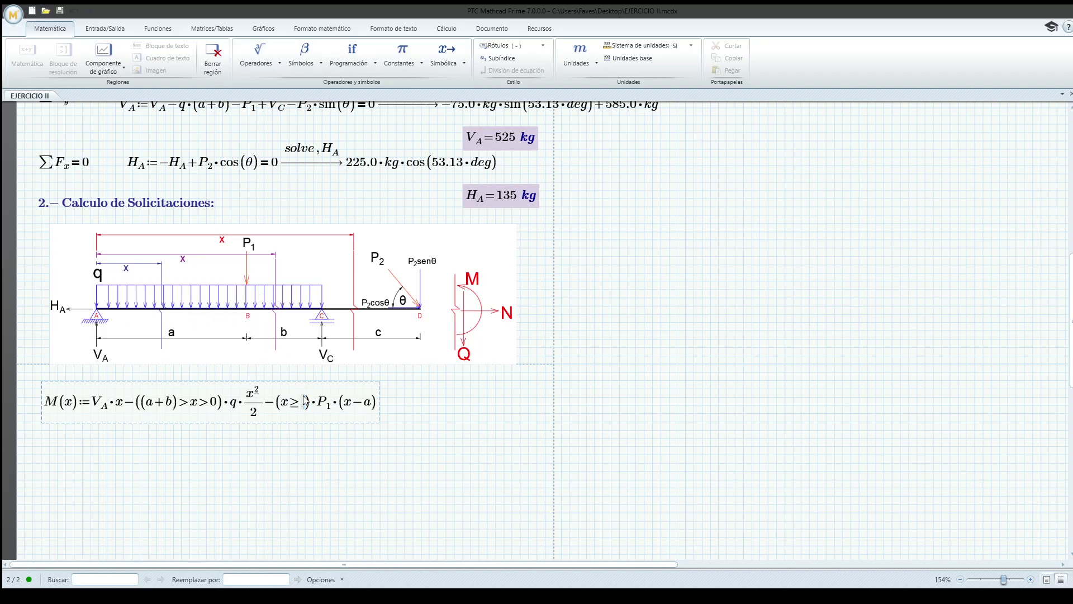
type("a")
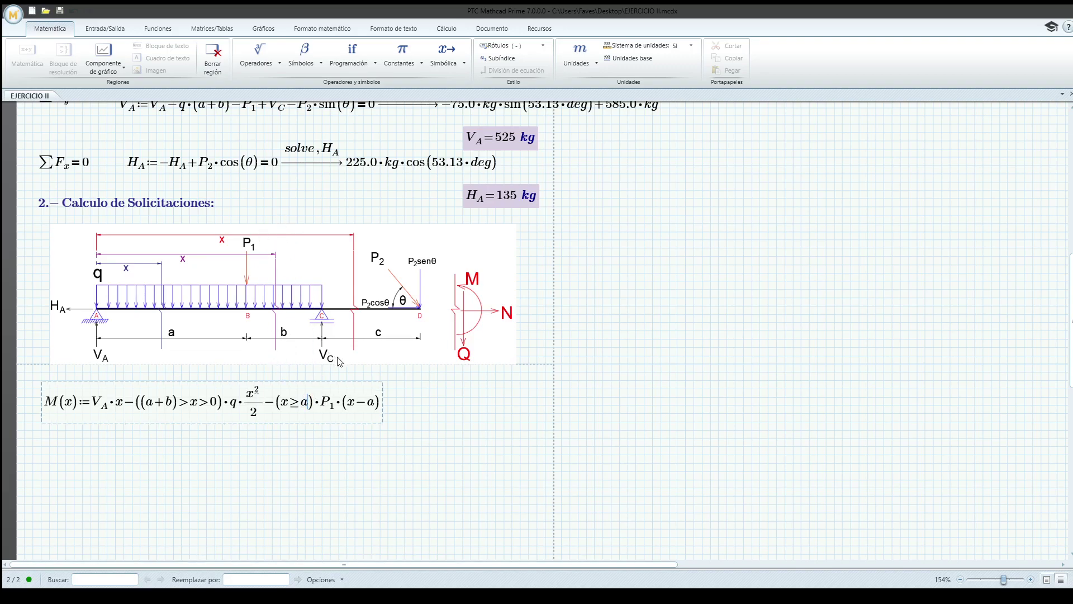
Append −q·(a+b) to the M(x) expression as the start of the total distributed load term.
left_click(381, 412)
type("q")
type("*")
type("(")
type("a+b")
type(")")
type("*")
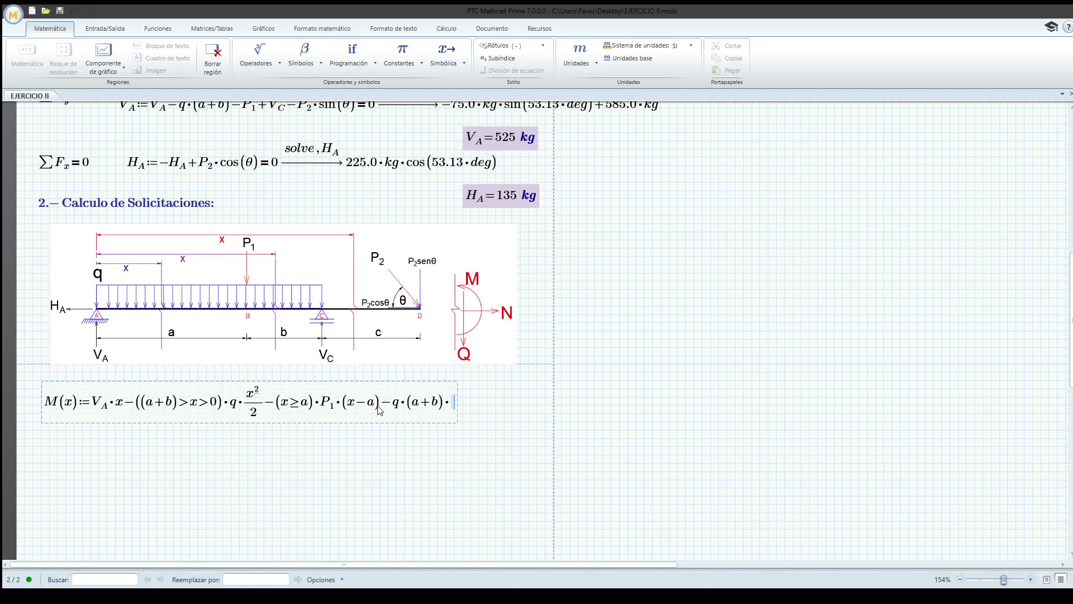
Complete the q·(a+b) term with the lever arm factor (x−(a+b)/2).
type("(")
type("x")
type("-")
type("(x−(")
type("a+b")
key("space")
type("/2")
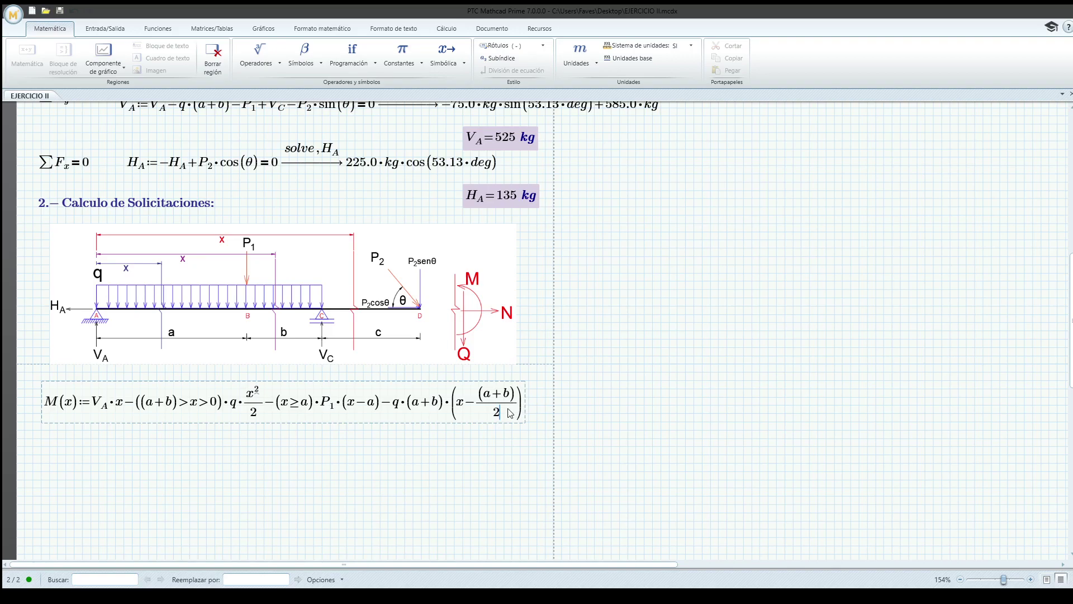
Multiply the q·(a+b) term by the logical condition (x≥(a+b)), placed in front of q.
left_click(396, 405)
type("*")
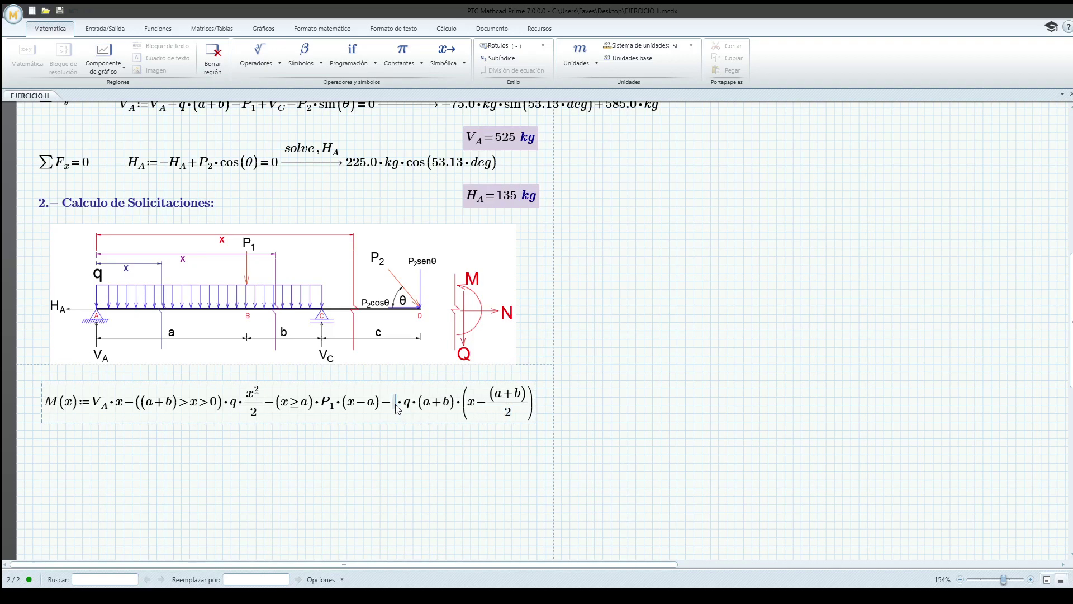
type("(")
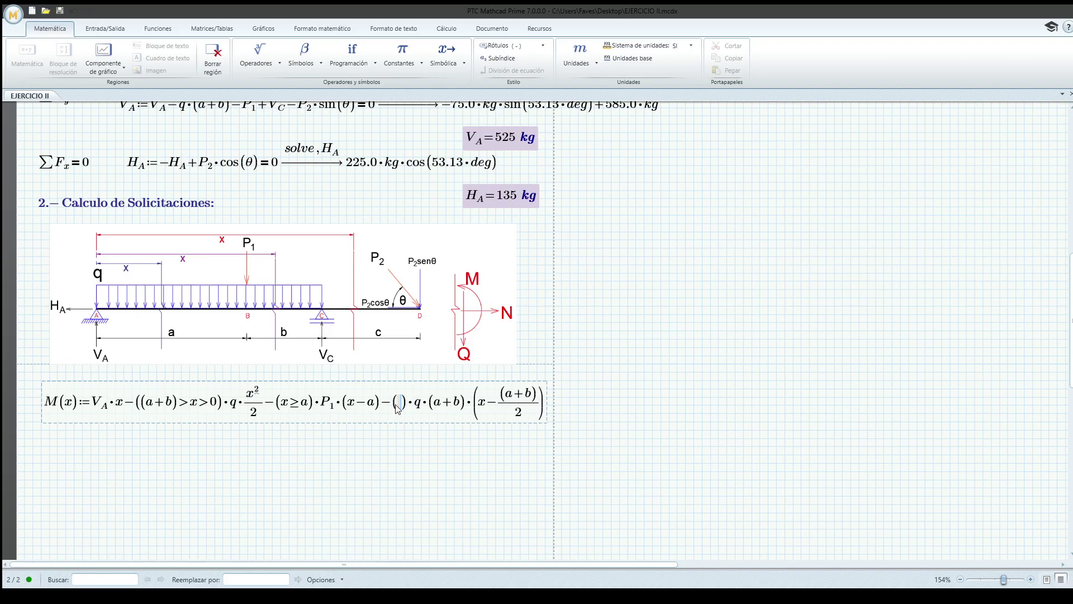
type("x")
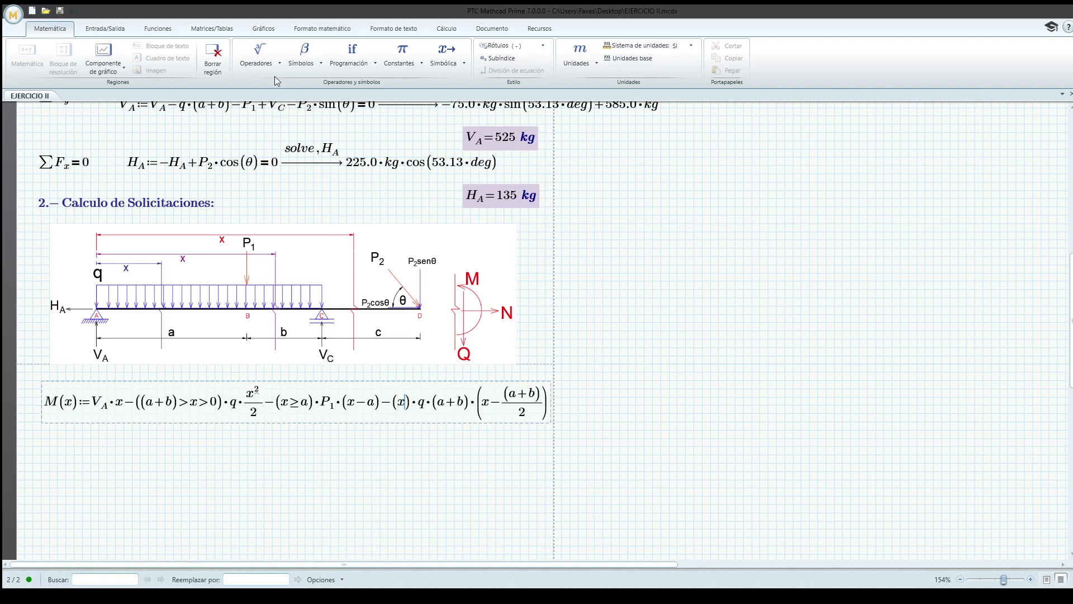
key("ctrl+0")
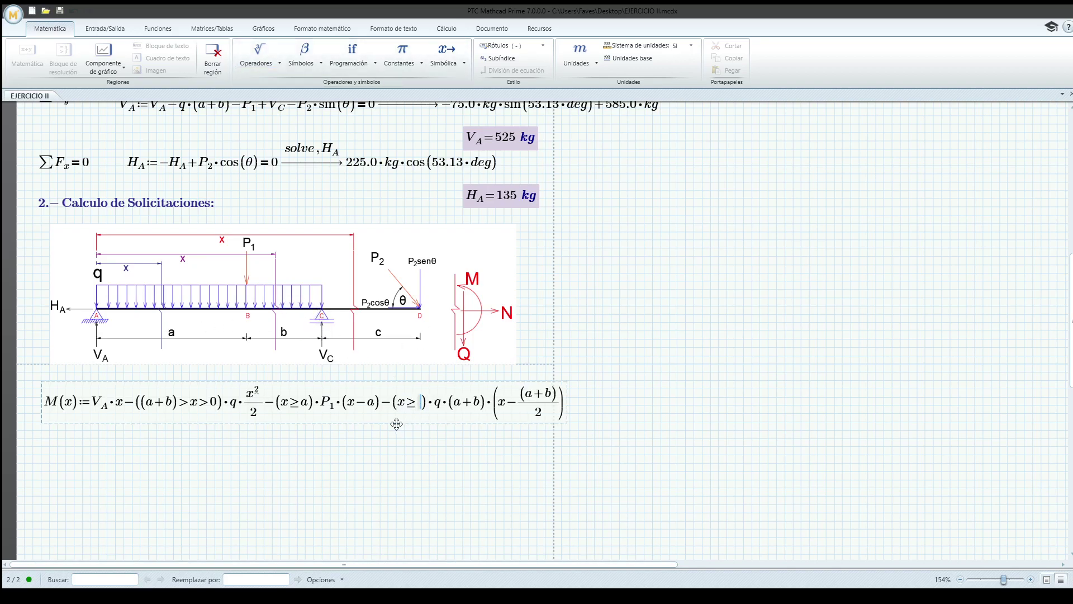
type("(")
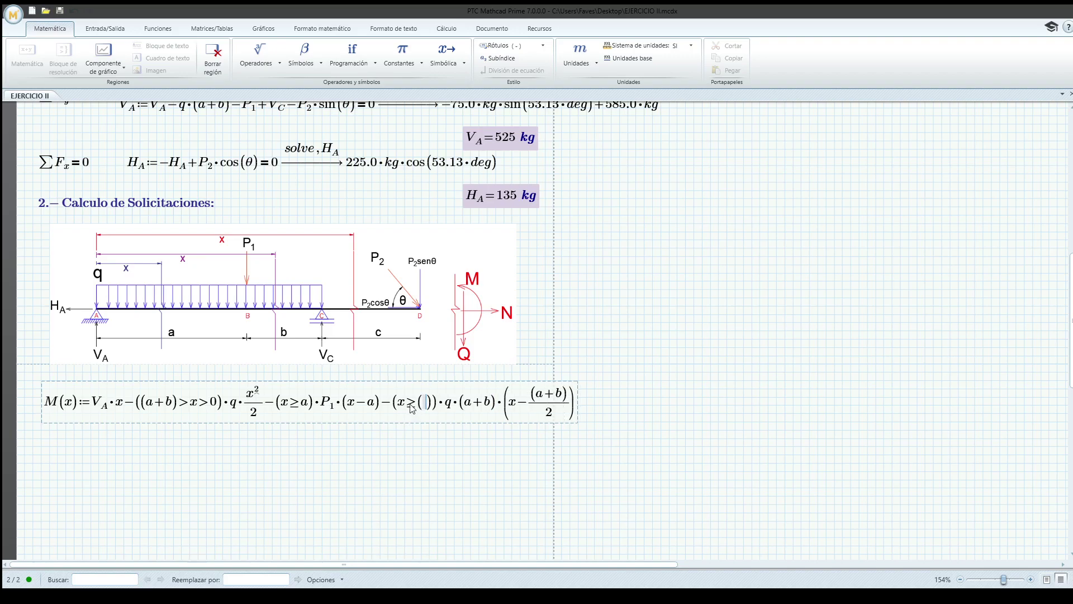
type("a+")
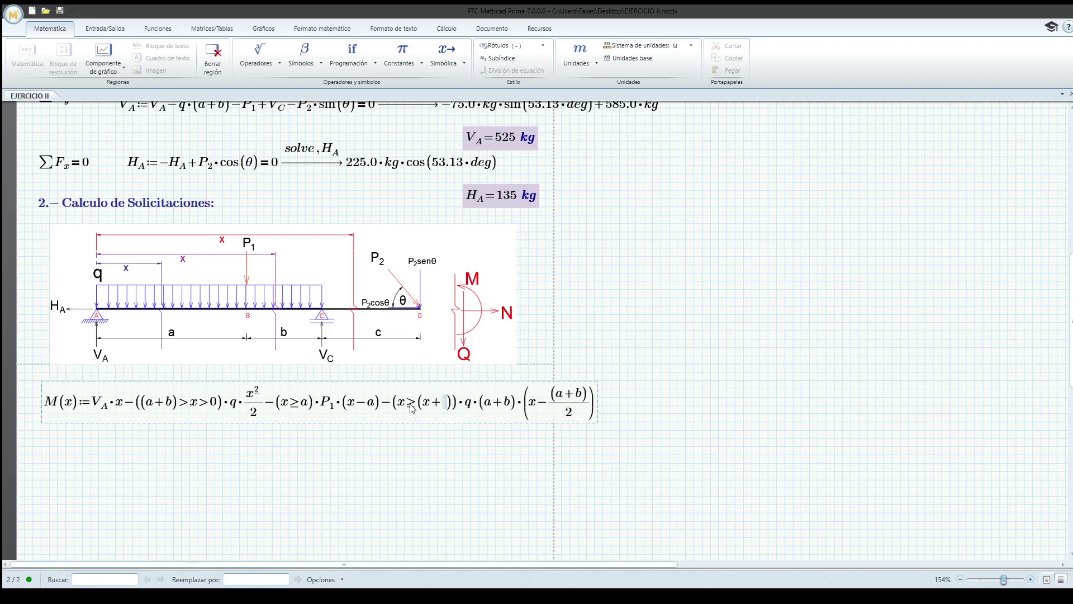
key("BackSpace")
key("BackSpace")
type("a+b")
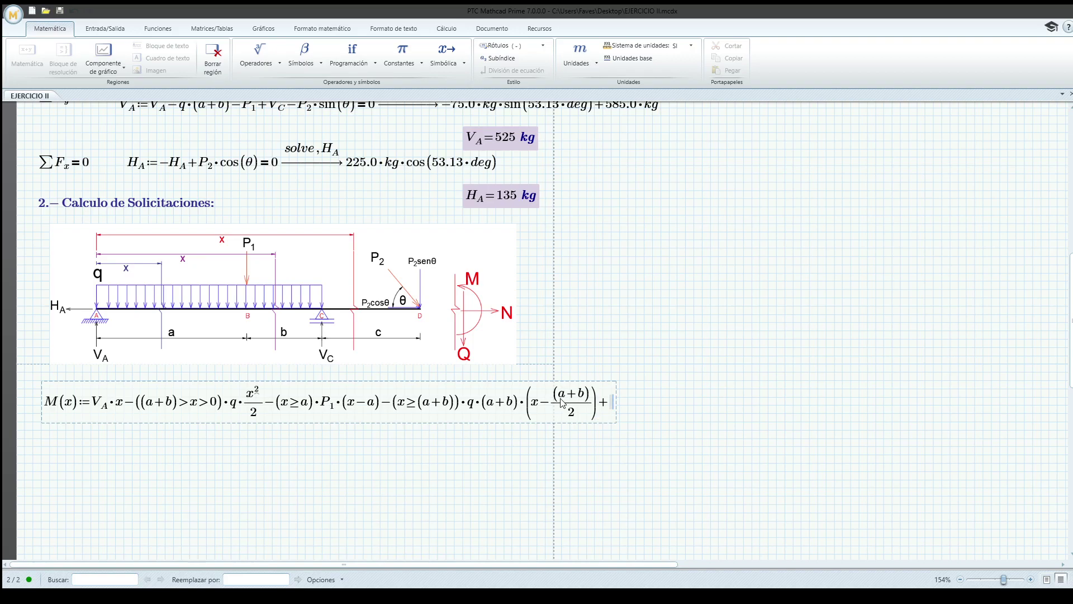
Add the support reaction term V_C·(x−(a+b)) to the end of M(x), with C as a subscript.
type("V")
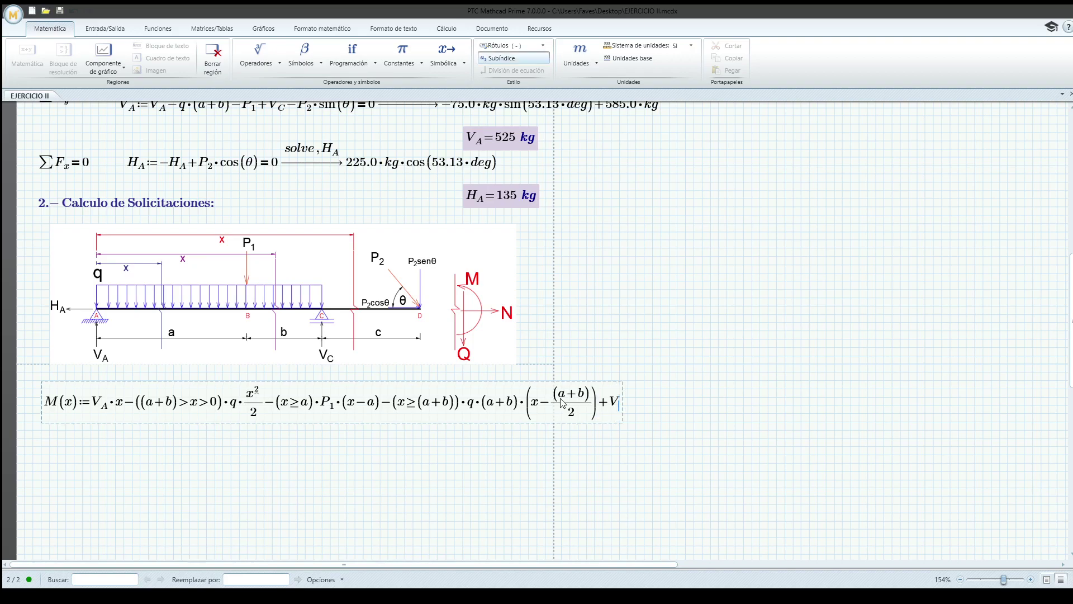
type(".C")
type("*")
type("(")
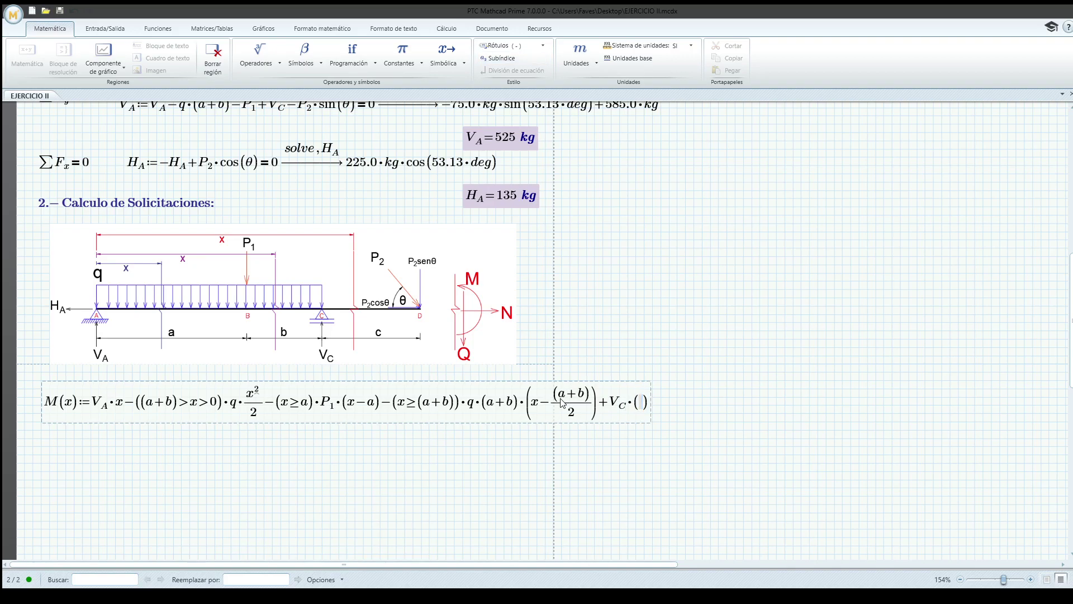
type("X")
key("BackSpace")
type("x-(a+b")
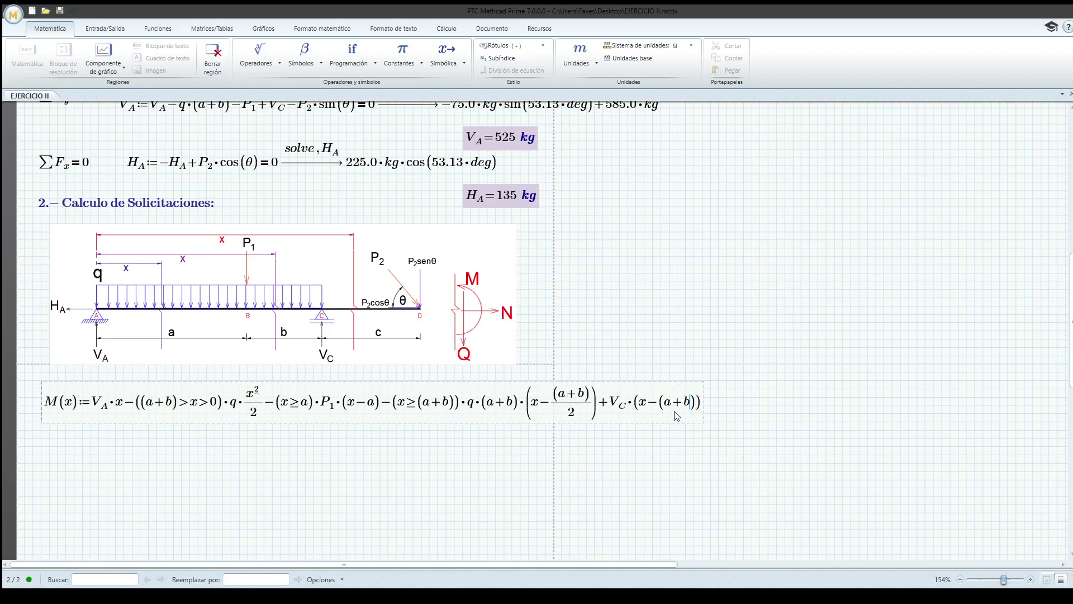
Multiply the V_C·(x−(a+b)) term of M(x) by the logical condition (x≥(a+b)), placed in front of V_C.
left_click(614, 407)
type("*")
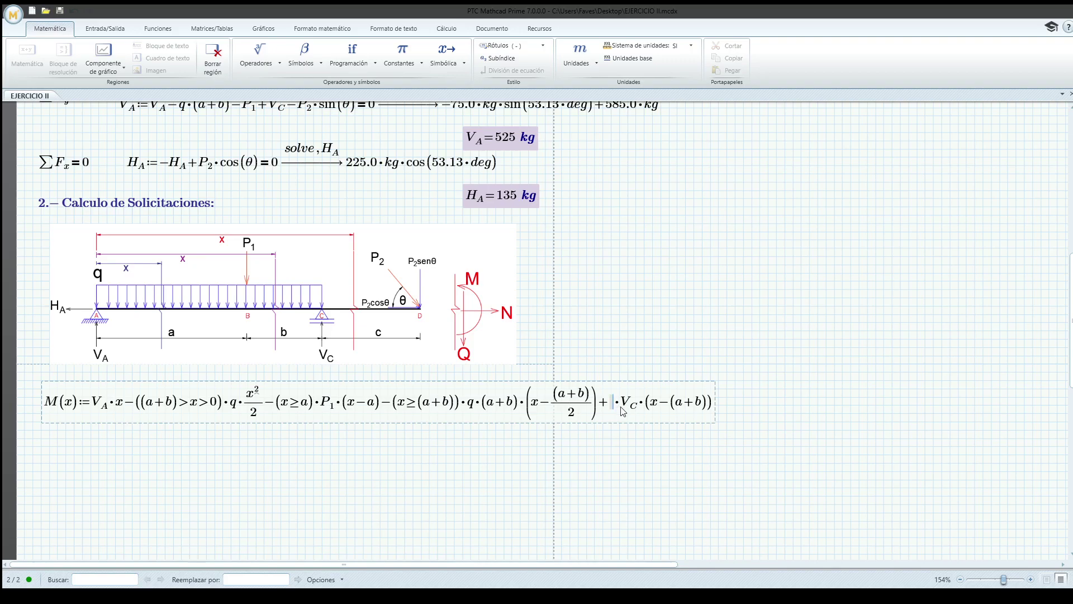
type("(≥")
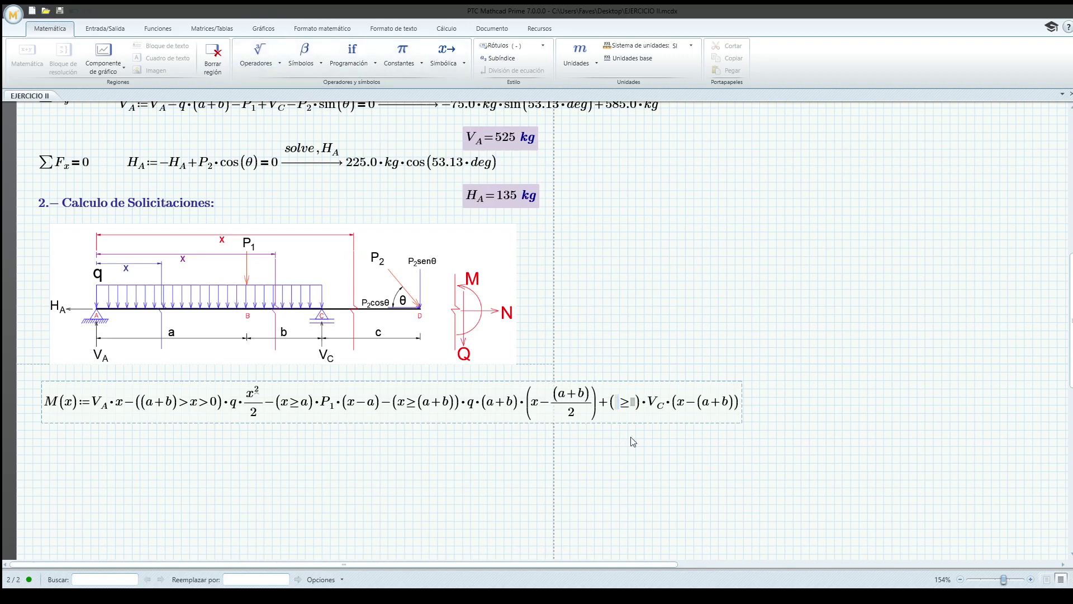
type("x")
key("ctrl+0")
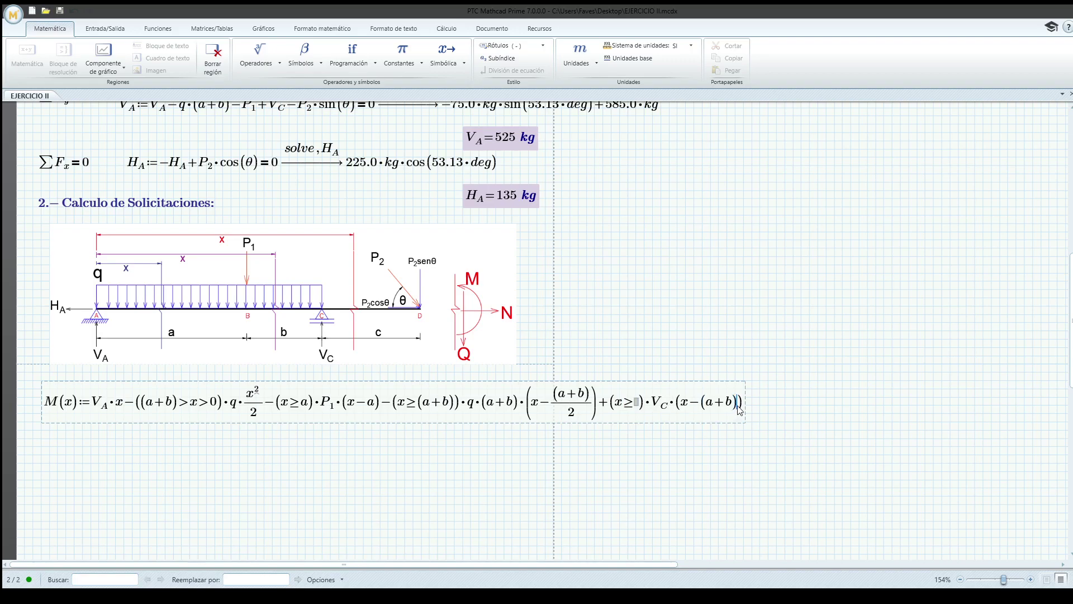
left_click_drag(737, 412, 718, 408)
key("ctrl+c")
left_click(636, 403)
key("ctrl+v")
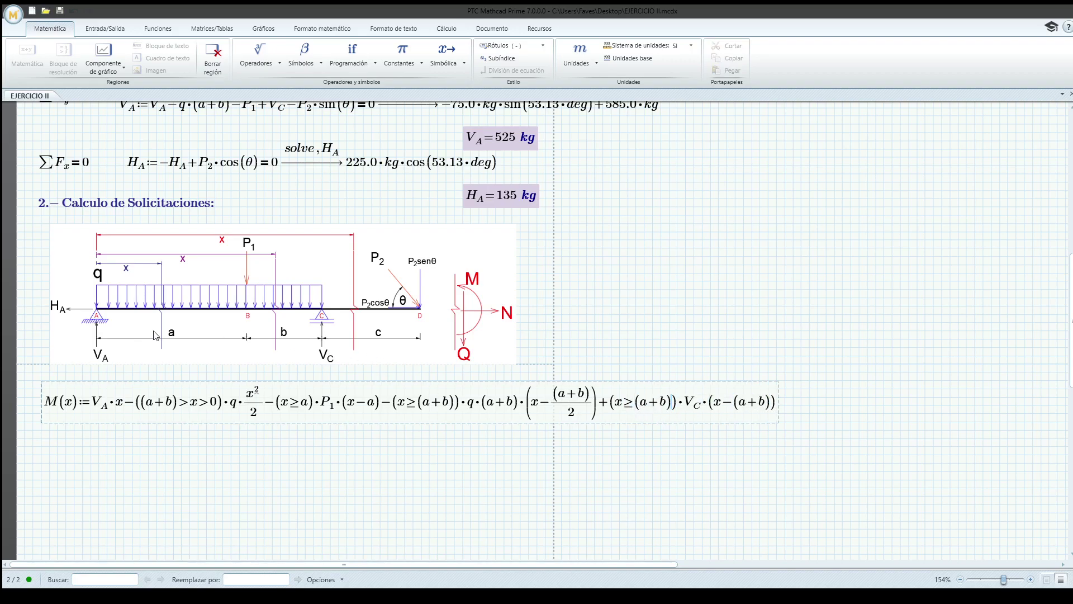
Copy the whole M(x) definition, paste it below the original, and rename the copied function Q(x).
left_click(777, 415)
left_click(767, 421)
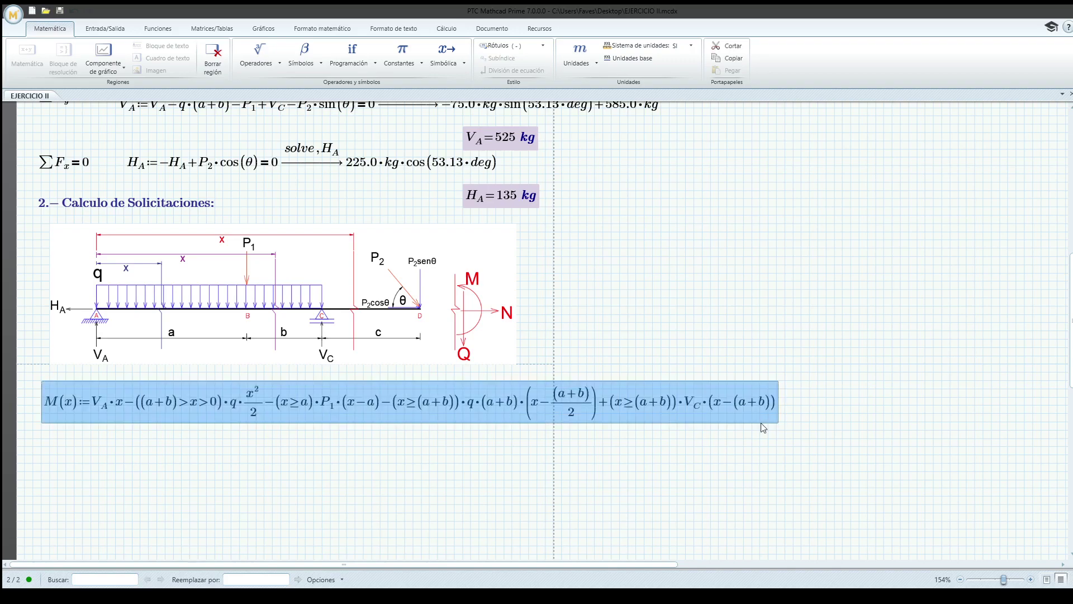
key("ctrl+c")
left_click(43, 458)
key("ctrl+v")
left_click(62, 455)
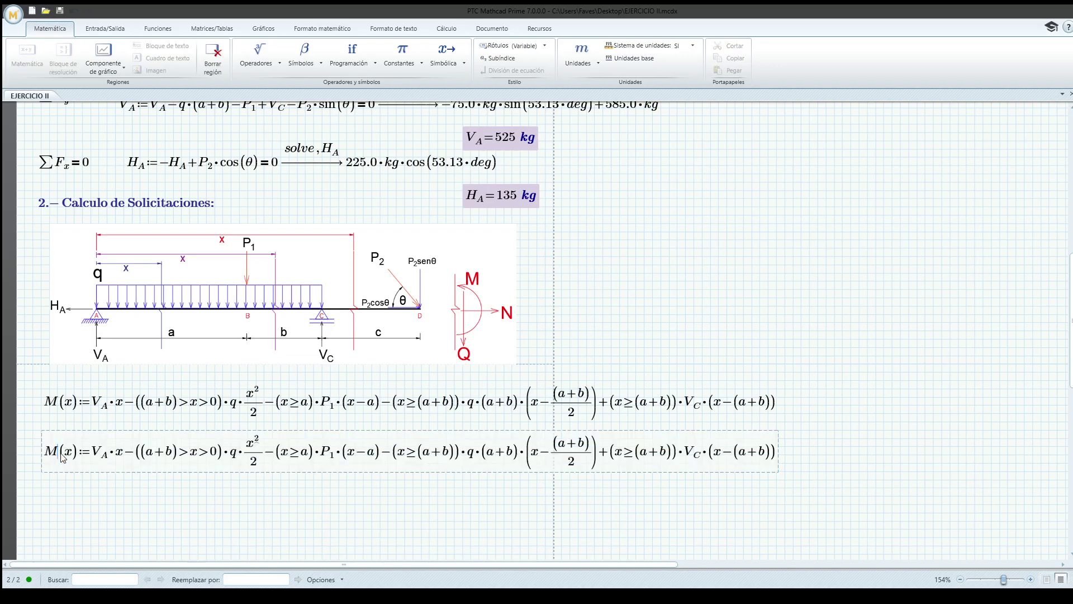
key("BackSpace")
type("Q")
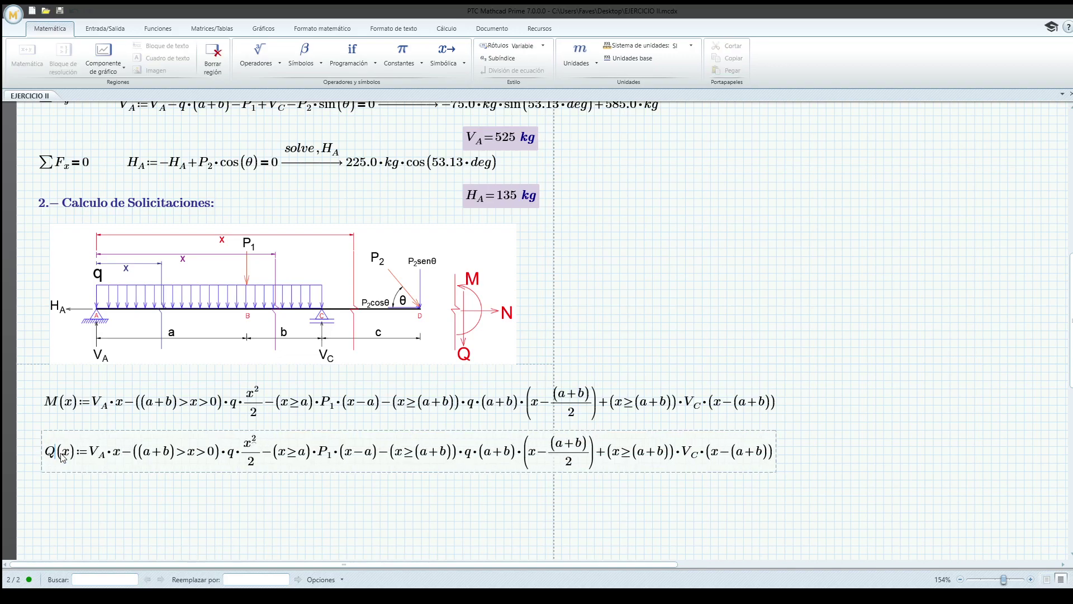
In Q(x), remove the factor x after V_A and reduce q·x²/2 to q·x.
left_click(122, 456)
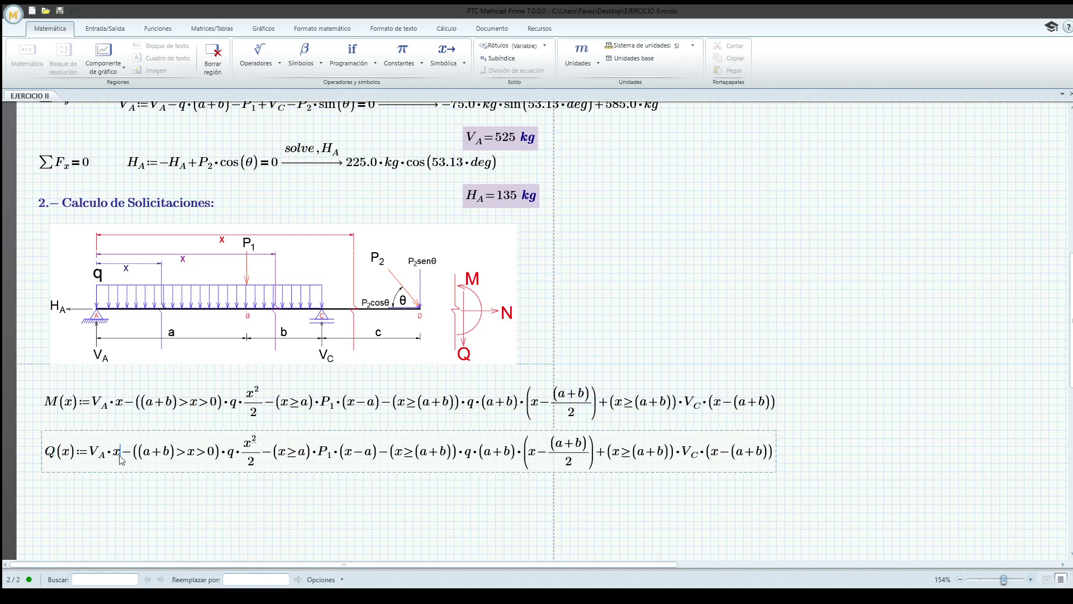
key("BackSpace")
key("BackSpace")
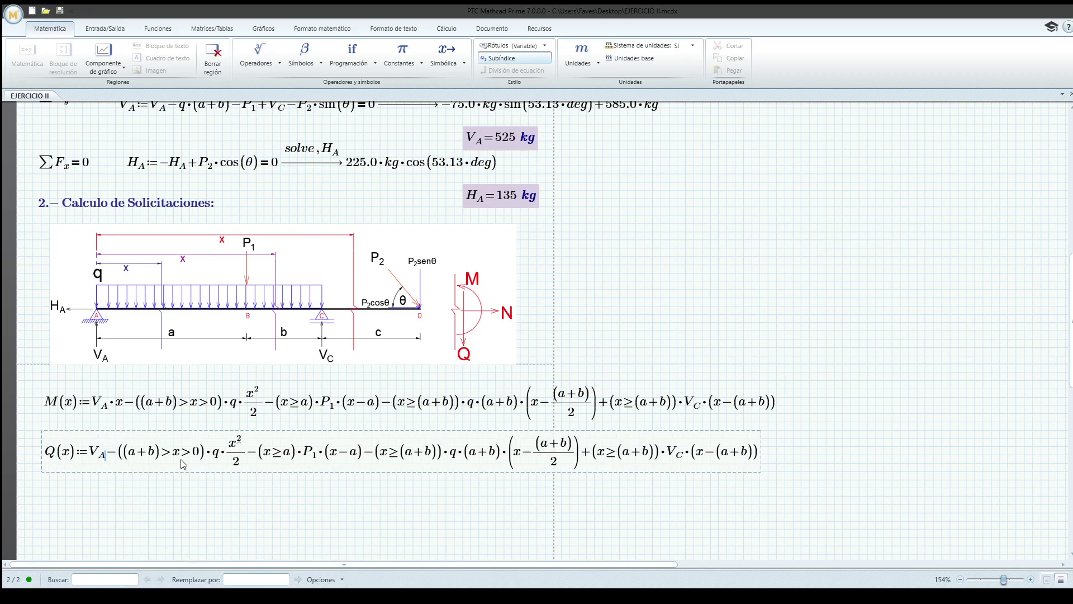
left_click(239, 462)
key("BackSpace")
key("BackSpace")
key("BackSpace")
key("BackSpace")
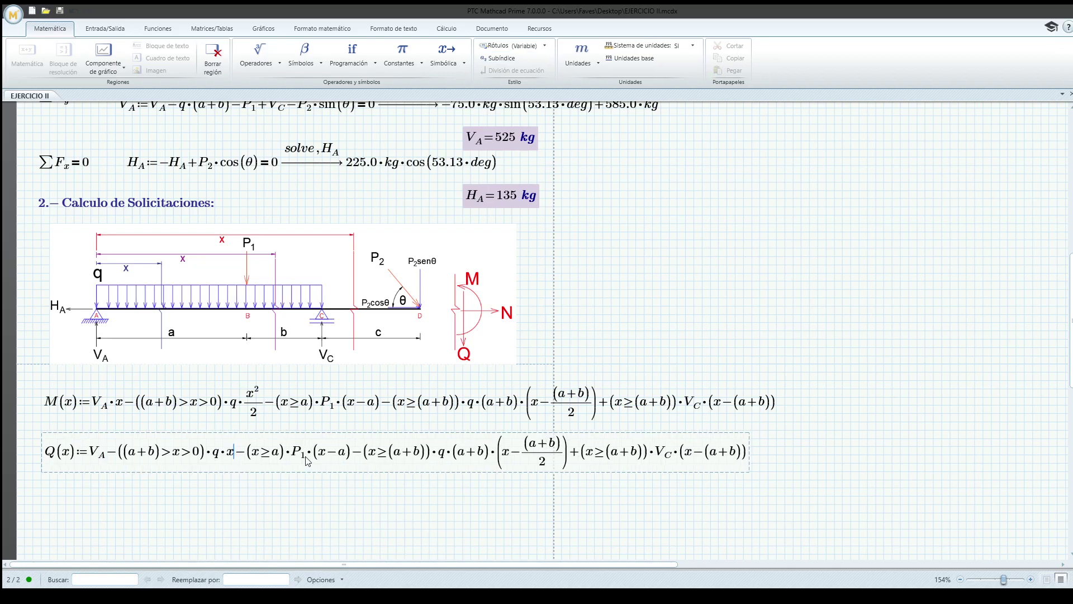
Remove the lever arm factor (x−a) from the P_1 term of Q(x).
left_click(351, 460)
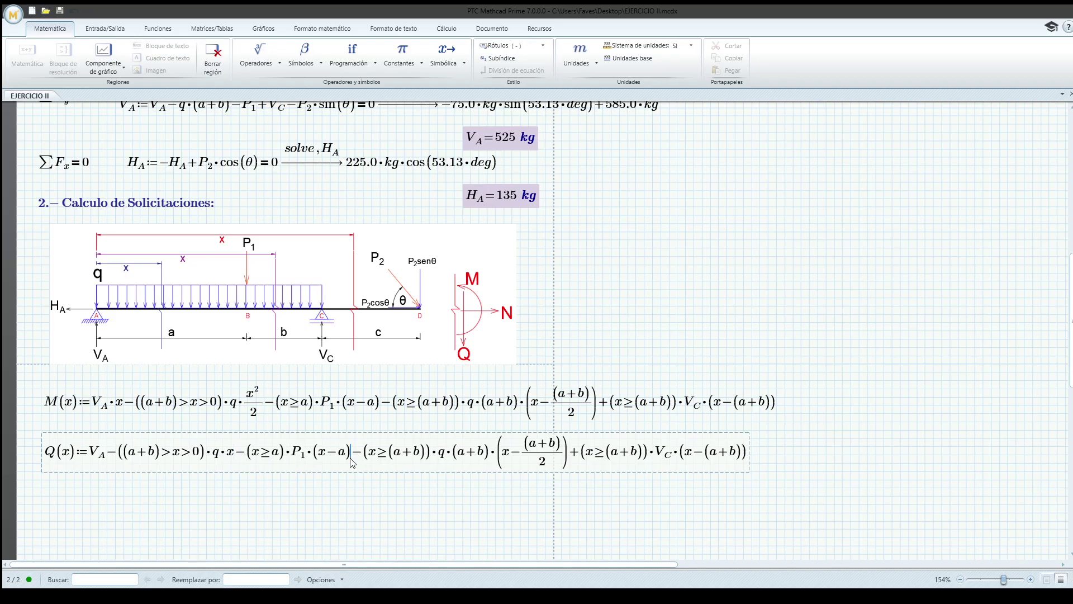
key("BackSpace")
key("BackSpace")
key("BackSpace")
key("BackSpace")
key("BackSpace")
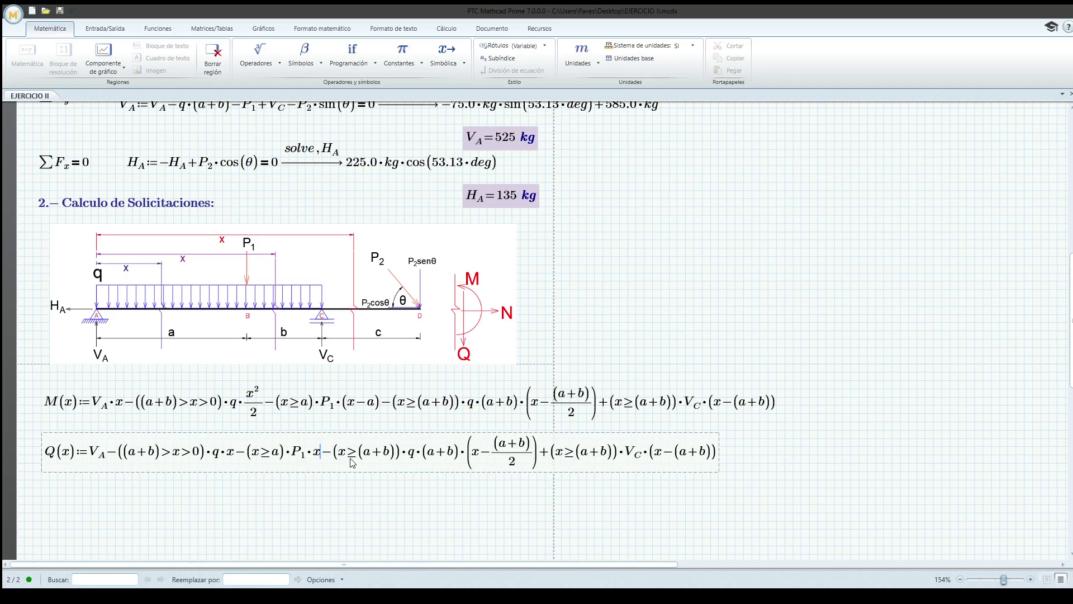
key("BackSpace")
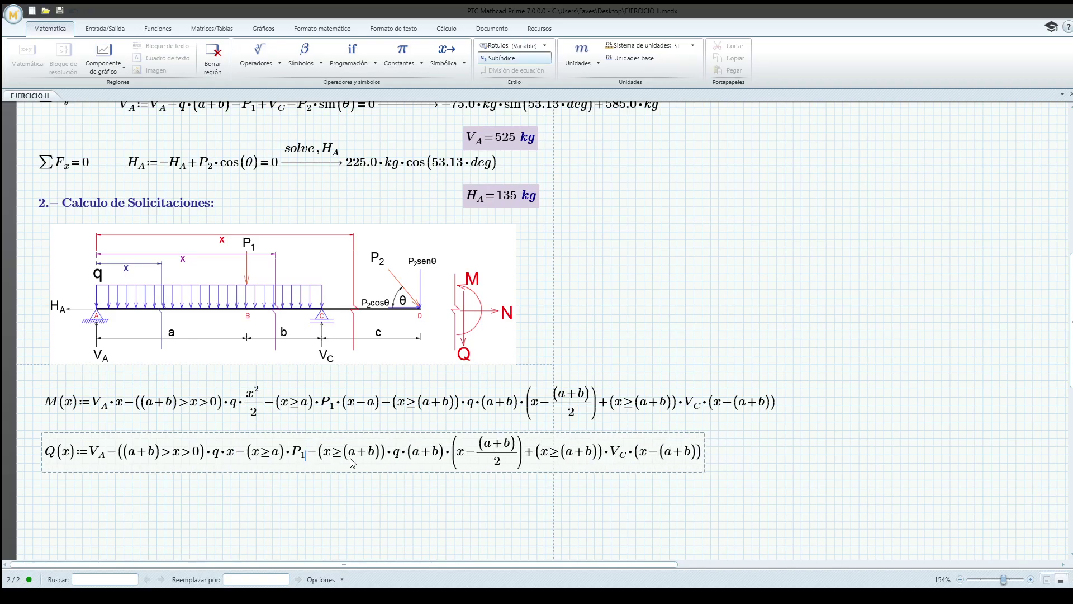
Remove the lever arm factor (x−(a+b)/2) from the q·(a+b) term of Q(x).
left_click(443, 462)
left_click(429, 463)
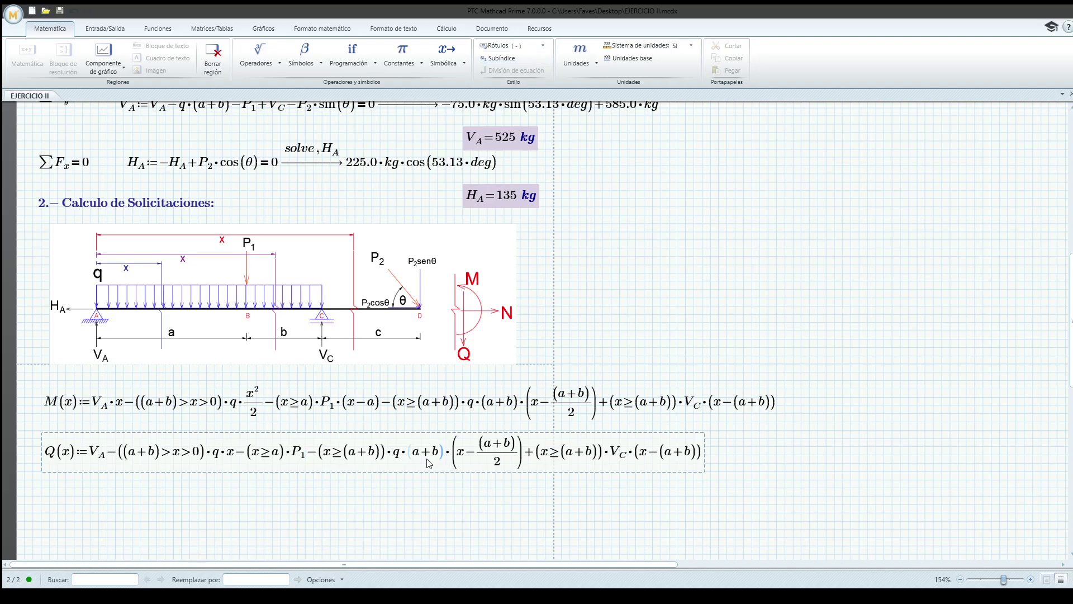
left_click(524, 464)
key("BackSpace")
key("BackSpace")
key("BackSpace")
key("BackSpace")
key("BackSpace")
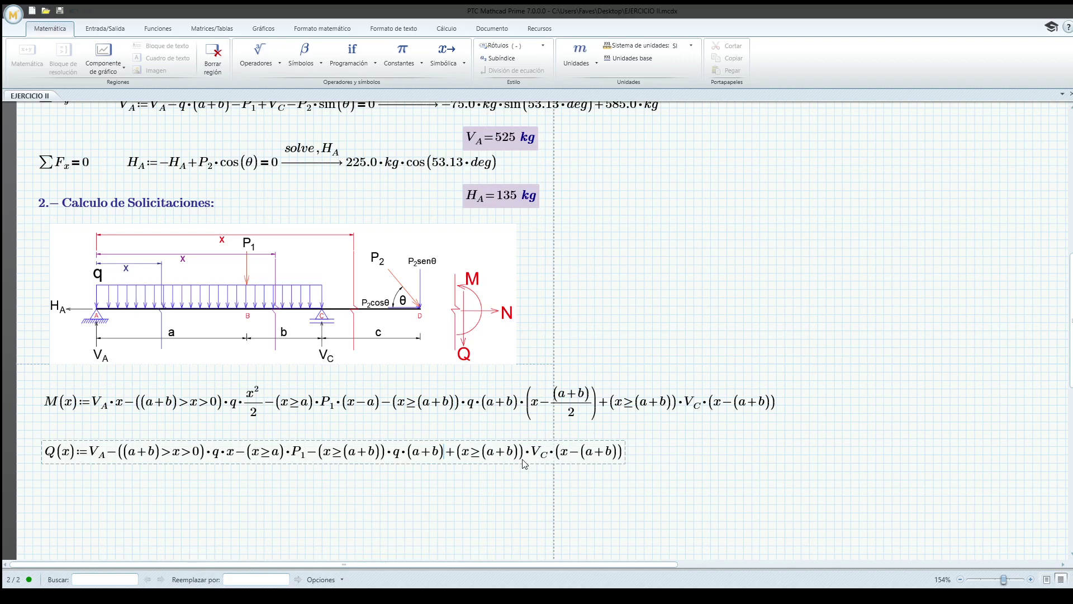
Remove the lever arm factor (x−(a+b)) from the V_C term at the end of Q(x).
left_click(619, 457)
key("BackSpace")
key("BackSpace")
key("BackSpace")
key("BackSpace")
key("BackSpace")
key("BackSpace")
key("BackSpace")
key("BackSpace")
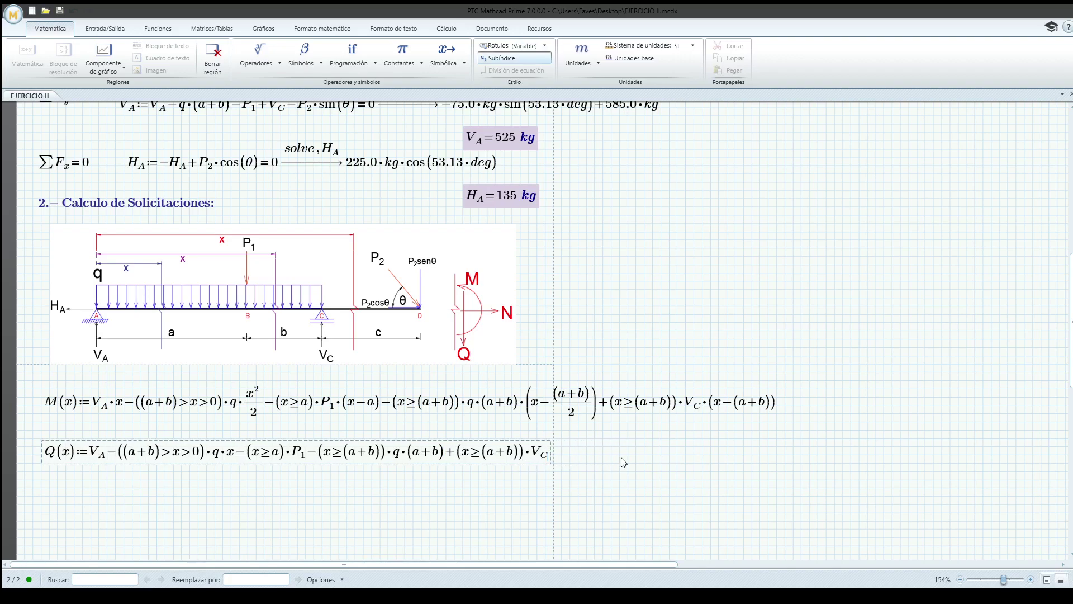
left_click(619, 472)
Define the range variable x below Q(x) as 0 m, 1 m..(a+b+c).
scroll(455, 454, "down", 4)
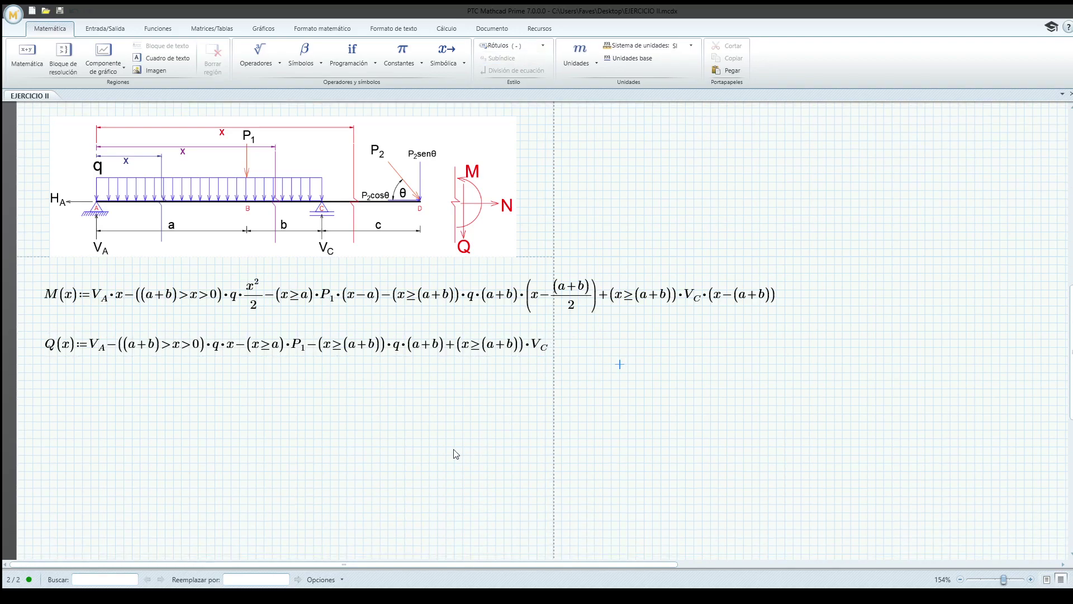
left_click(41, 381)
type("X,x")
key("BackSpace")
key("BackSpace")
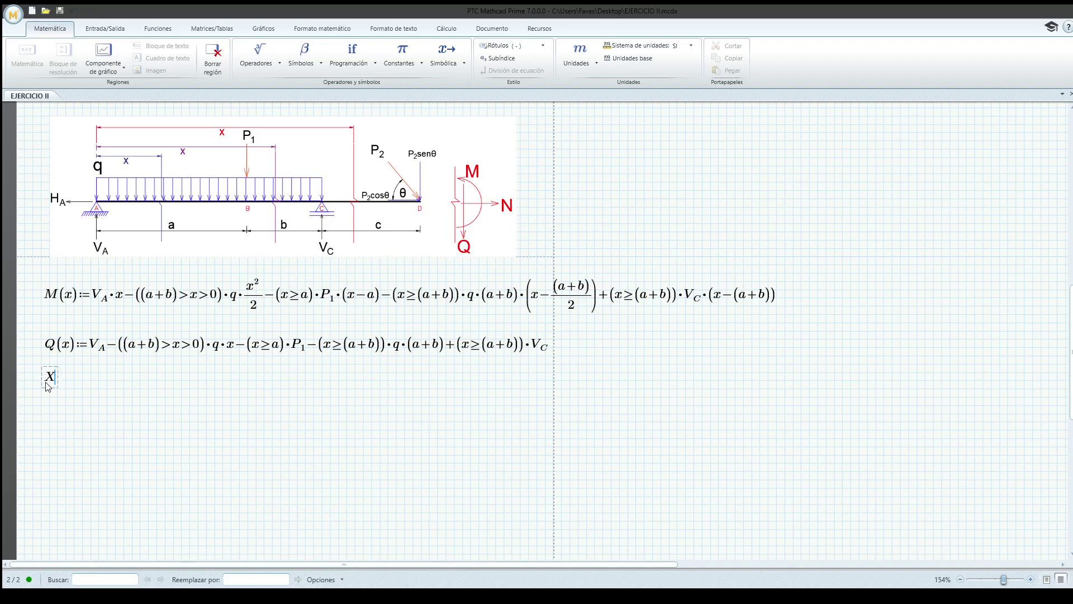
key("BackSpace")
type("x:=")
type("0·")
type("m")
type(",")
type("1·m..")
key("Tab")
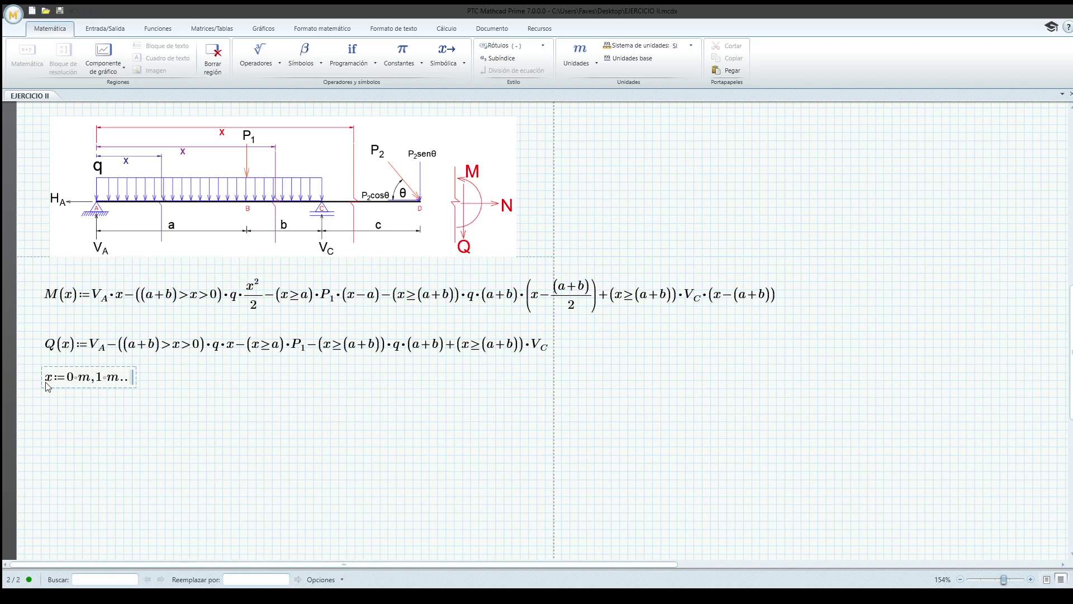
type("(a+b+c")
left_click(123, 413)
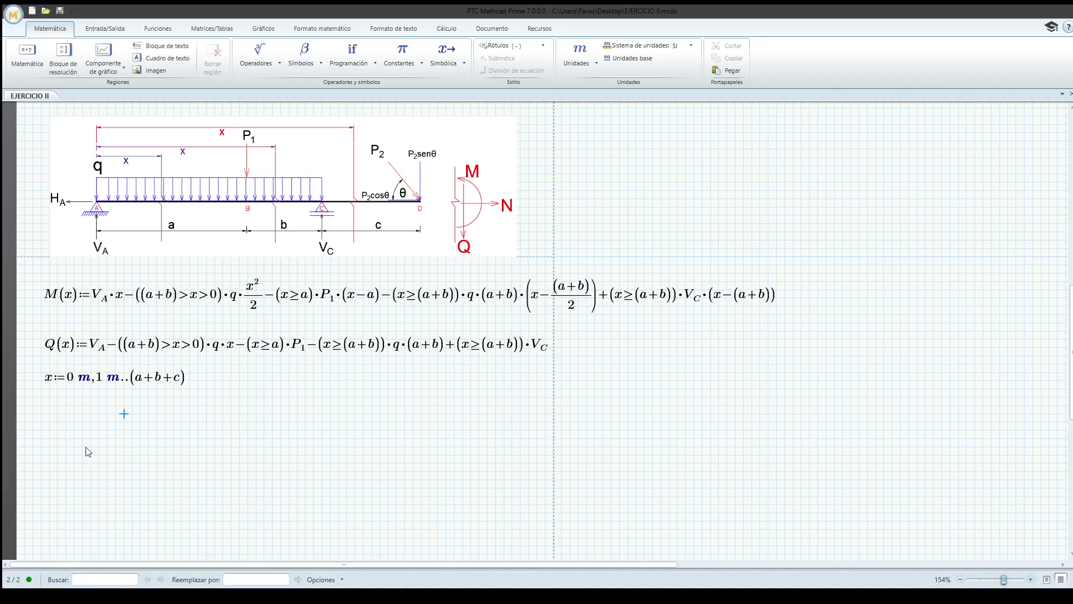
Copy M(x) from its definition into the empty area below the range variable and evaluate it numerically.
left_click_drag(77, 309, 56, 309)
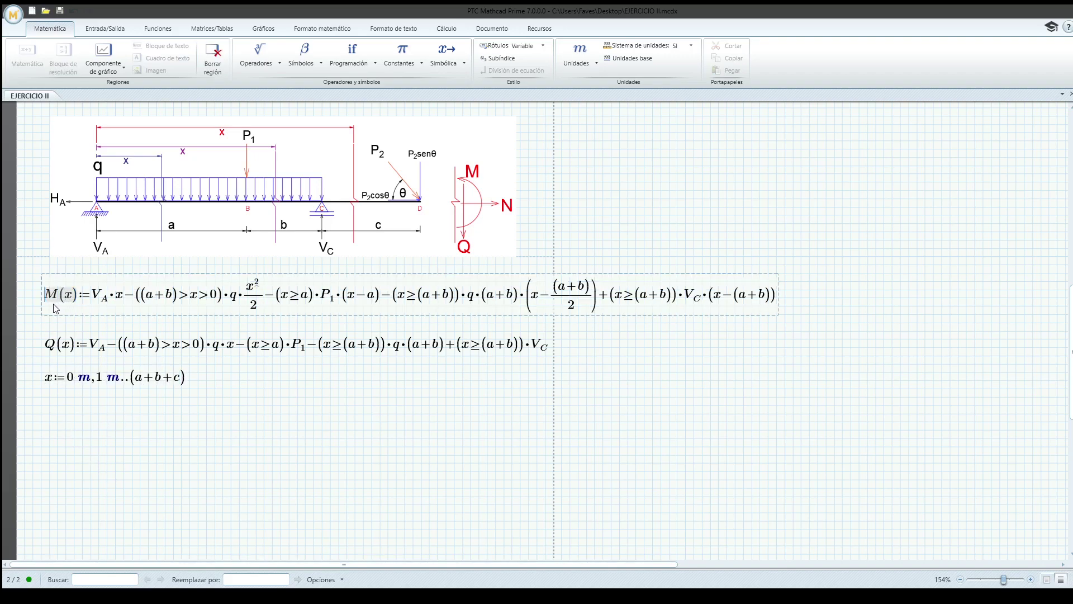
key("ctrl+c")
left_click(59, 466)
key("ctrl+v")
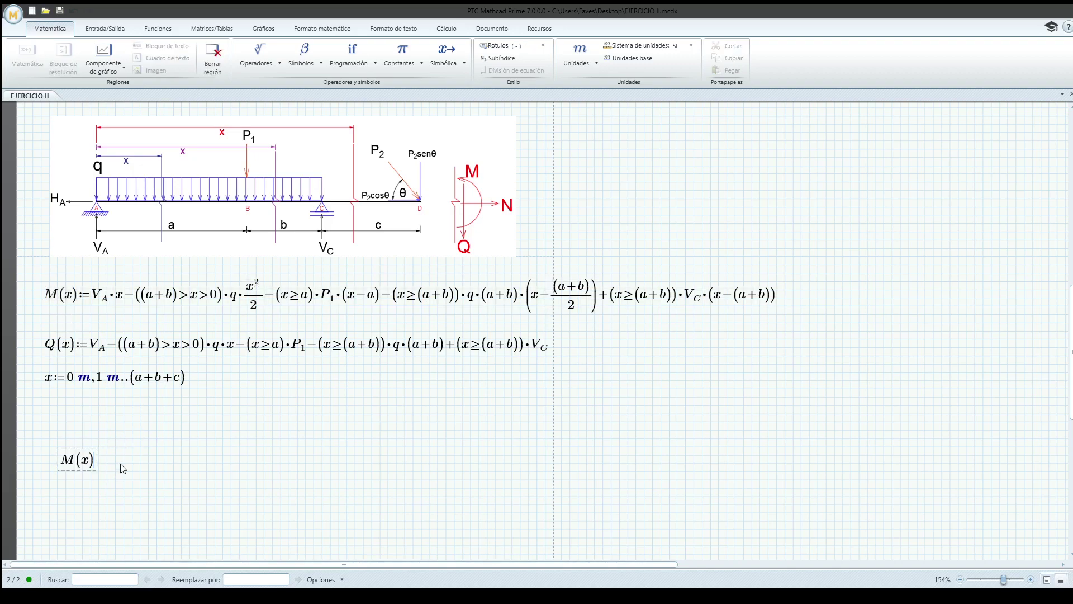
type("=")
Move the M(x) result table directly below the range definition of x so it no longer overlaps it.
scroll(122, 468, "down", 2)
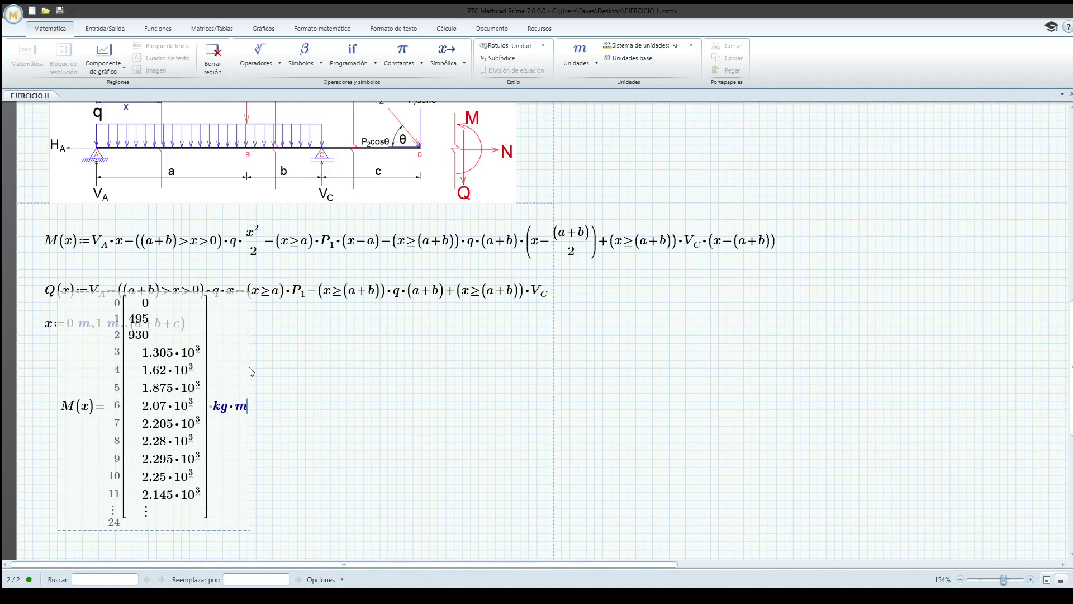
left_click_drag(253, 373, 237, 423)
scroll(237, 424, "down", 1)
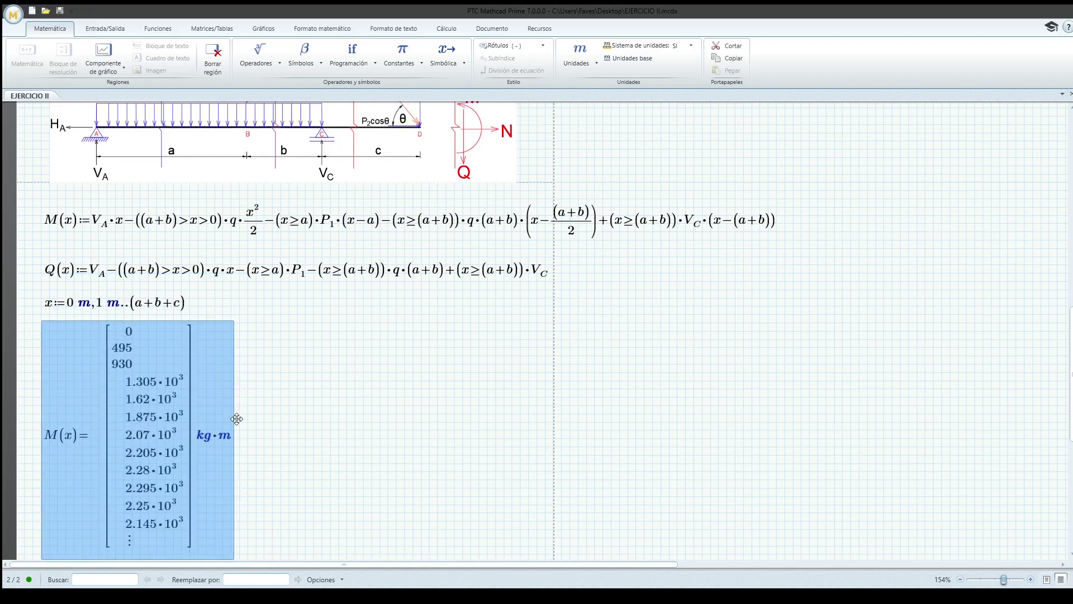
left_click(265, 389)
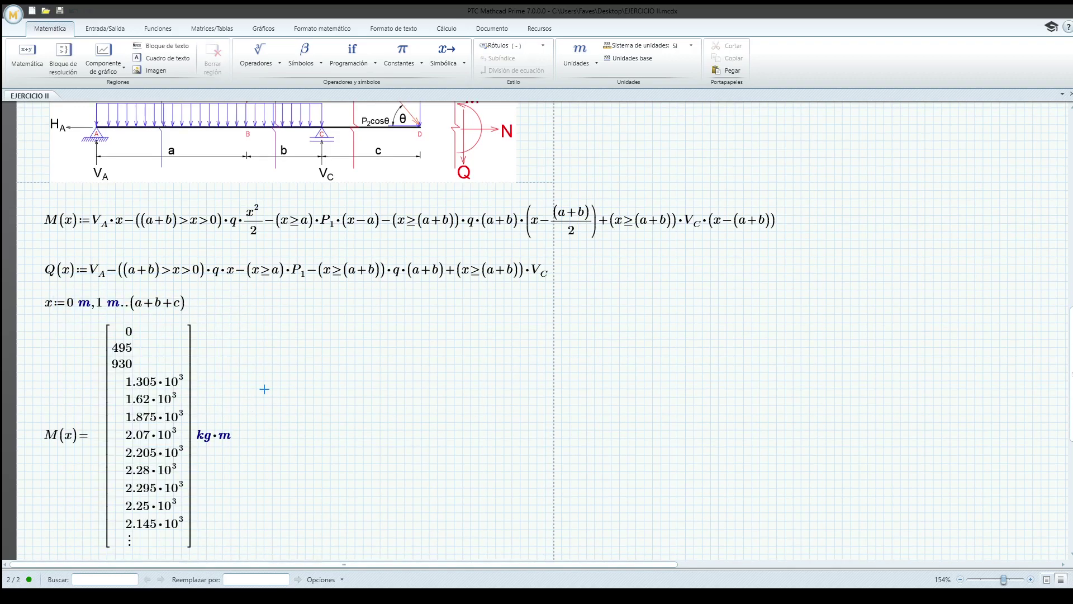
Set the number format of the M(x) results to Decimal and move the table slightly lower.
left_click(215, 409)
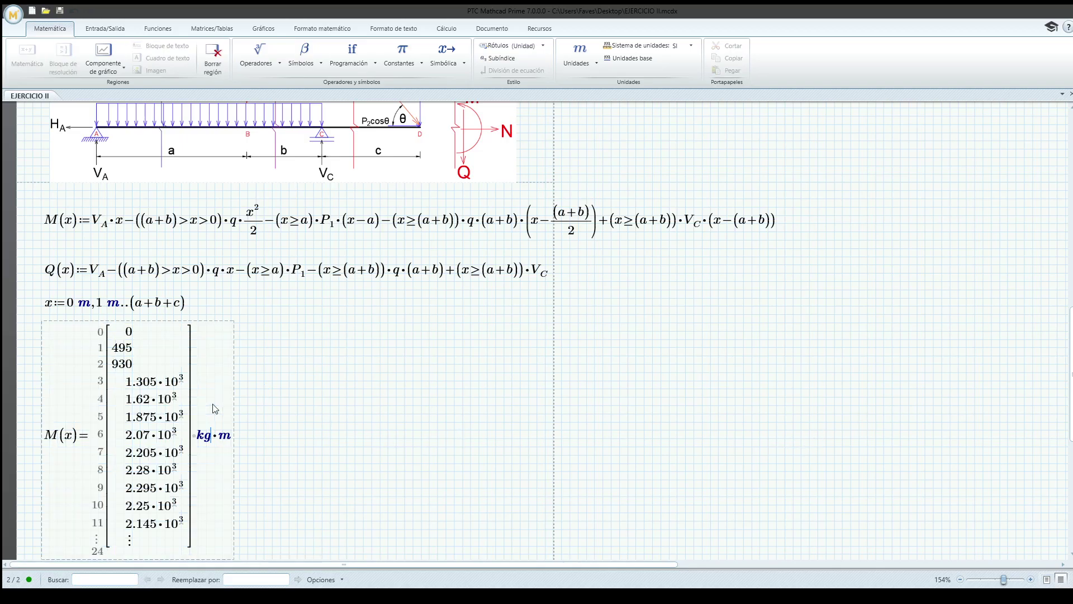
left_click(157, 383)
left_click(322, 29)
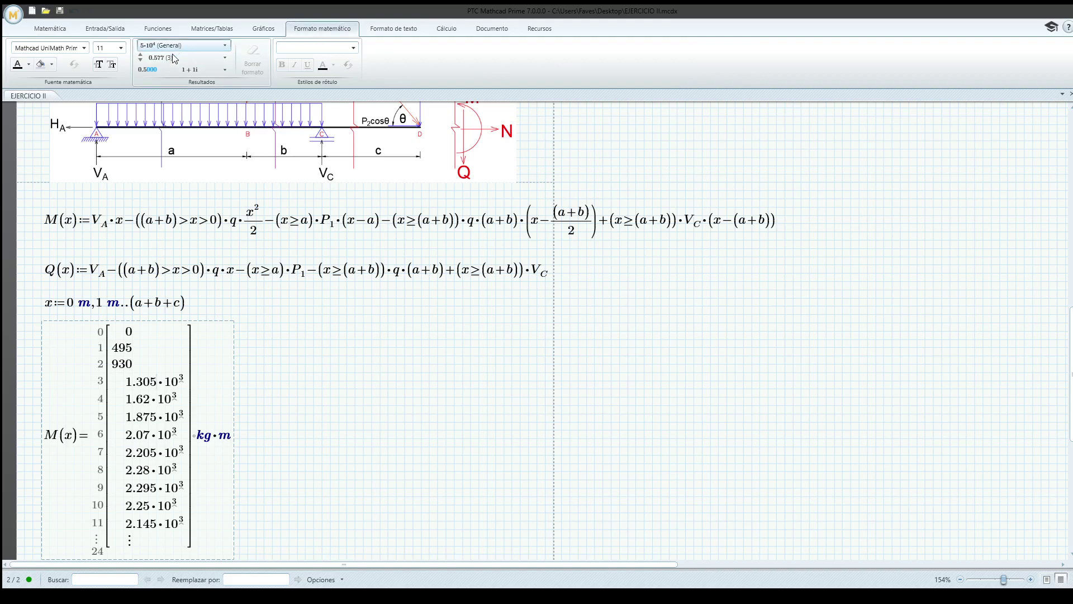
left_click(169, 71)
left_click(241, 410)
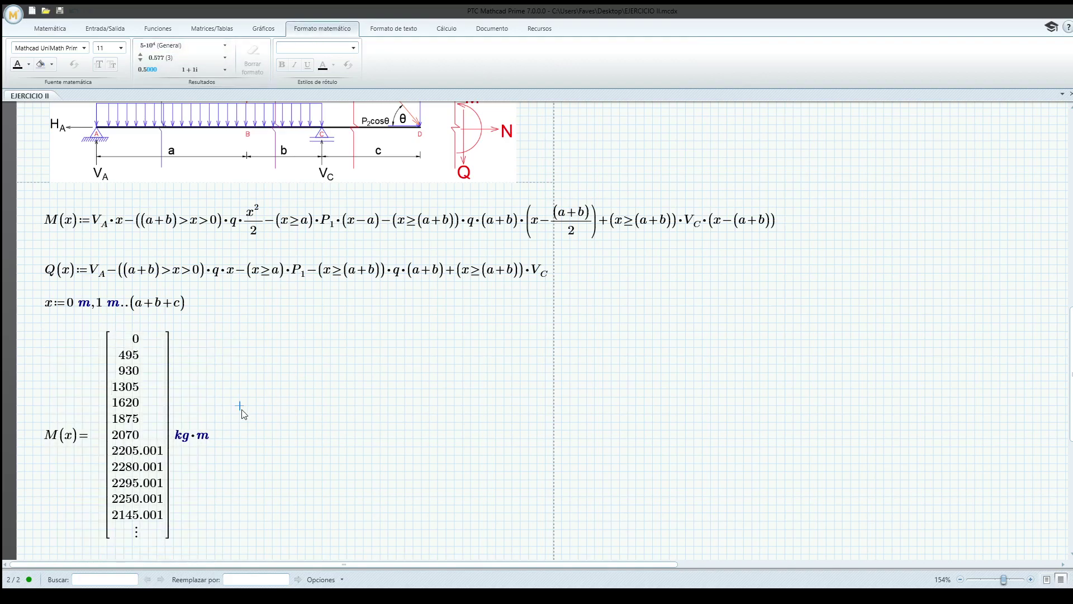
left_click(181, 404)
left_click_drag(213, 423, 210, 435)
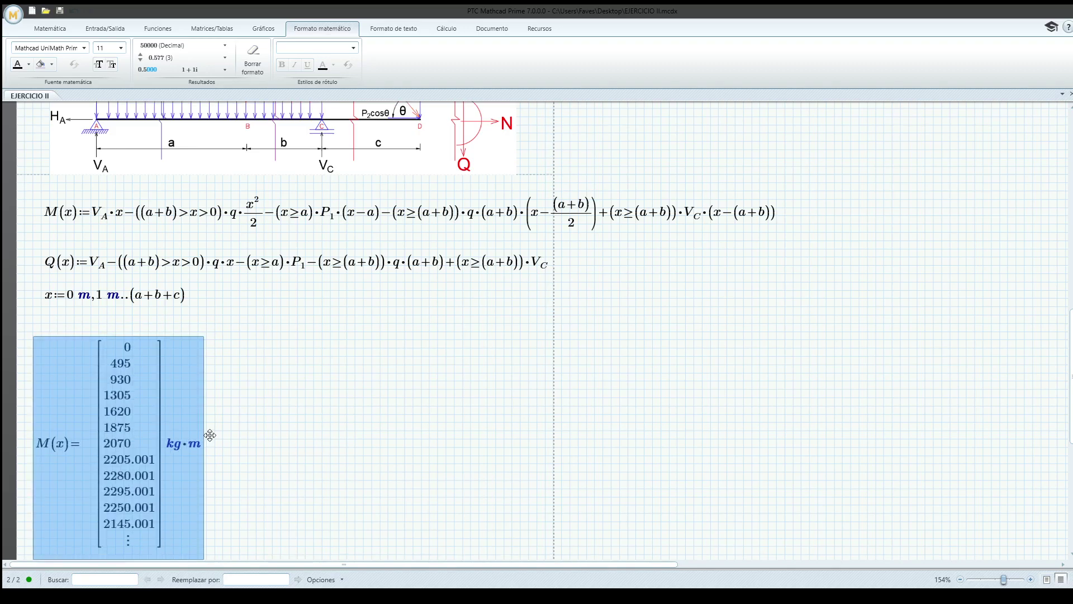
left_click(246, 421)
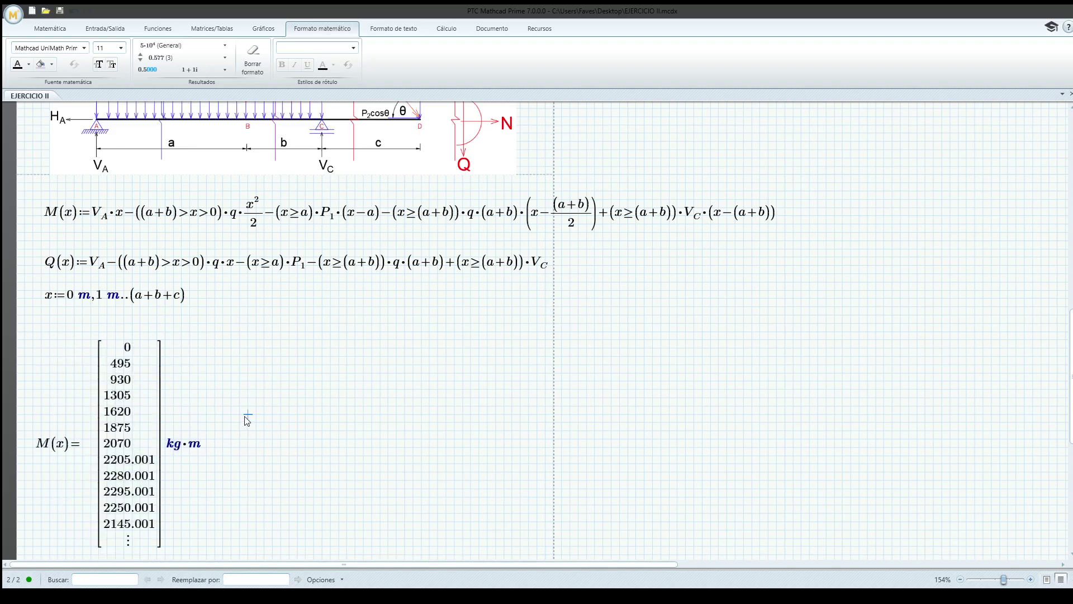
Insert Q(x) to the right of the M(x) result table and evaluate it numerically.
left_click(75, 267)
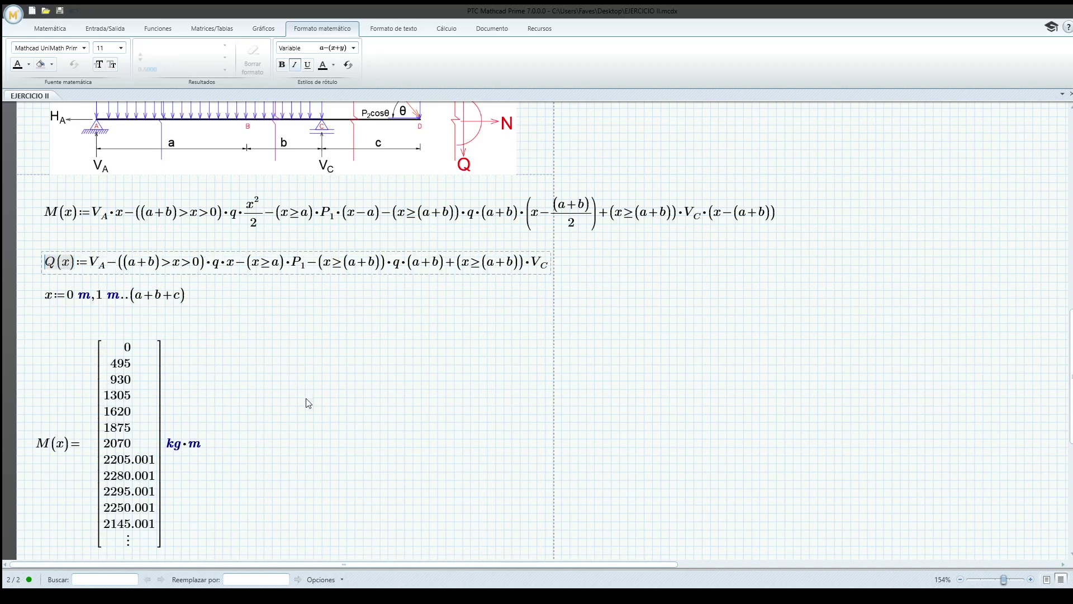
left_click(279, 441)
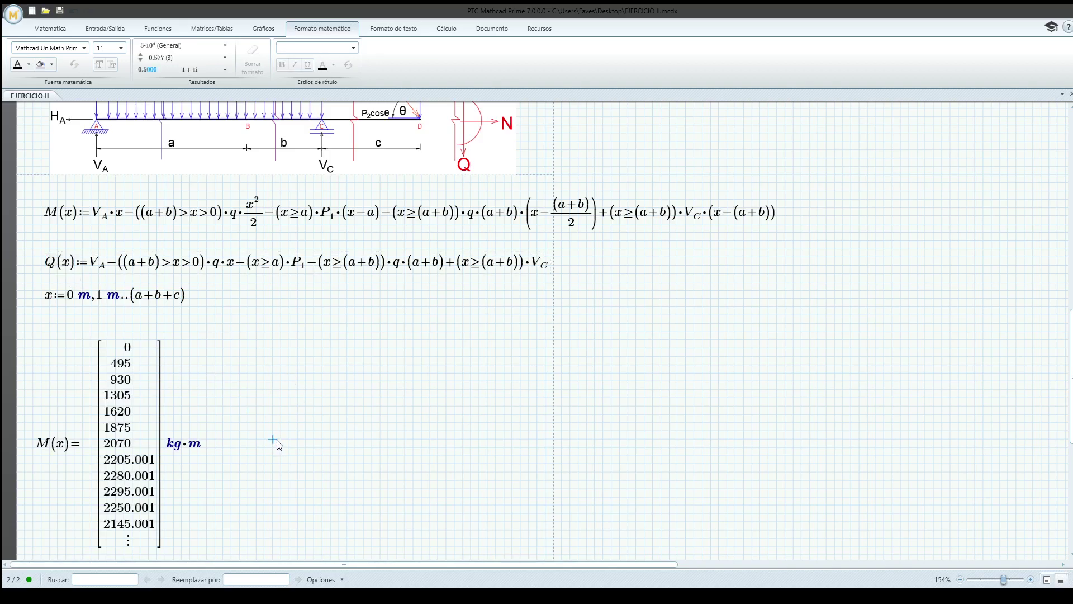
type("Q(x)")
scroll(307, 445, "up", 1)
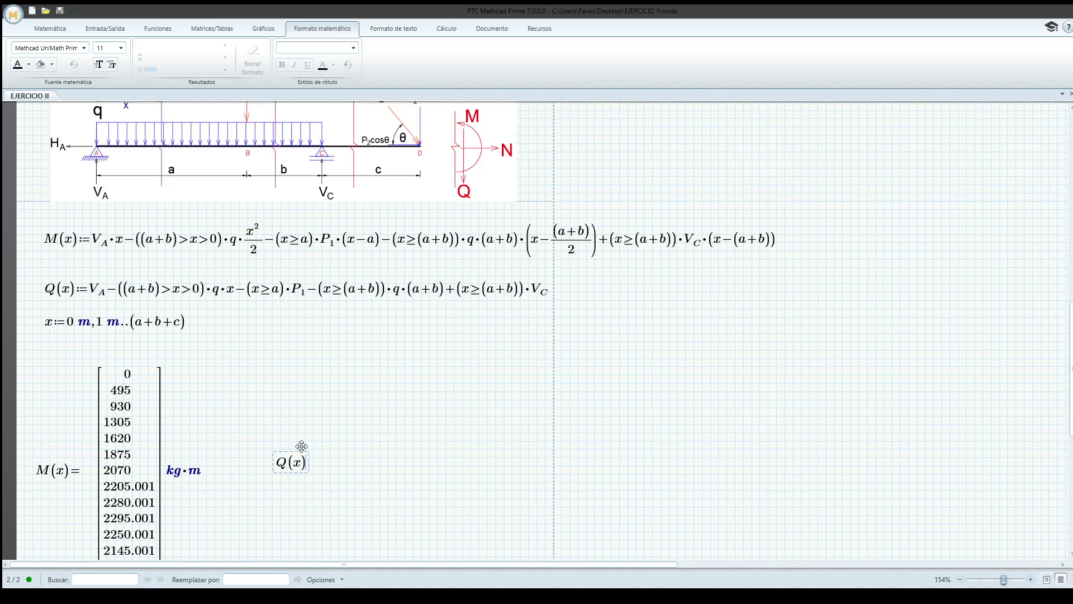
type("=")
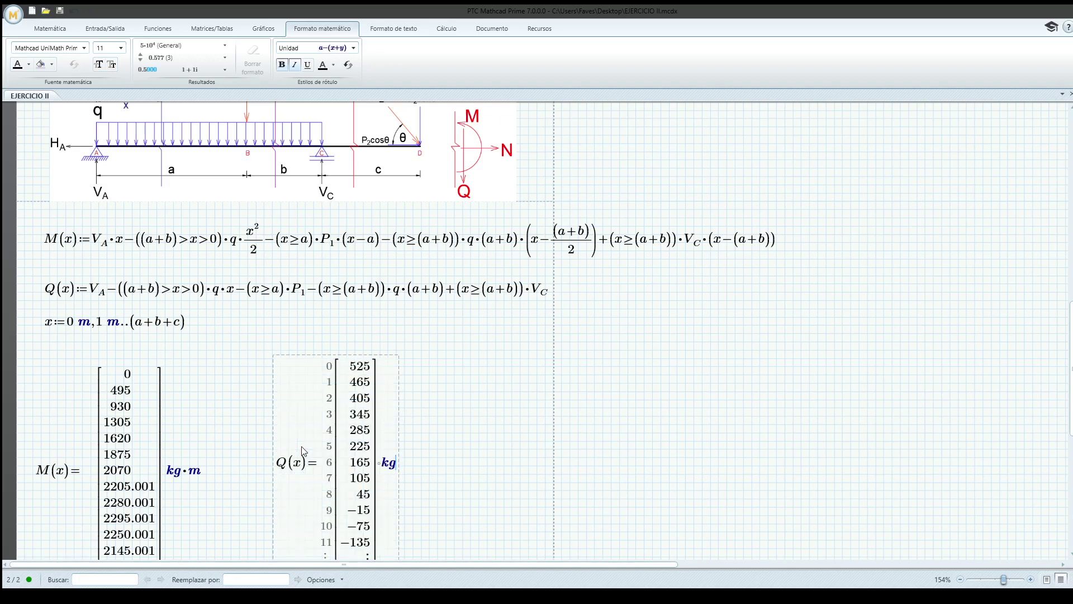
left_click(447, 437)
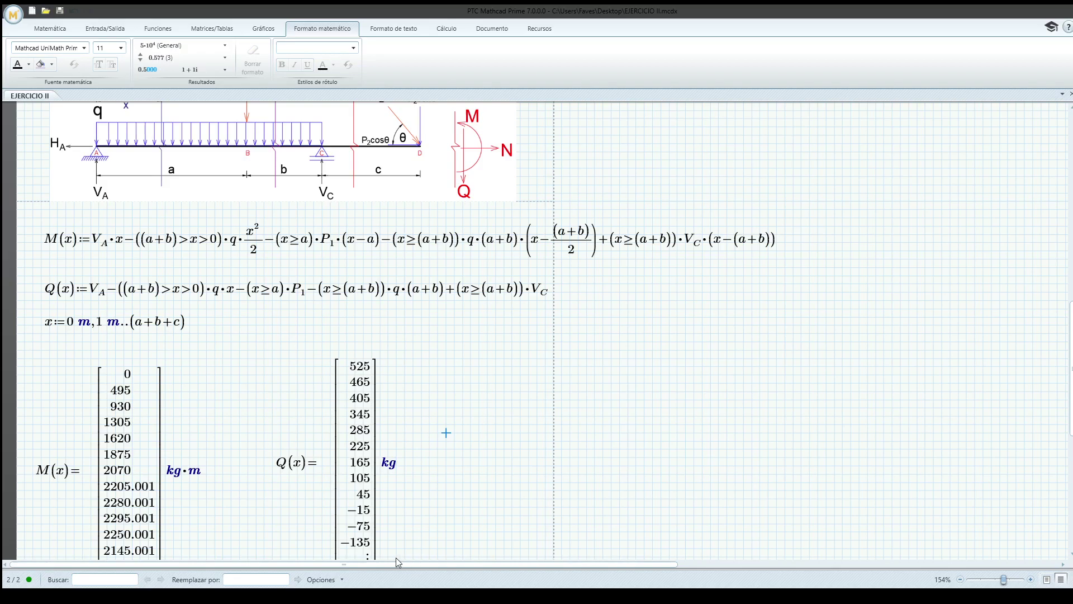
Resize the M(x) result table vertically so that it displays thirteen rows.
scroll(420, 501, "down", 3)
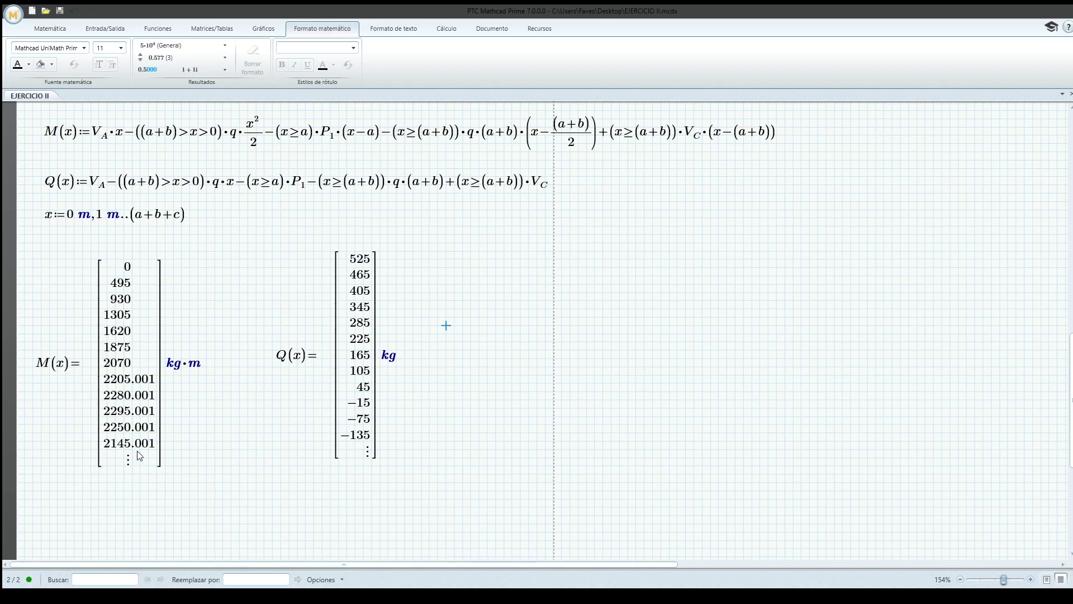
scroll(142, 463, "down", 1)
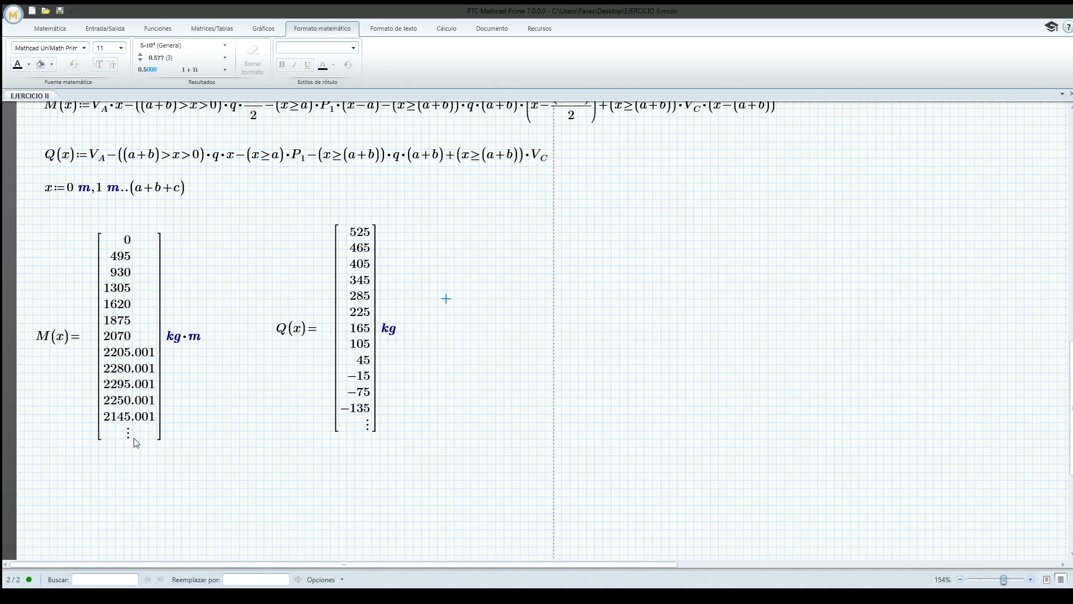
left_click_drag(133, 439, 127, 254)
scroll(210, 358, "up", 4)
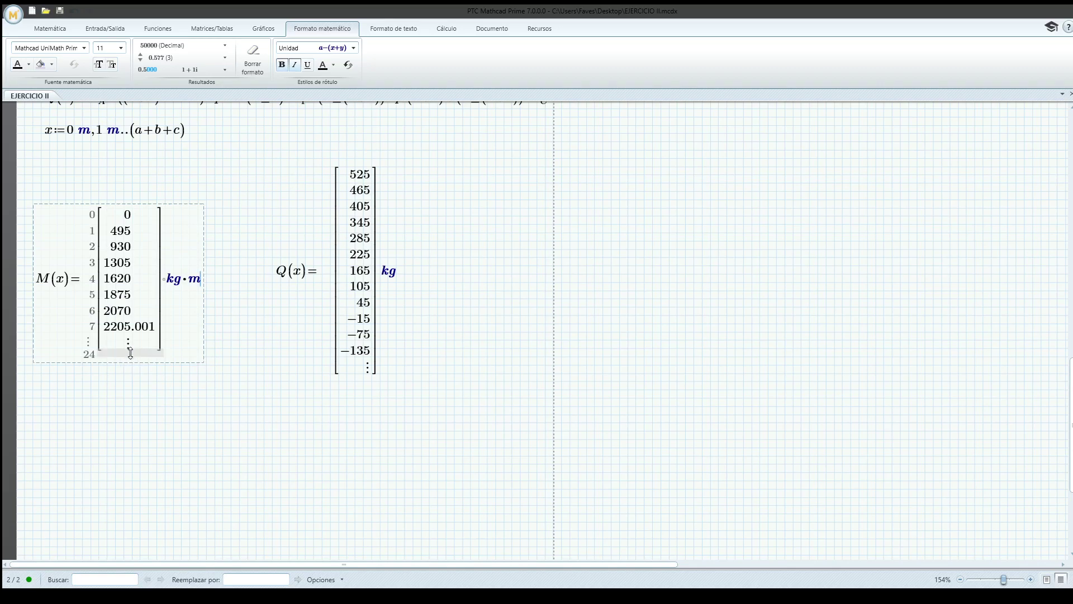
left_click_drag(133, 355, 137, 400)
left_click(287, 433)
left_click(413, 324)
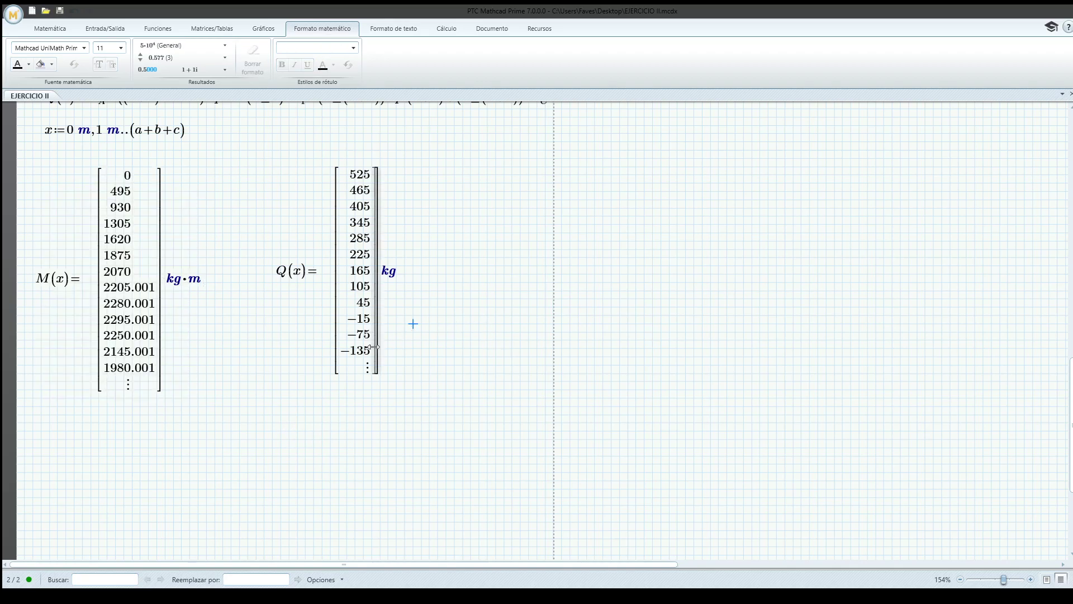
Shift the Q(x) result table closer to the M(x) result table.
left_click(374, 347)
left_click_drag(400, 378, 401, 385)
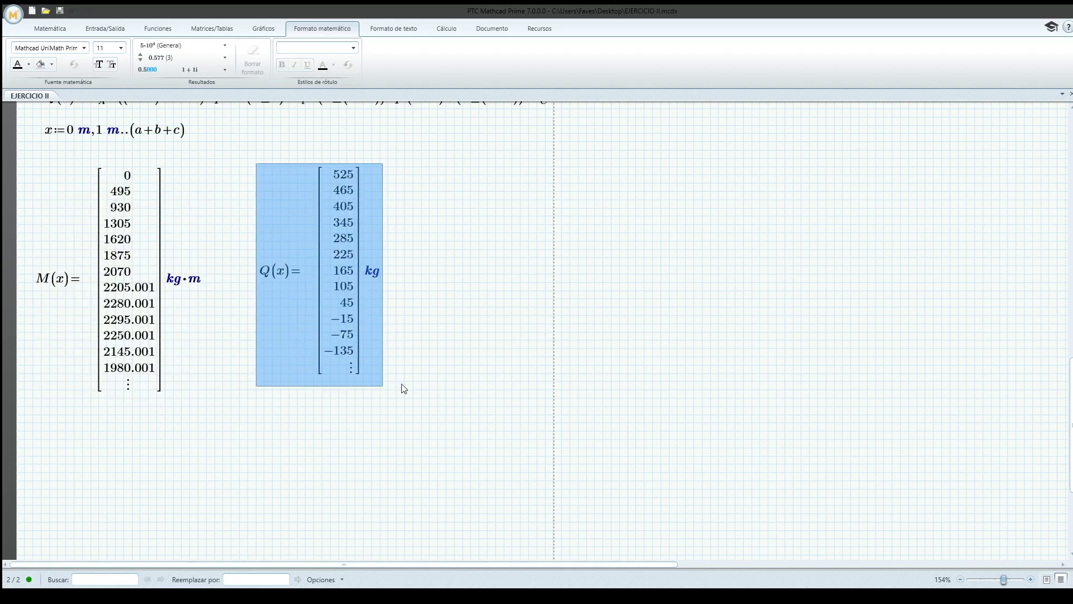
key("Left")
key("Left")
key("Left")
scroll(391, 304, "up", 3)
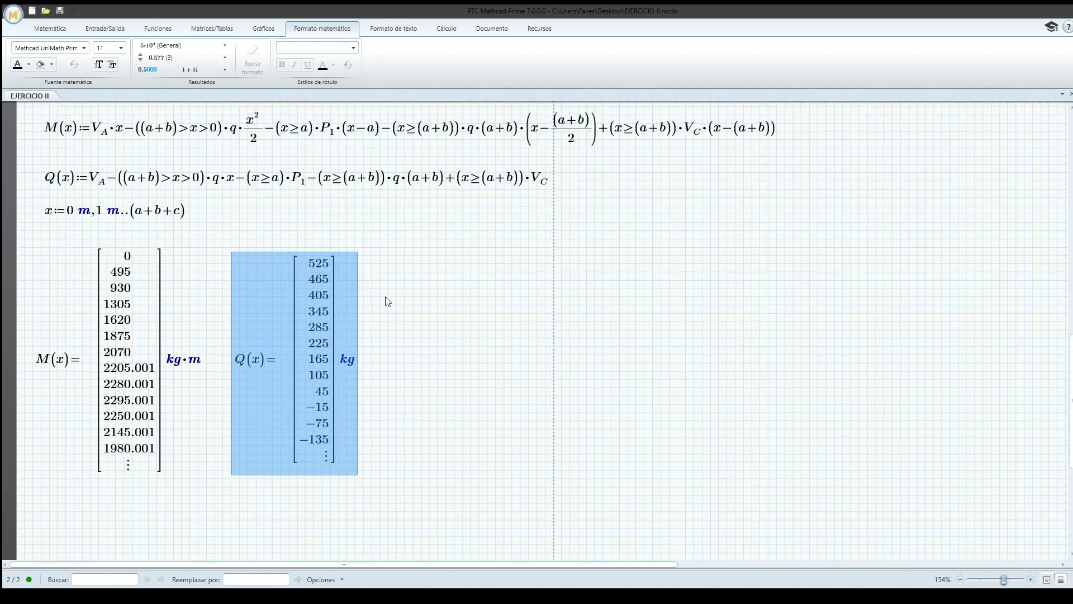
Make room between the Q(x) definition and the range of x, and start a definition of N(x) there.
left_click(257, 200)
key("Return")
key("Return")
key("Return")
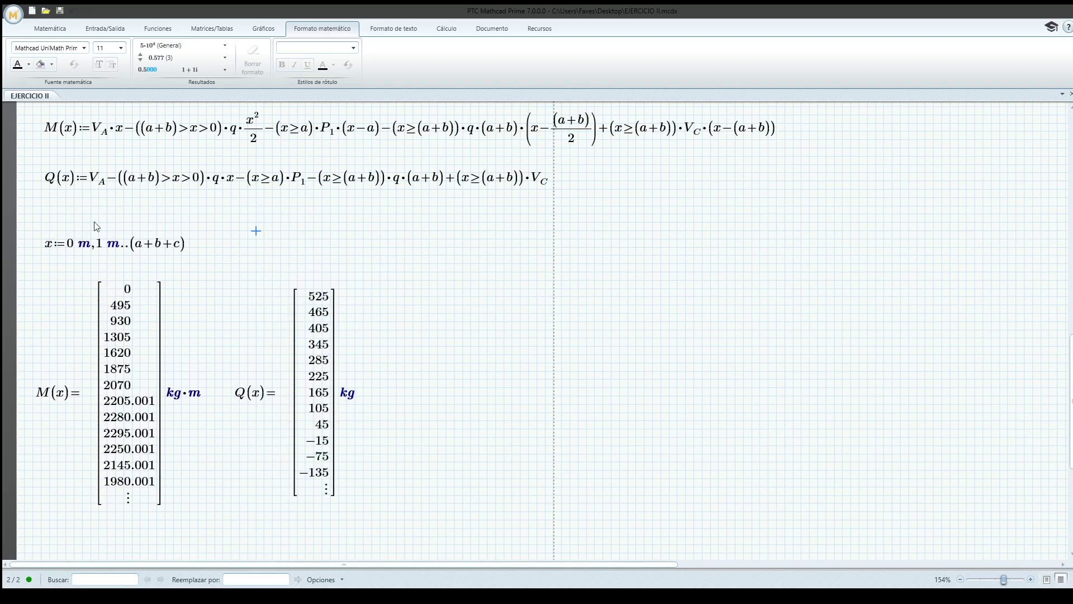
left_click(56, 213)
type("n")
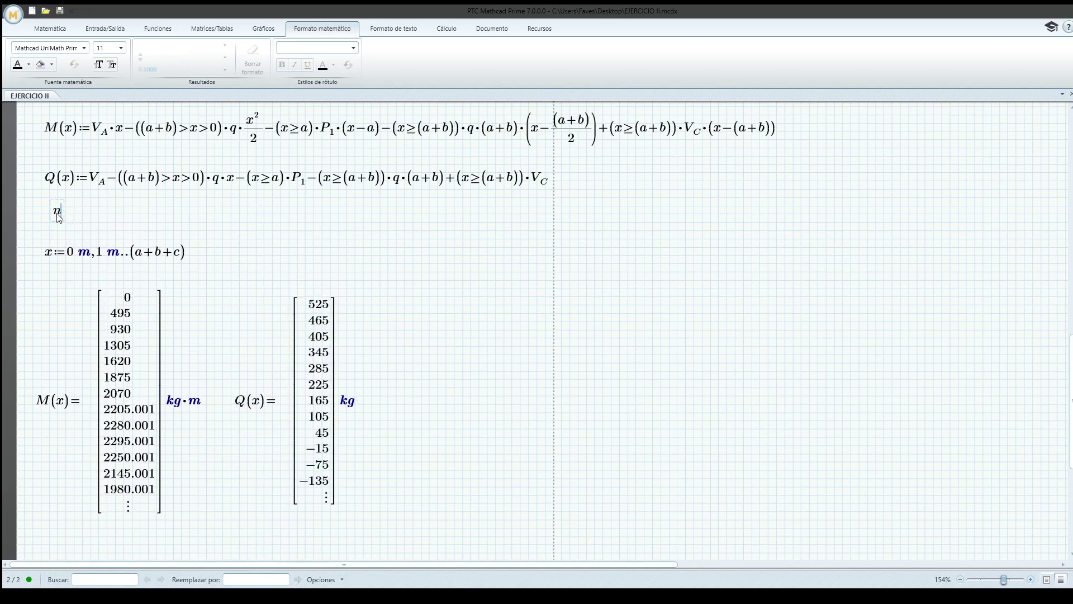
key("BackSpace")
type("N(x):=")
Complete the N(x) definition with the conditional expression (x≥0)·H_A, writing A as a subscript.
scroll(268, 274, "up", 5)
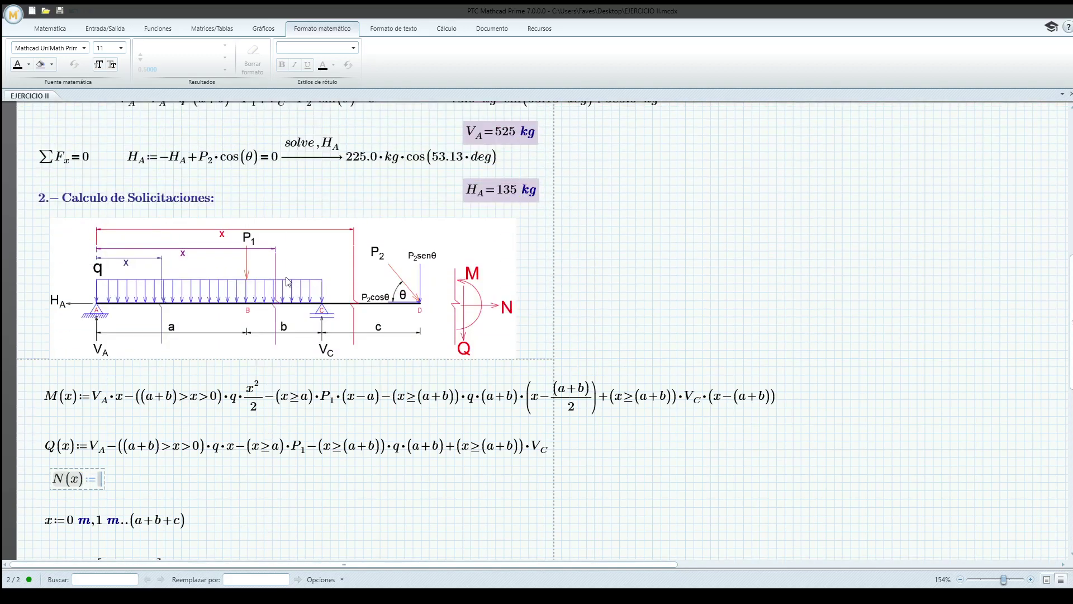
scroll(366, 325, "down", 1)
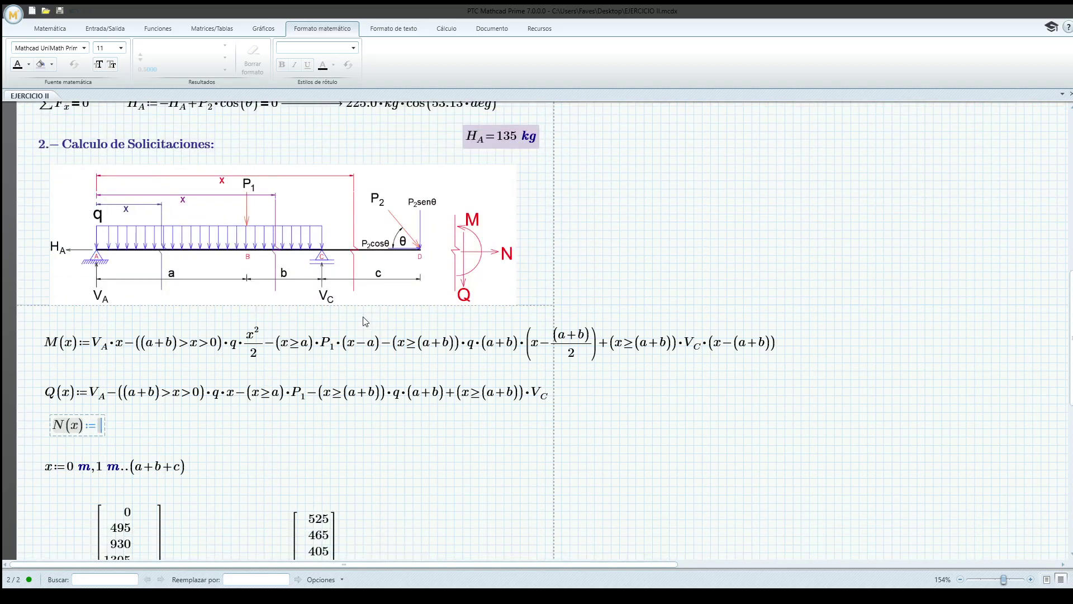
scroll(350, 309, "down", 1)
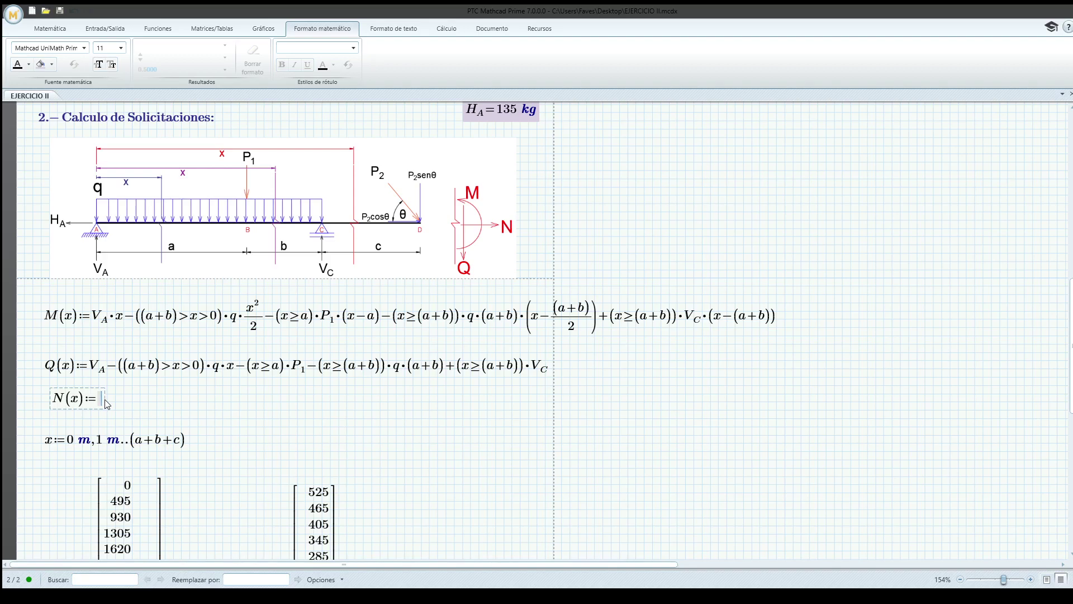
type("H")
type(".A")
type("(")
type("x")
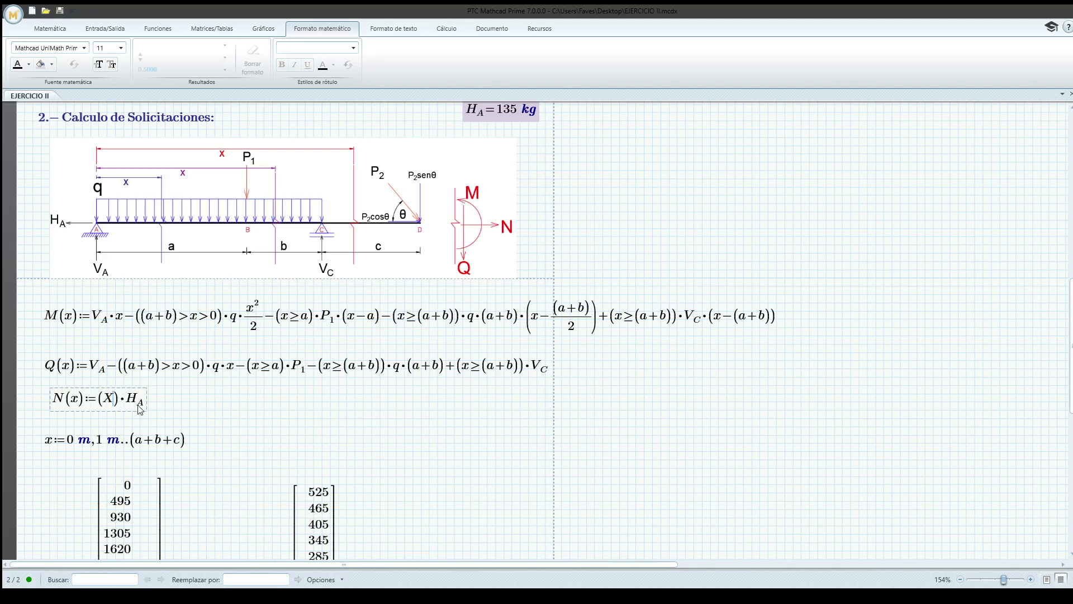
left_click(51, 29)
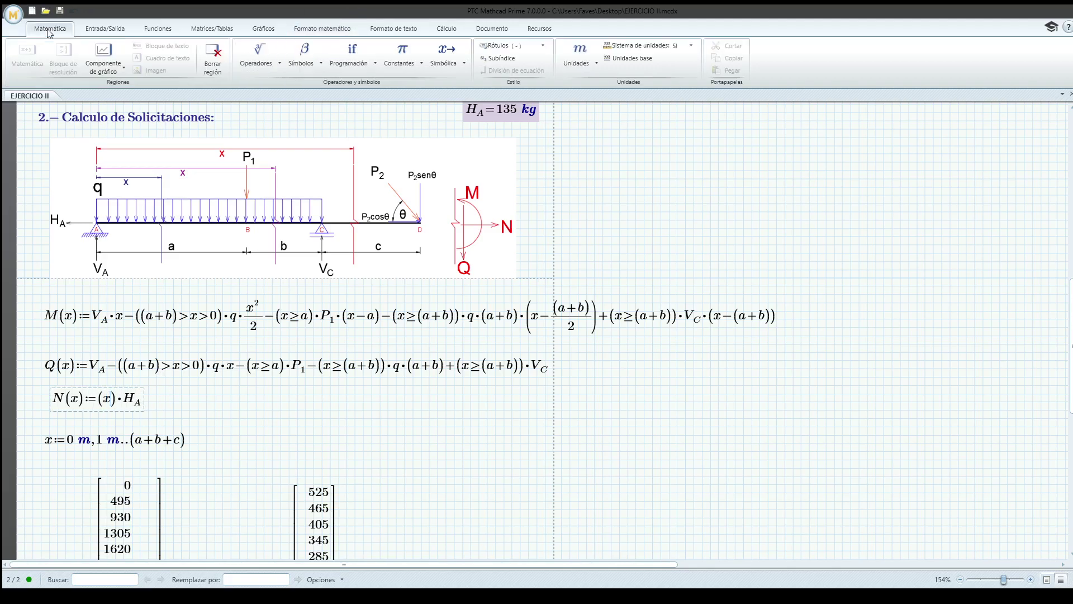
type(">=")
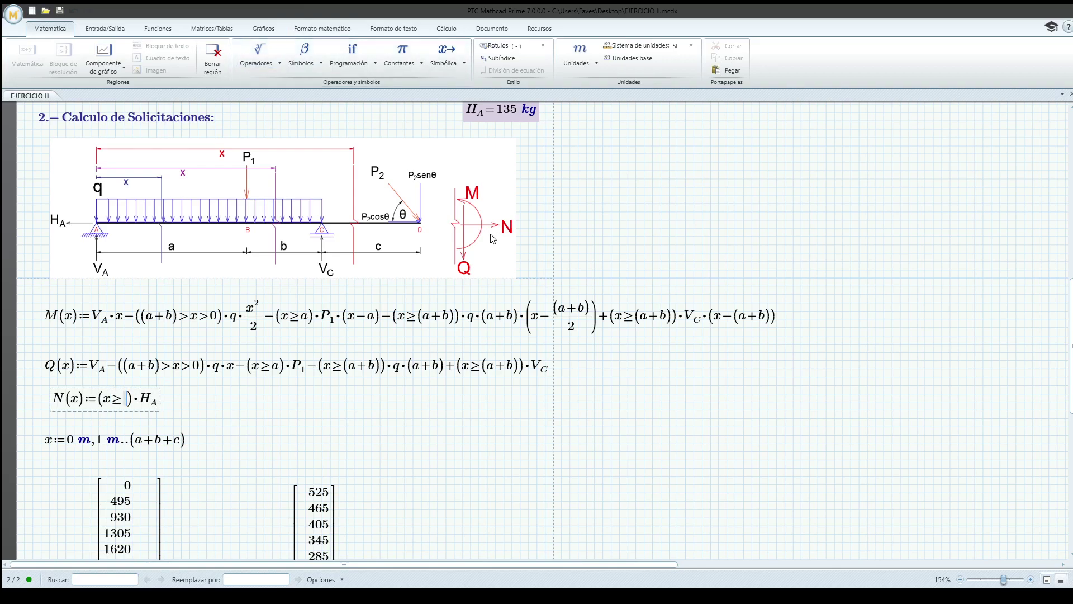
type("0")
left_click(280, 402)
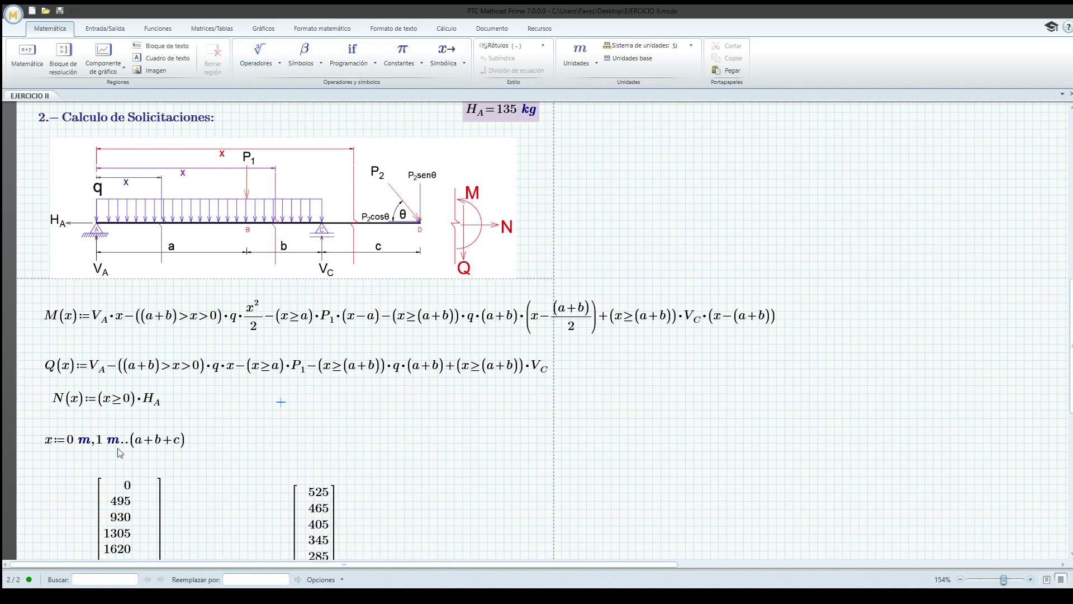
Insert N(x) beside the Q(x) result table and evaluate it numerically in kg.
left_click(75, 411)
scroll(396, 443, "down", 5)
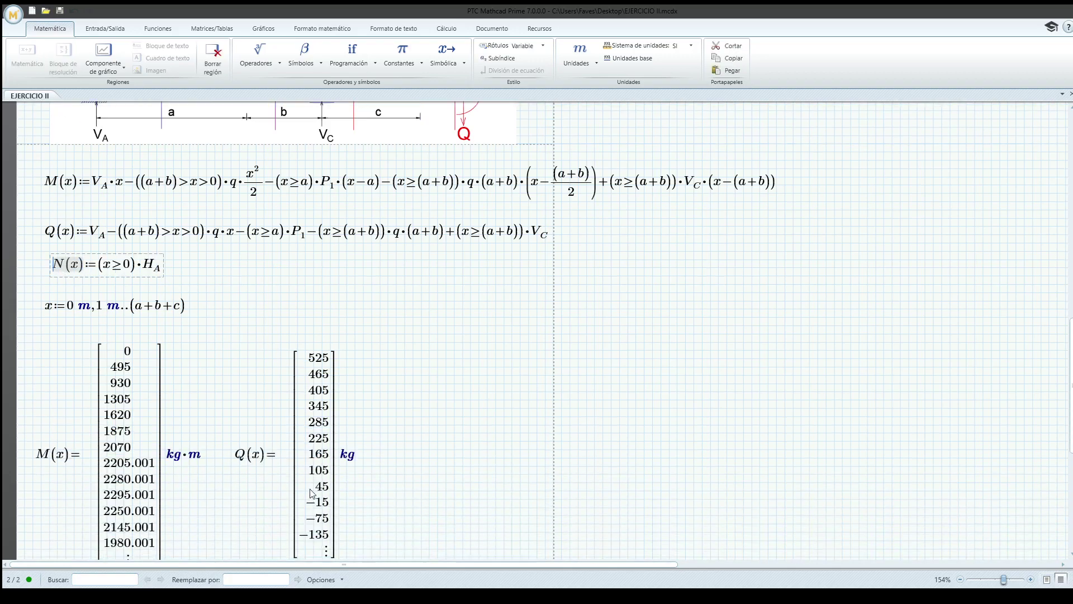
left_click(401, 434)
type("N(x)")
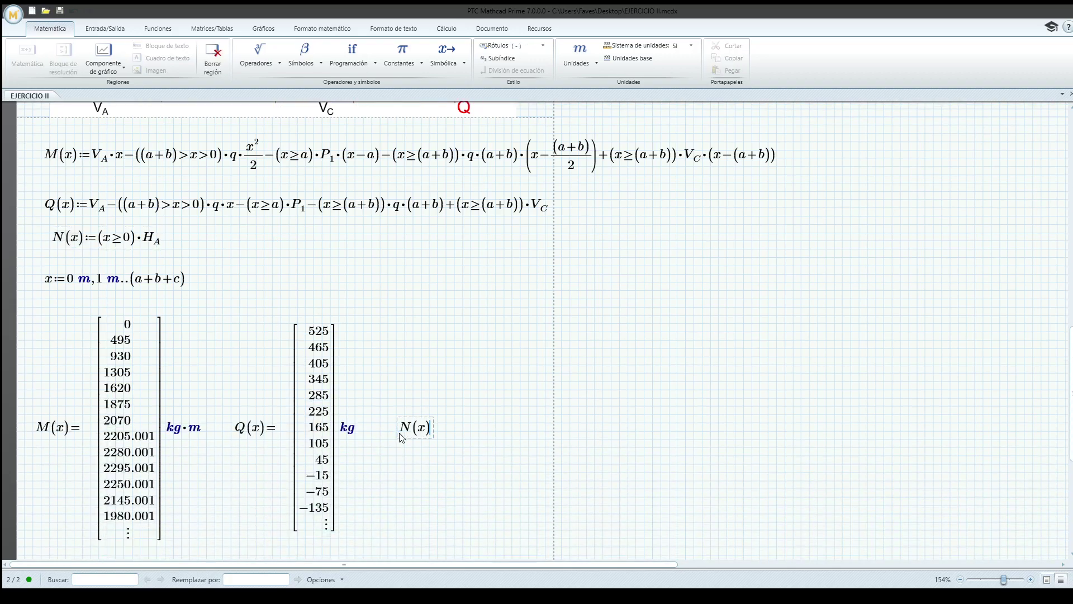
type("=kg")
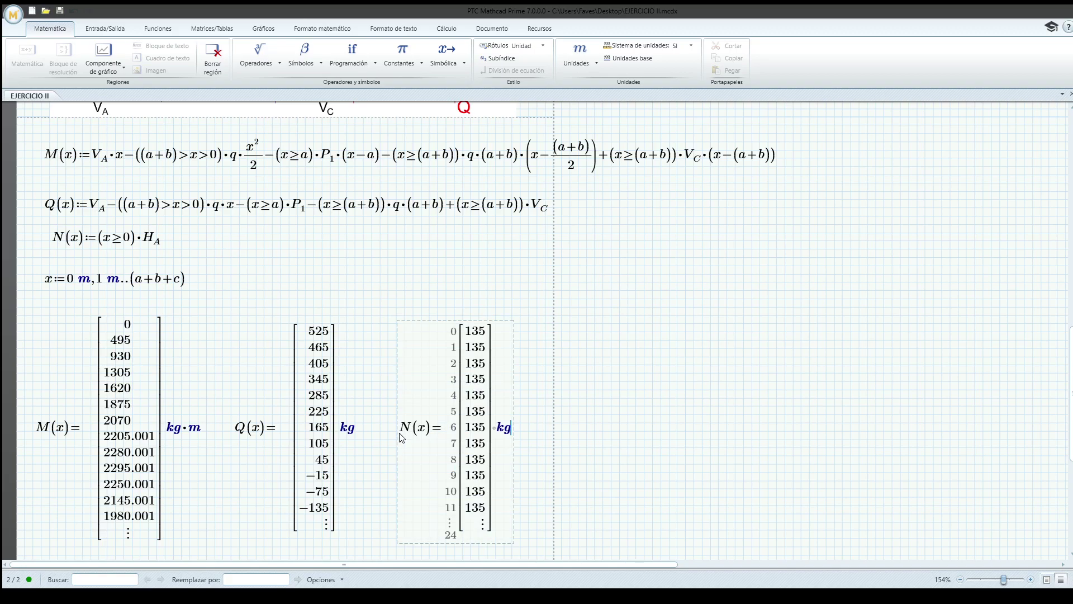
Review the N(x) results against the beam diagram and the M(x), Q(x) and N(x) definitions.
scroll(424, 442, "down", 3)
scroll(448, 442, "up", 2)
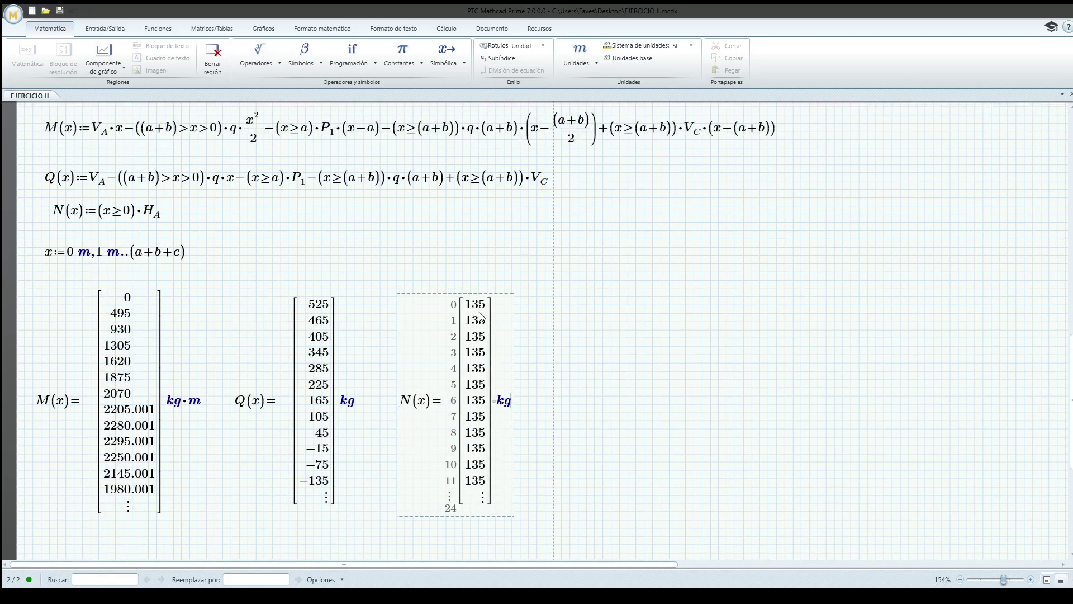
scroll(485, 499, "up", 1)
scroll(158, 328, "up", 2)
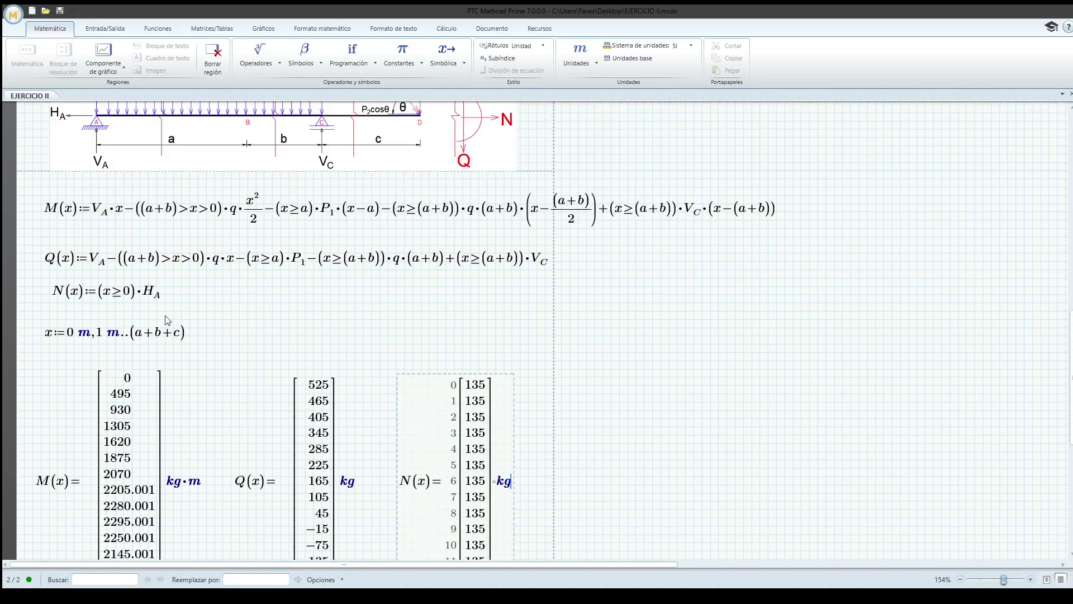
scroll(125, 314, "up", 9)
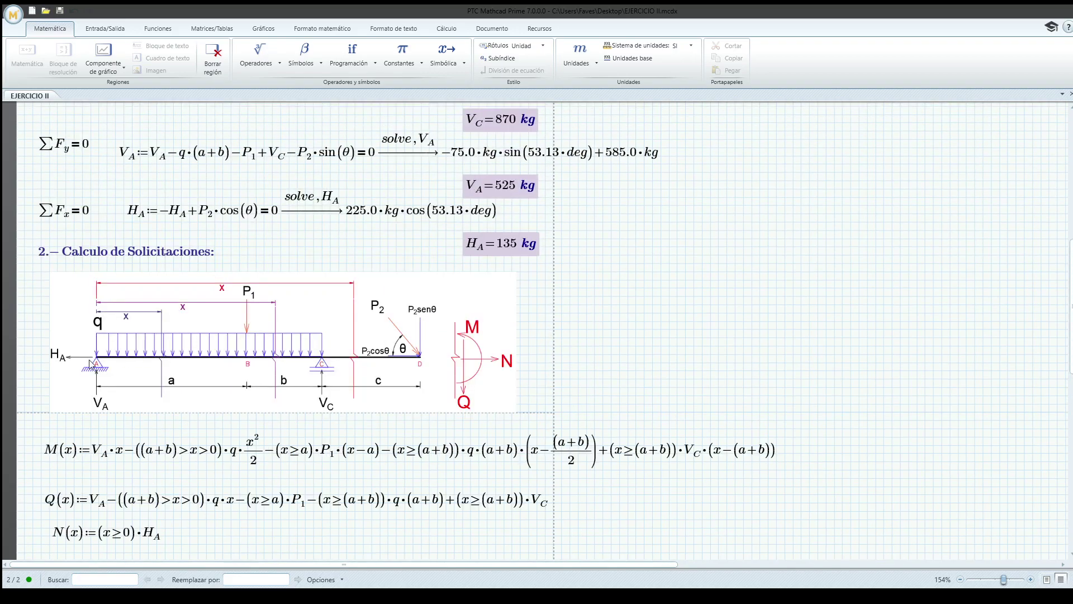
scroll(133, 368, "down", 18)
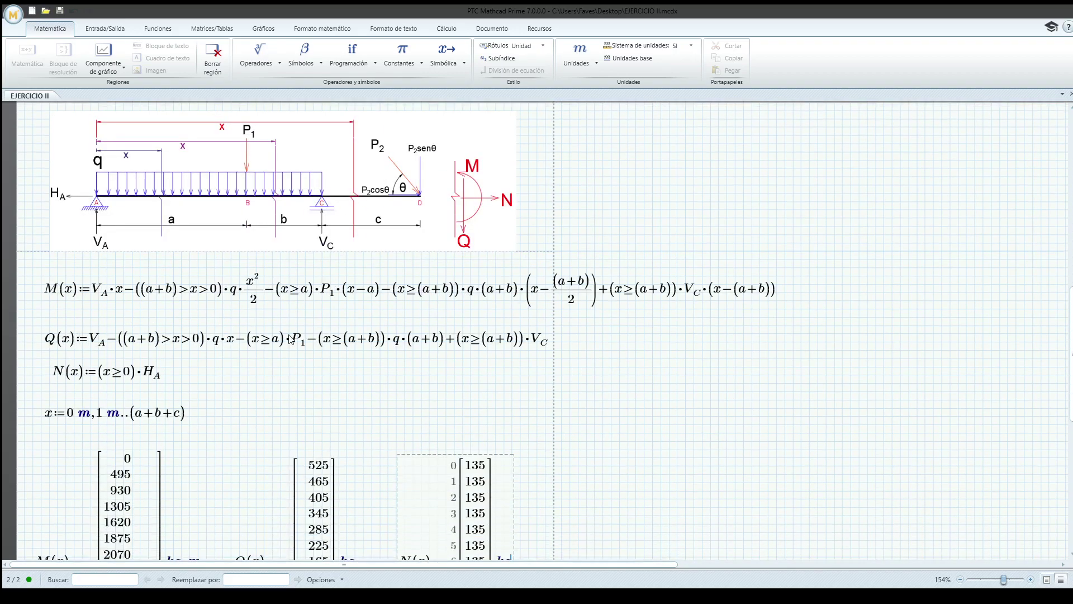
scroll(290, 338, "down", 3)
Insert an XY plot below the result tables showing M(x) against x in m.
left_click(307, 359)
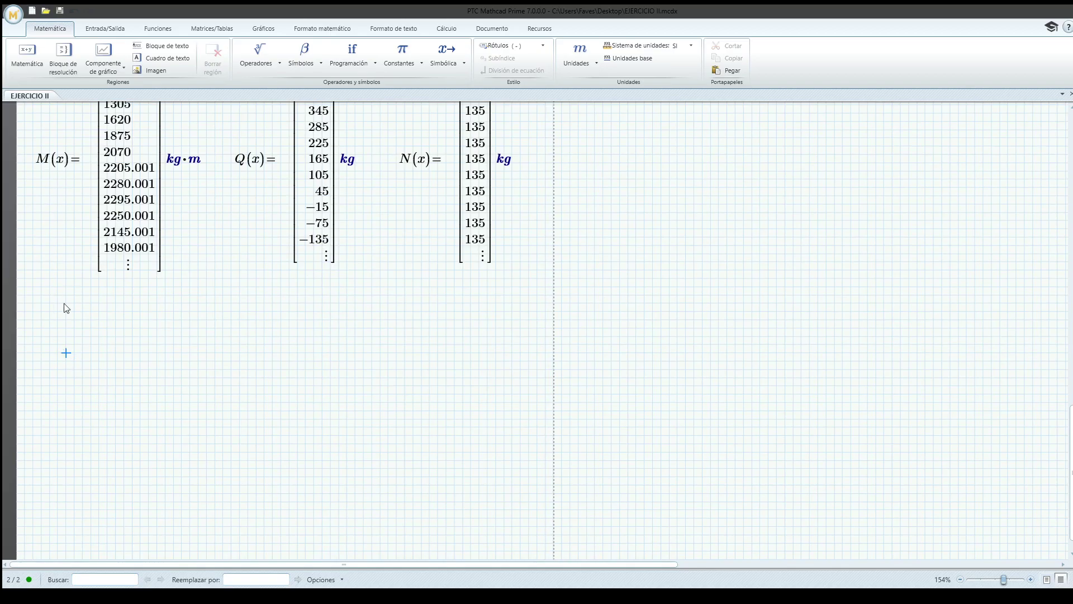
left_click(66, 361)
left_click(264, 28)
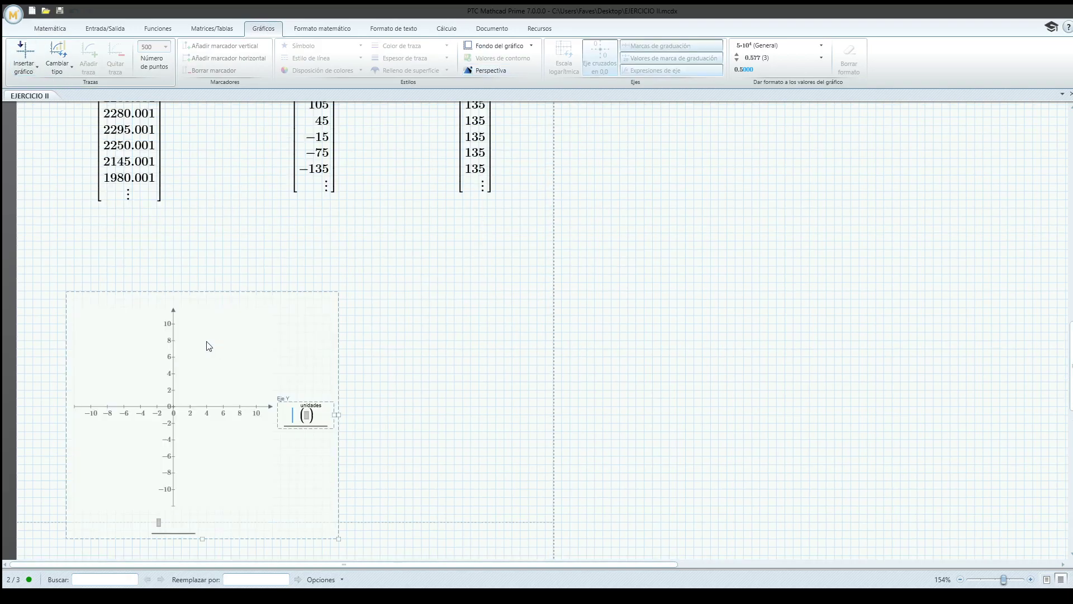
type("M")
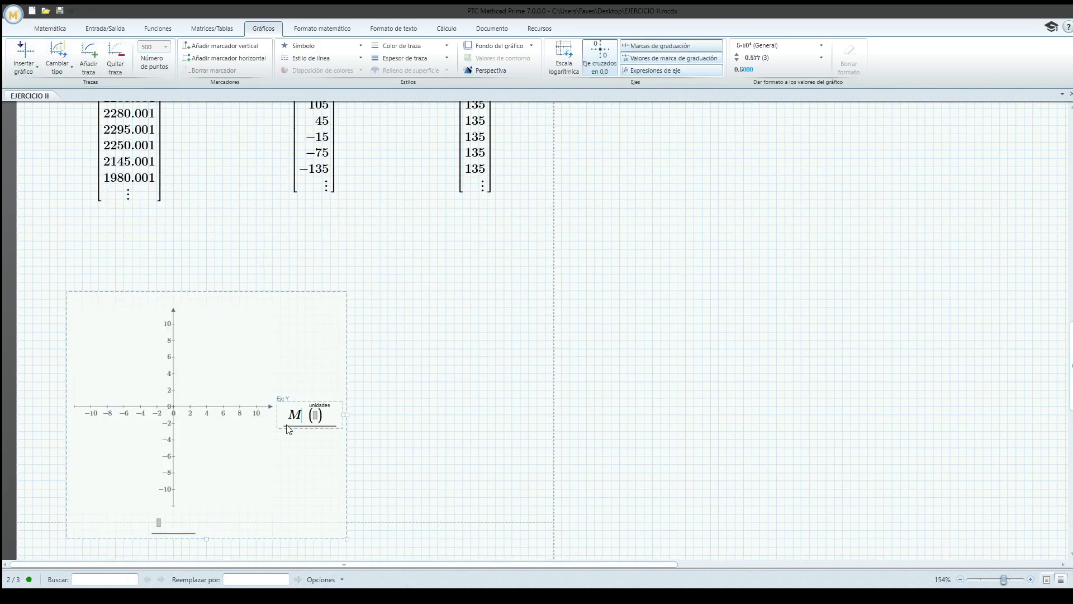
type("(x")
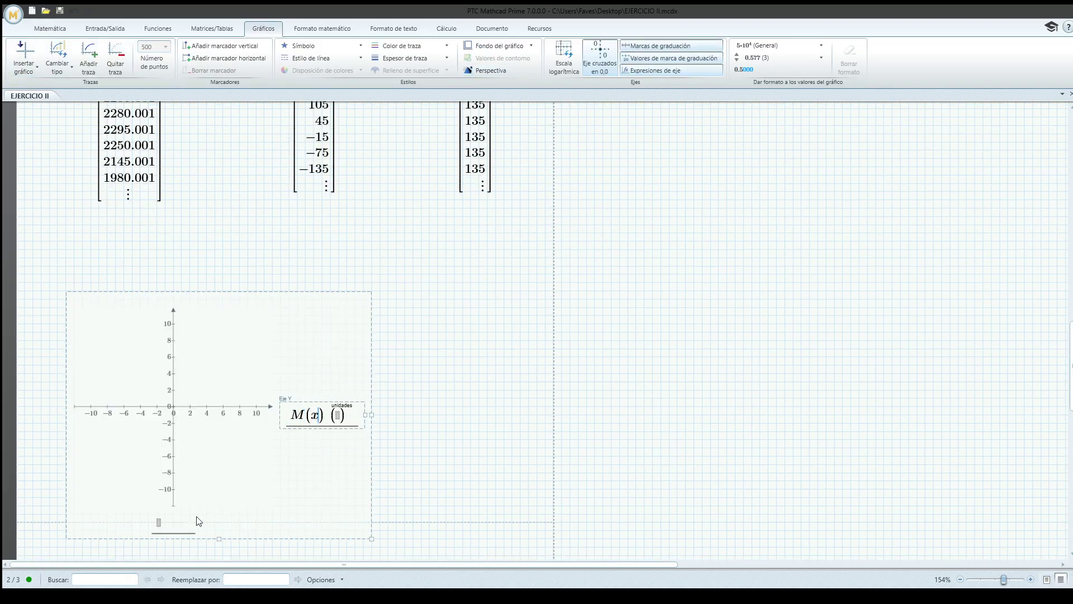
left_click(159, 525)
type("x (m")
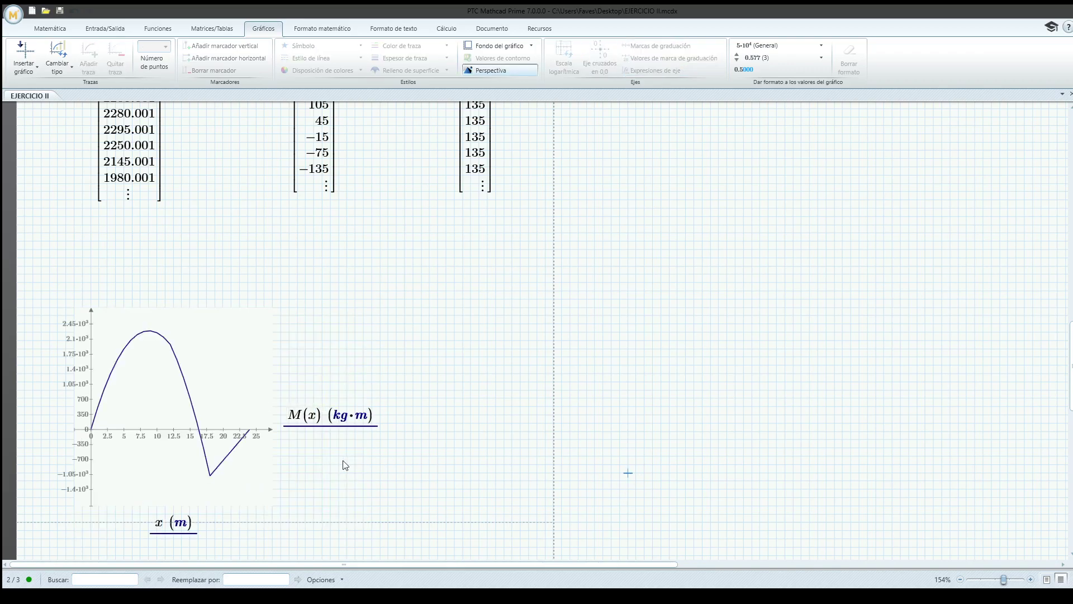
Change the plot's y-axis expression to -M(x) to flip the bending moment curve.
left_click(290, 418)
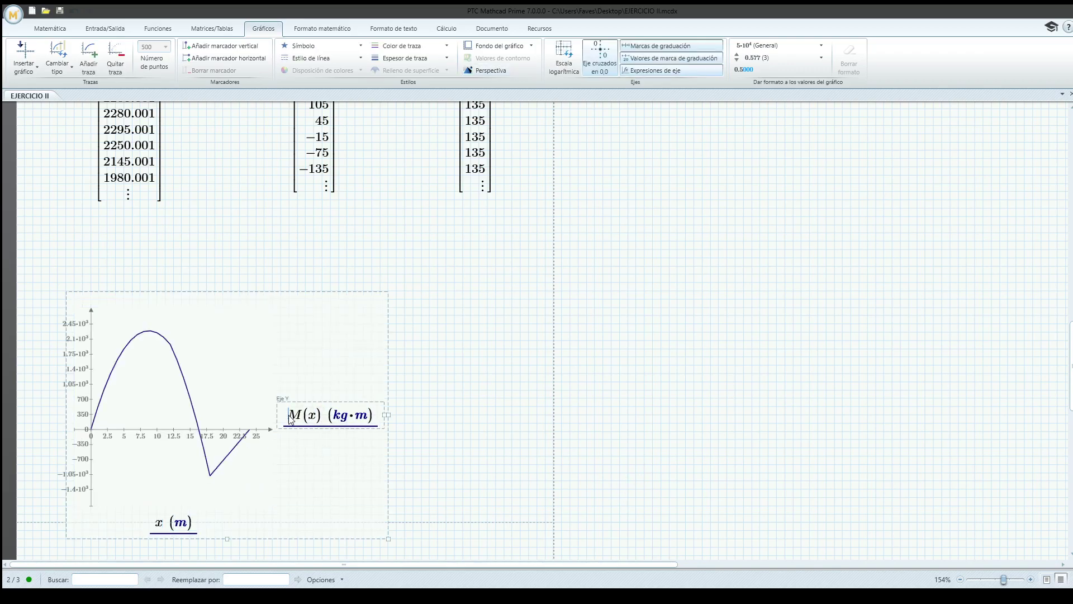
type("-")
left_click(430, 399)
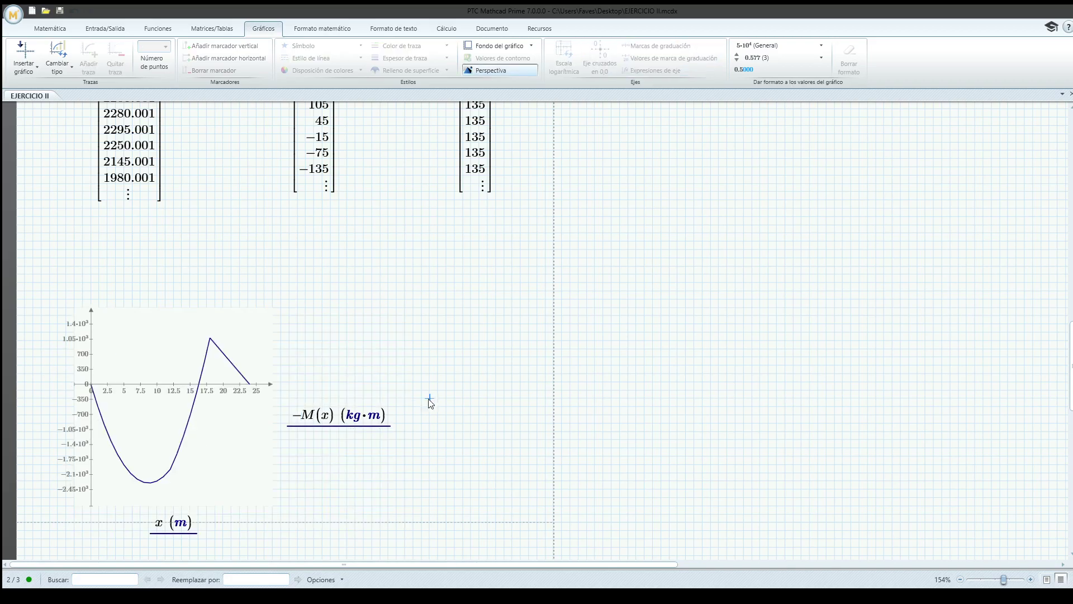
Widen the -M(x) plot to the page margin and move it up closer to the result tables.
left_click(364, 429)
left_click_drag(408, 416, 554, 416)
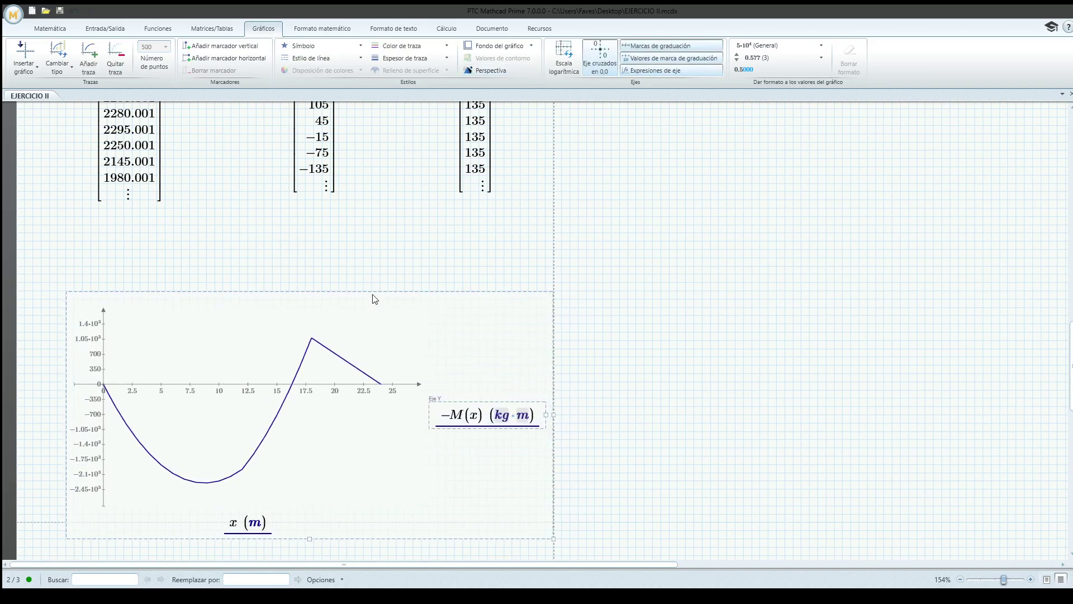
left_click_drag(374, 297, 386, 237)
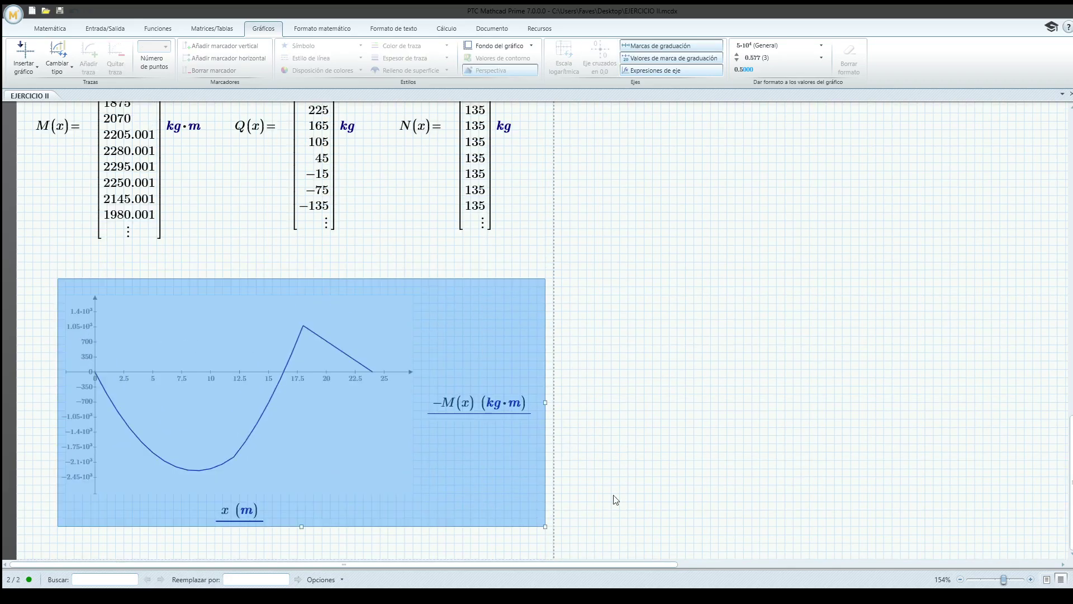
left_click(578, 537)
Copy the -M(x) plot and paste the duplicate below it, at the start of the third page.
scroll(401, 421, "down", 3)
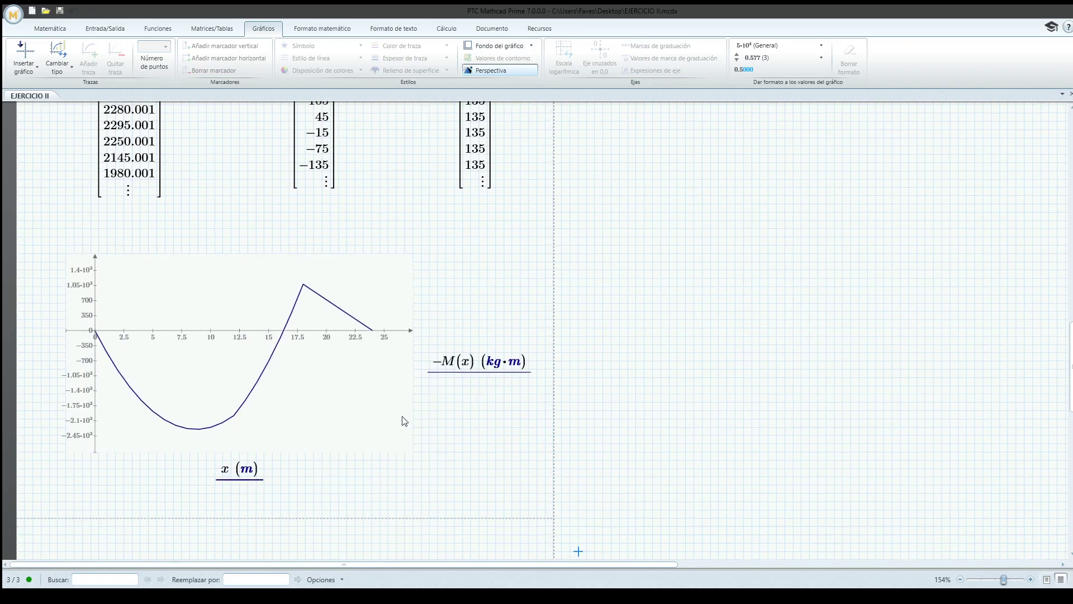
left_click(426, 359)
left_click(432, 367)
key("ctrl+c")
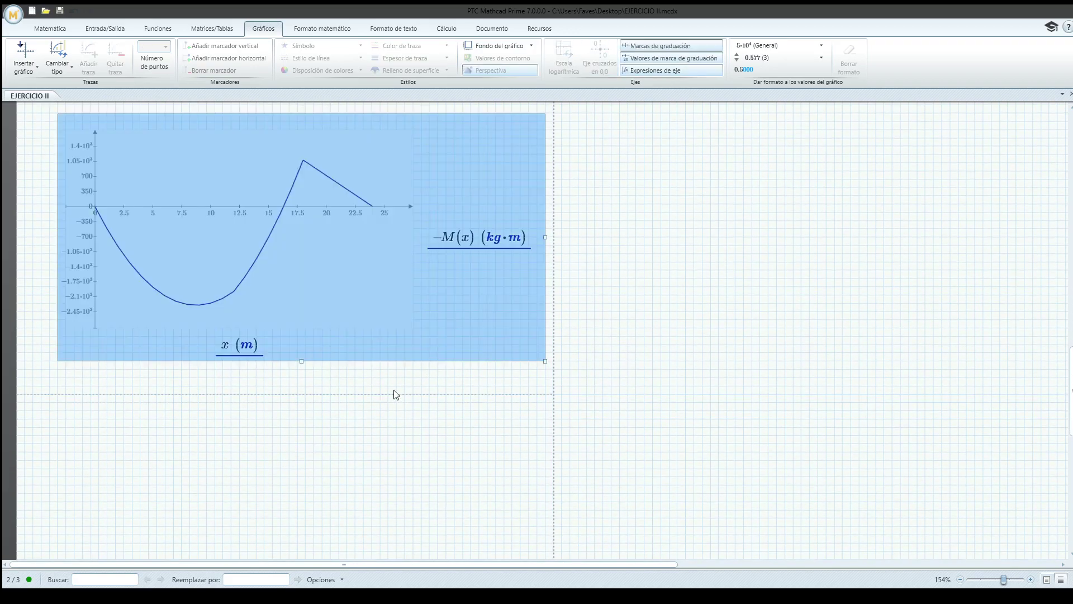
left_click(61, 415)
key("ctrl+v")
scroll(108, 434, "down", 2)
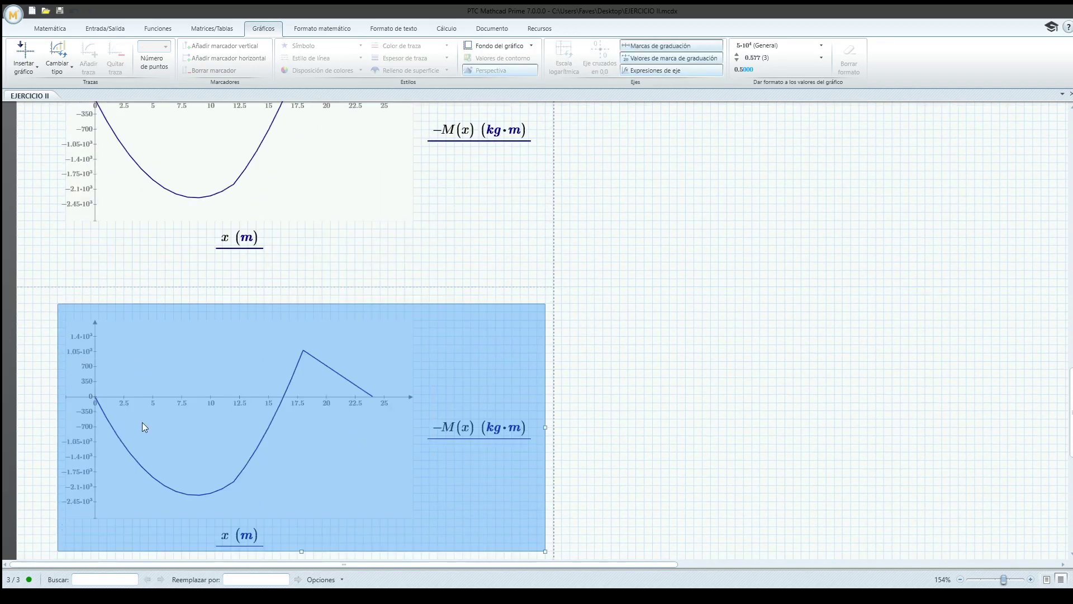
Change the y-axis expression of the pasted plot on the third page to Q(x).
left_click(455, 431)
key("BackSpace")
key("BackSpace")
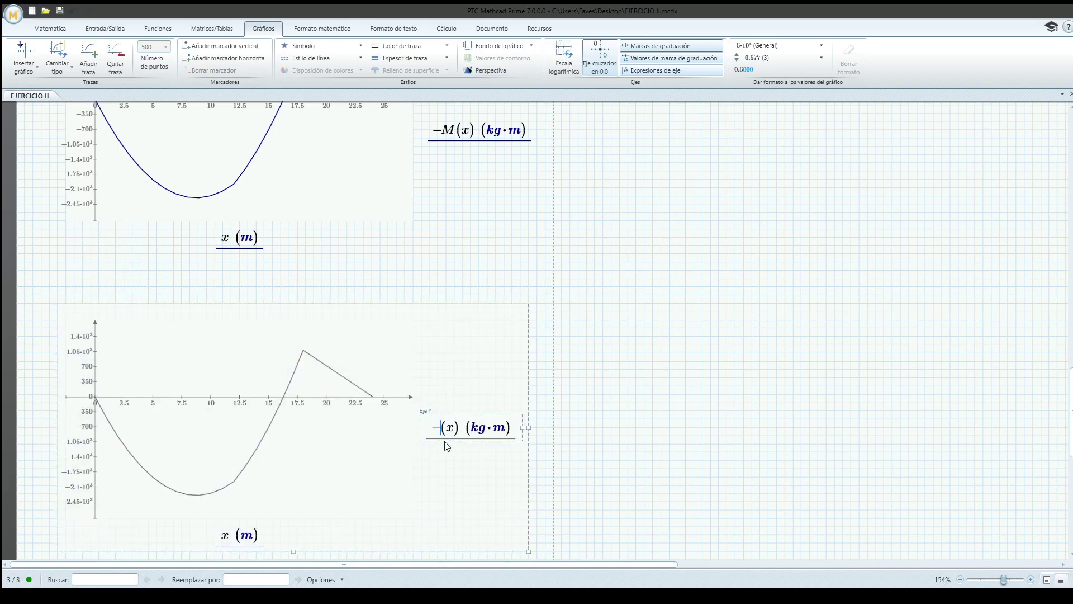
type("Q")
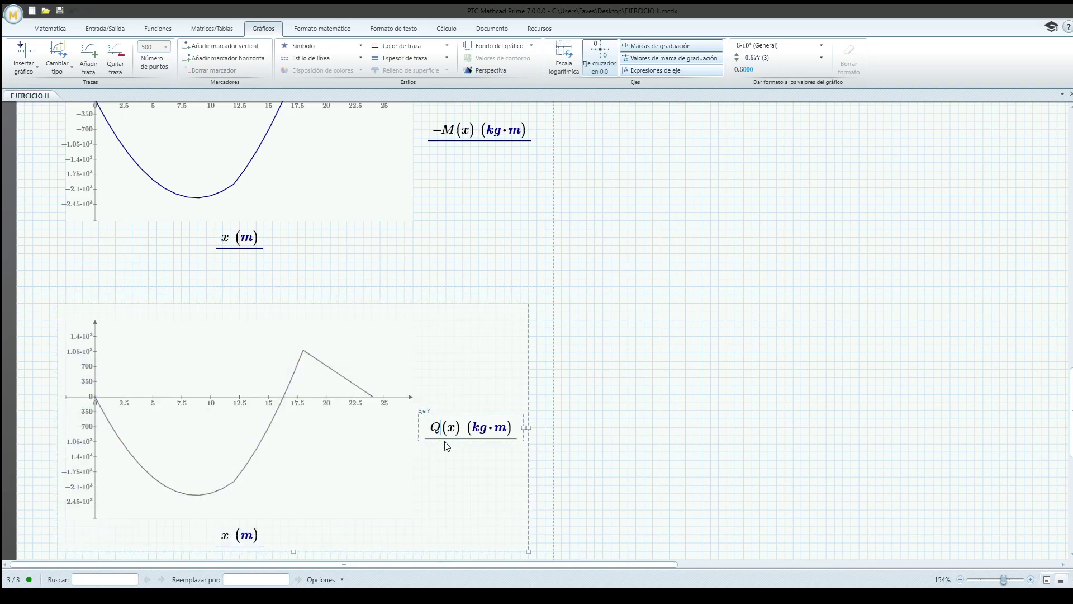
left_click(615, 427)
scroll(403, 383, "down", 3)
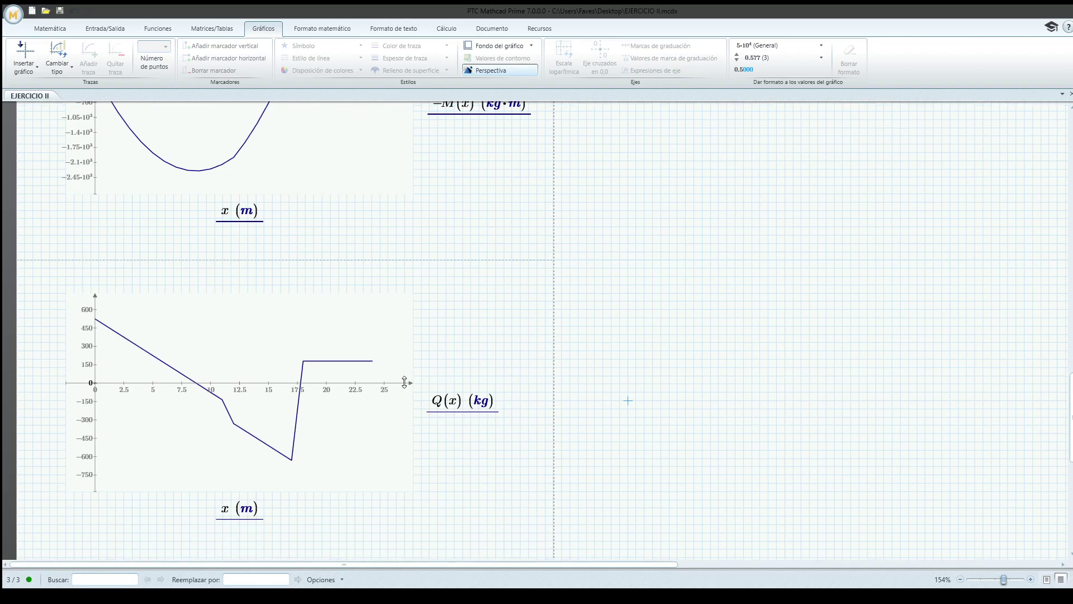
Copy the Q(x) plot and paste the duplicate below it on the third page.
left_click(384, 349)
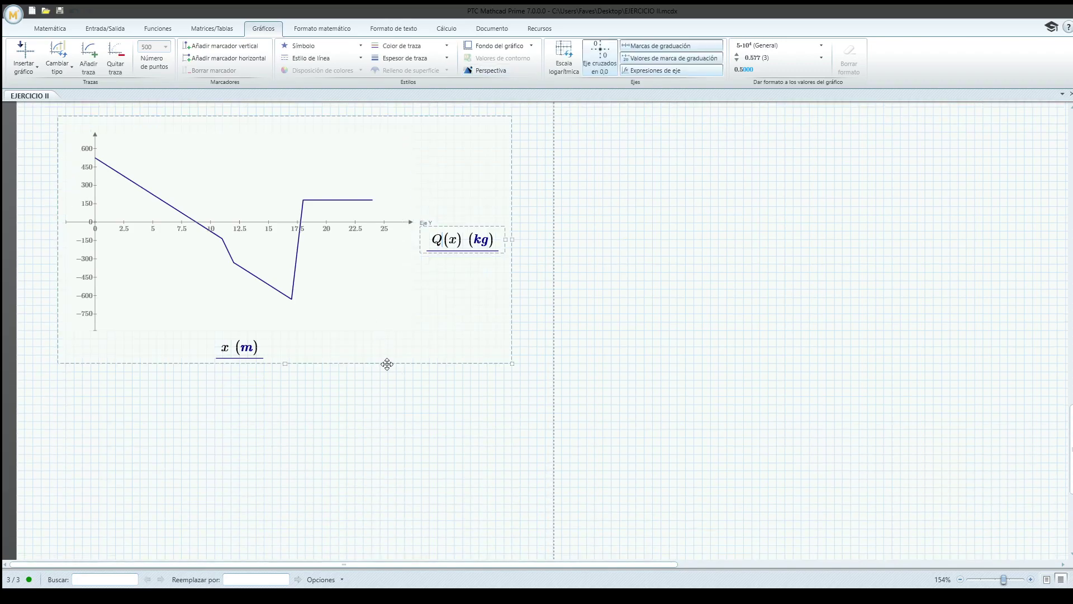
left_click(61, 408)
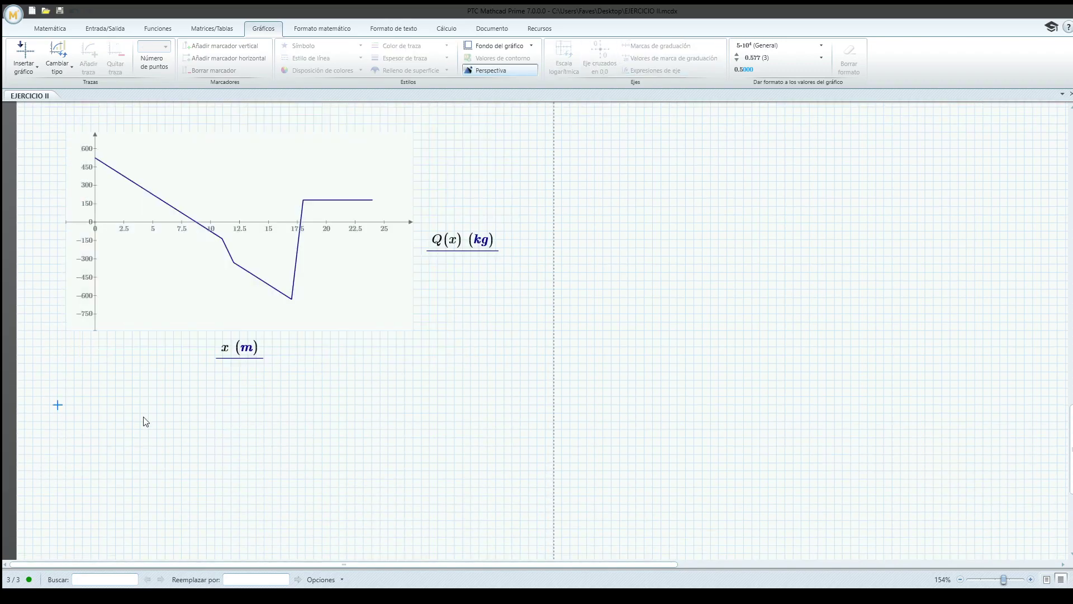
key("ctrl+v")
scroll(380, 419, "down", 3)
Change the y-axis expression of the new duplicate plot to N(x).
left_click(442, 396)
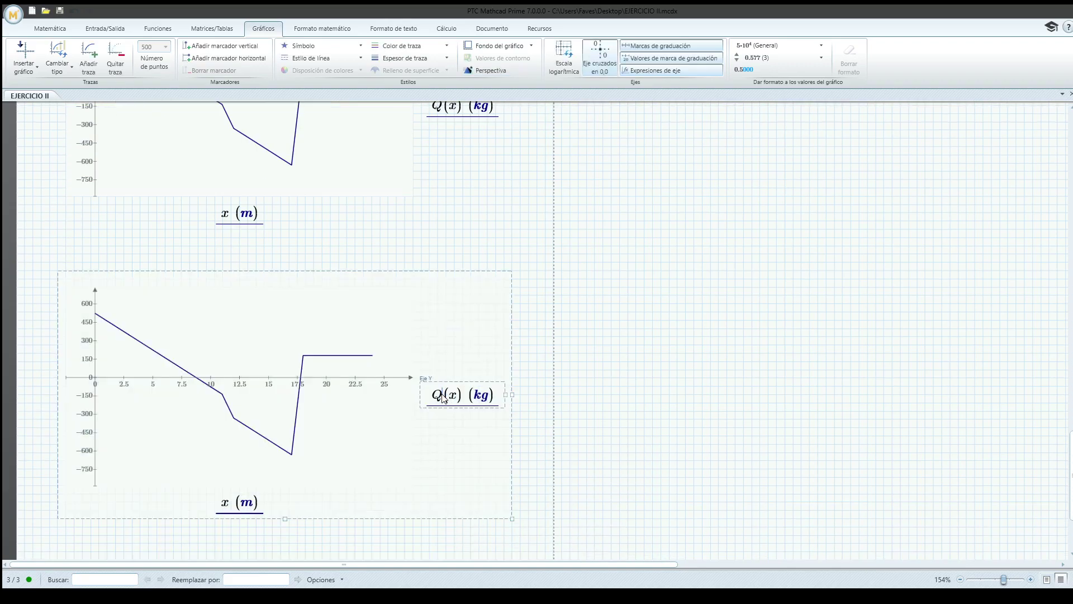
key("BackSpace")
type("N")
left_click(579, 412)
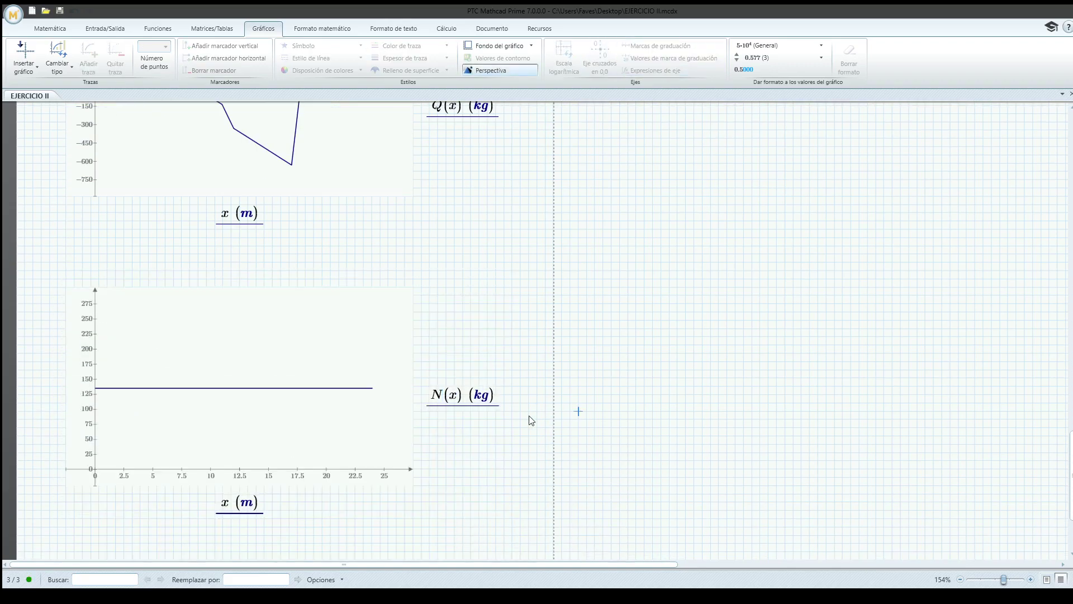
scroll(119, 396, "up", 1)
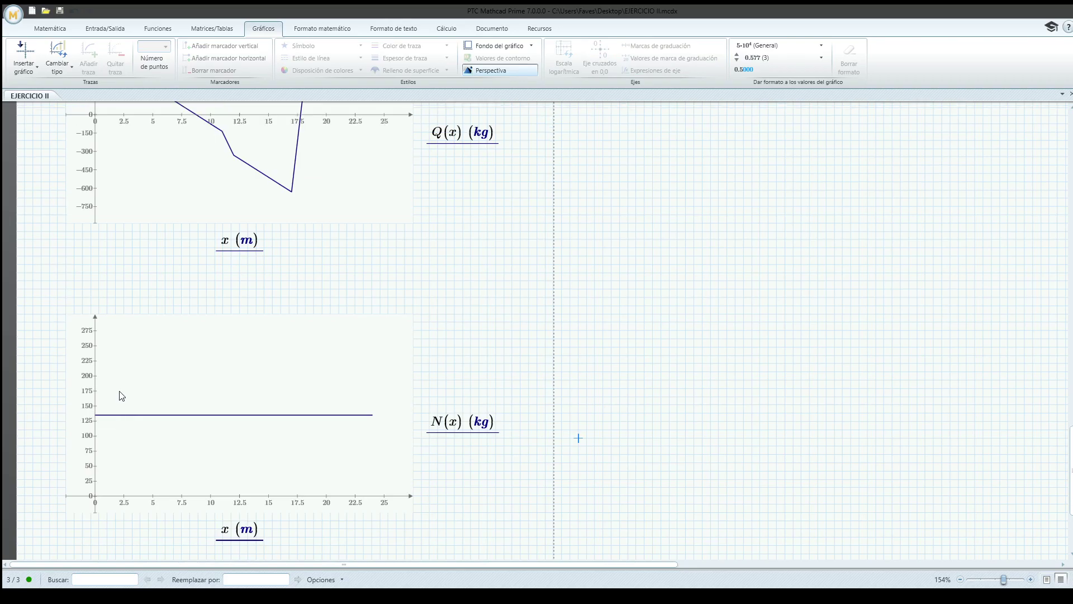
left_click(92, 408)
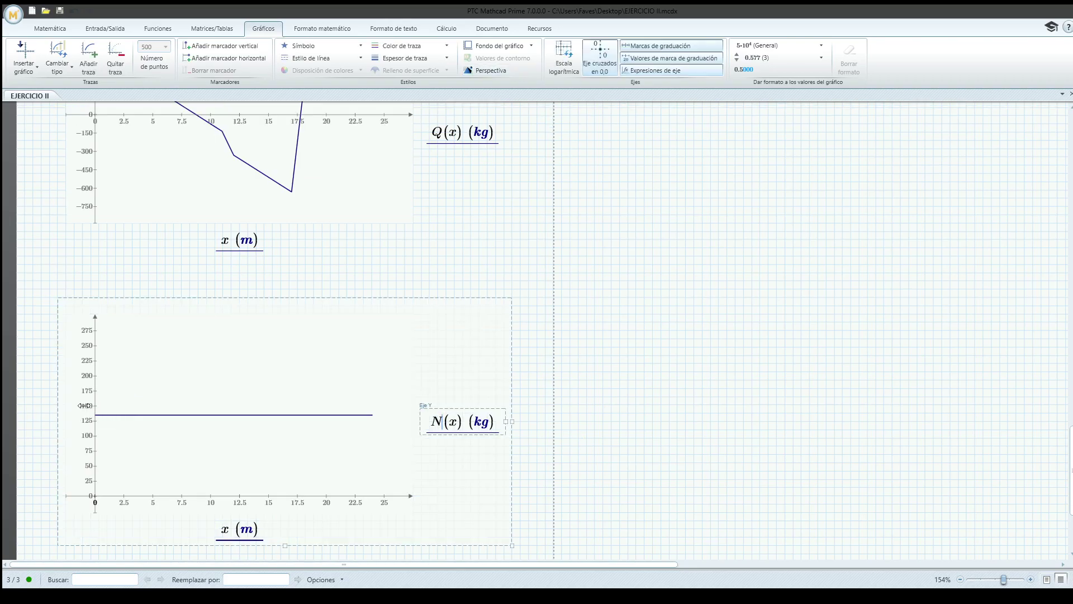
left_click(643, 339)
Move the Q(x) plot slightly up towards the -M(x) plot, onto the page boundary.
scroll(517, 402, "up", 6)
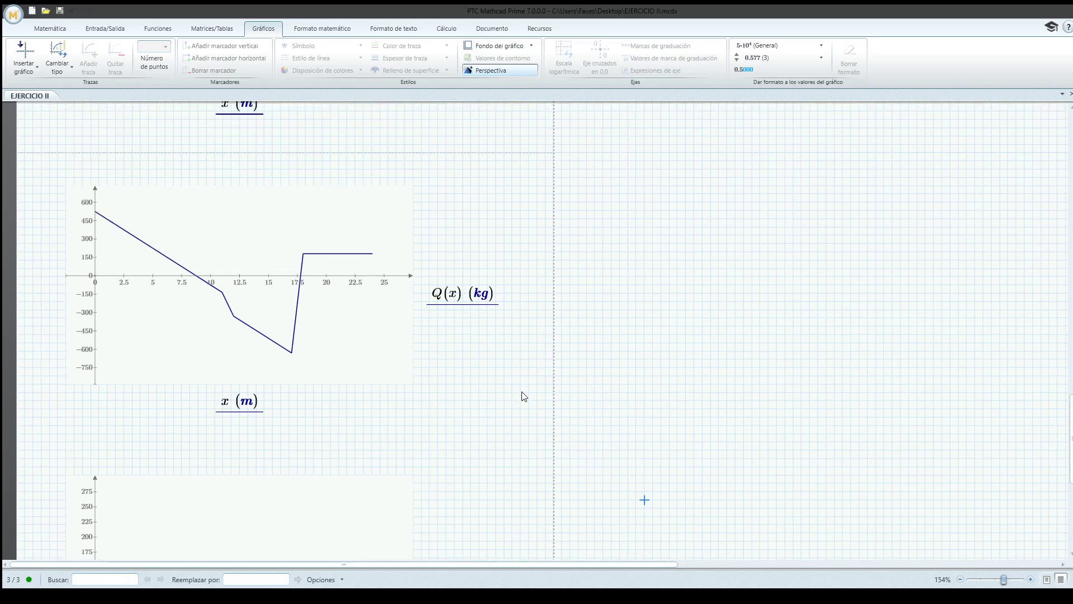
scroll(524, 396, "up", 15)
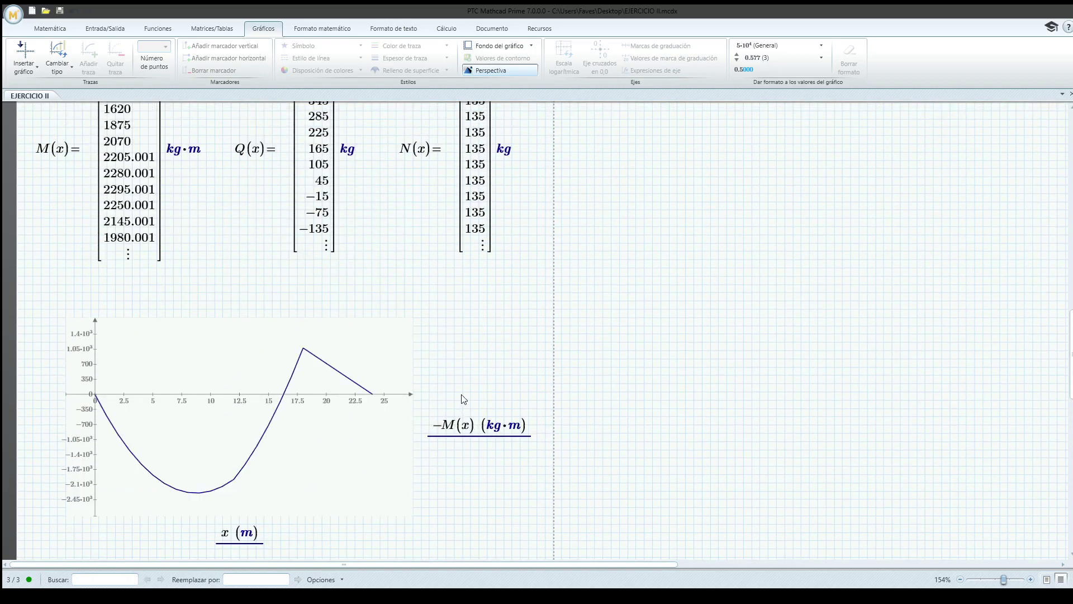
scroll(463, 399, "down", 12)
left_click(442, 373)
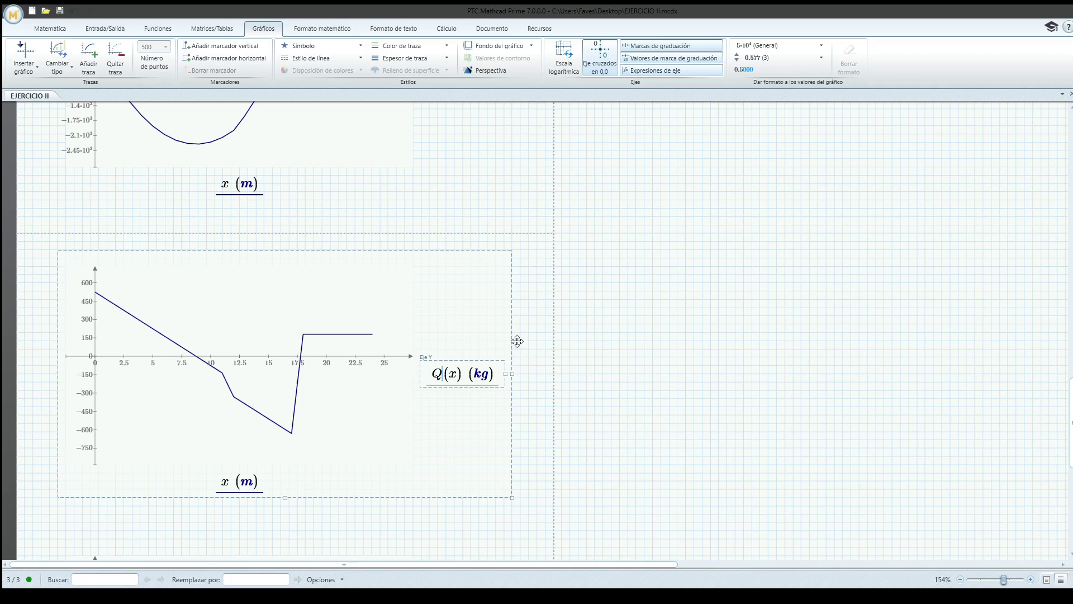
left_click(517, 341)
key("Up")
key("Up")
key("Up")
scroll(516, 343, "up", 4)
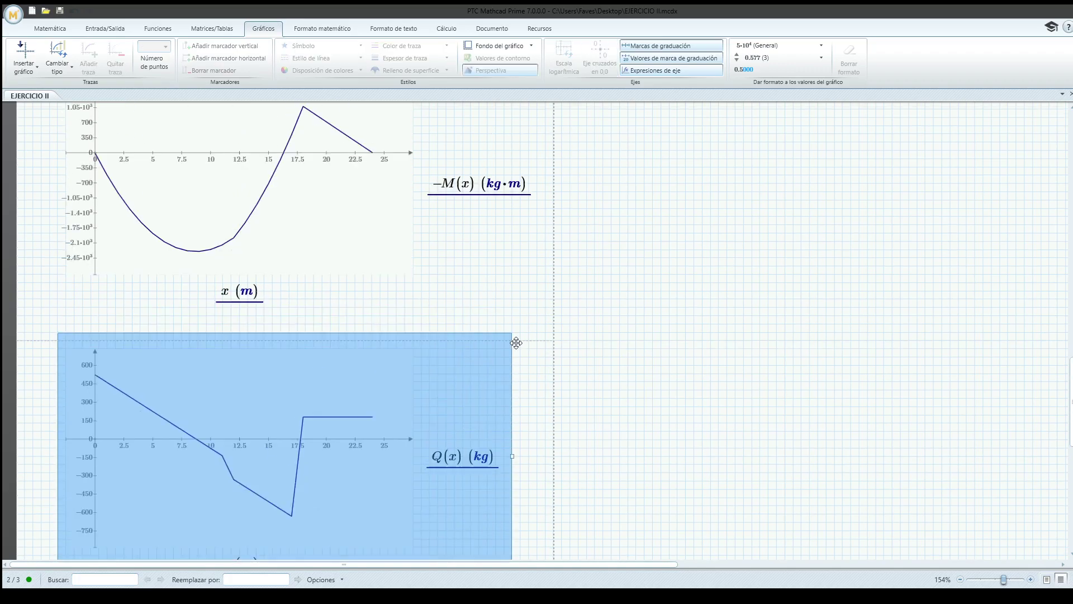
Shorten the M(x), Q(x) and N(x) result tables so that each shows only its first few values.
scroll(296, 330, "up", 11)
left_click(361, 347)
scroll(361, 347, "up", 6)
left_click(142, 434)
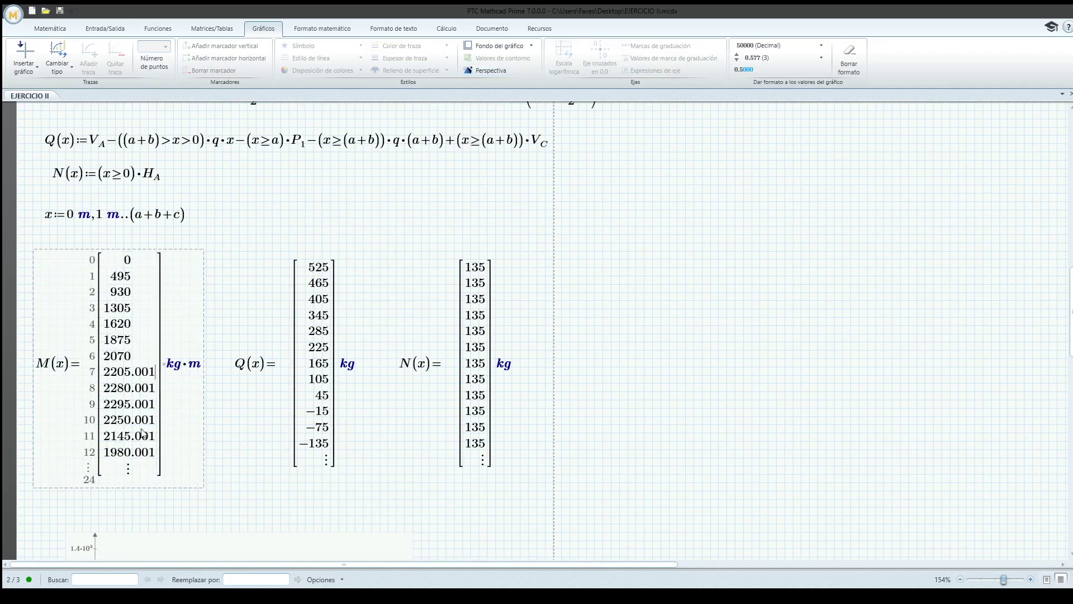
left_click_drag(128, 481, 210, 427)
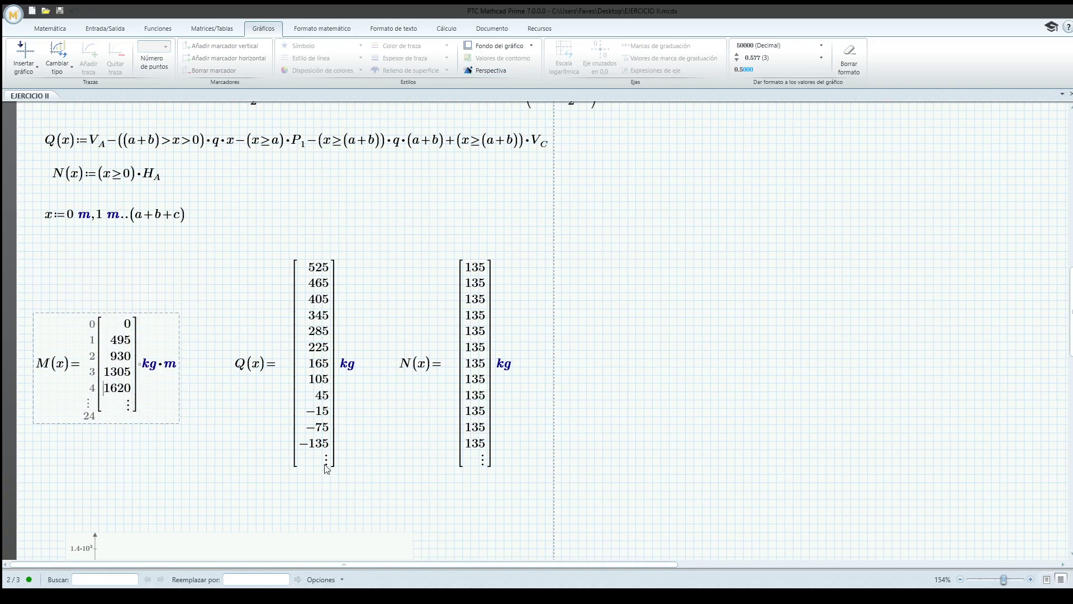
left_click_drag(327, 468, 319, 417)
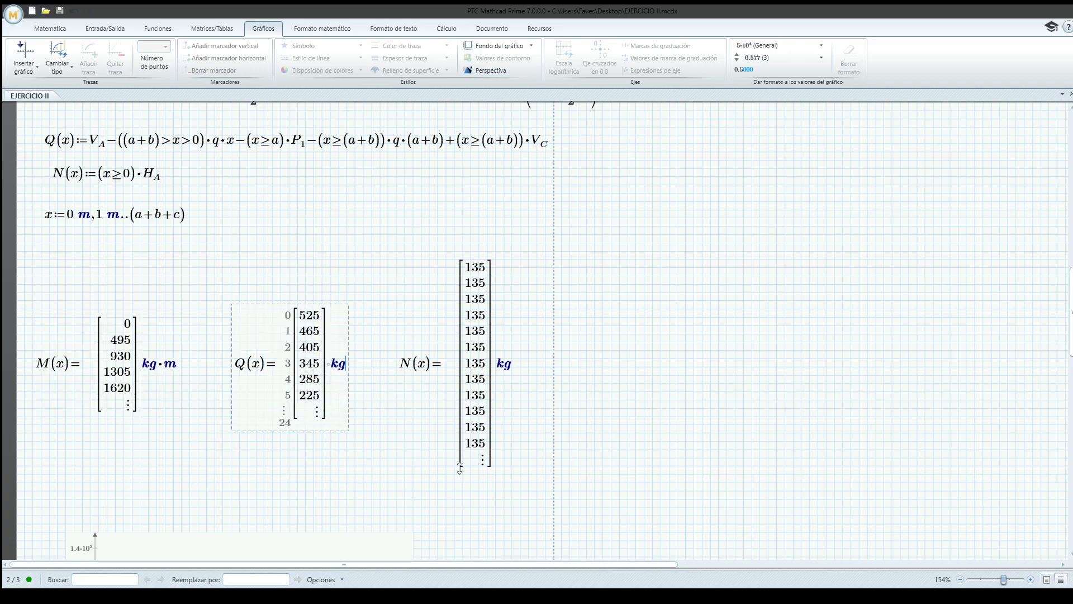
left_click_drag(474, 467, 473, 420)
left_click(554, 334)
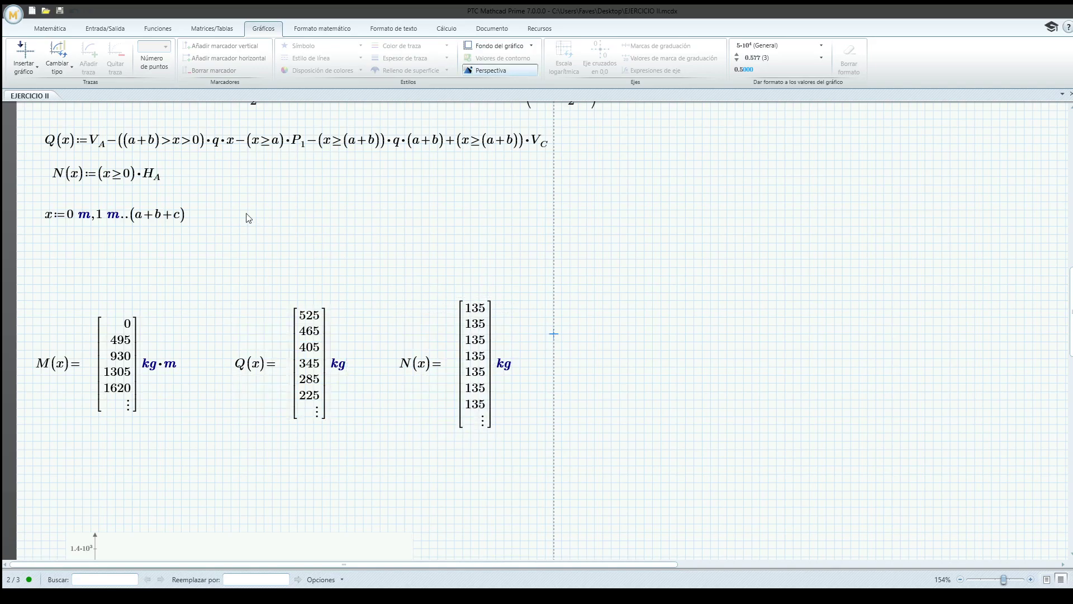
Change the second value of the x range to 0.001 m to refine the plotted curves.
left_click(100, 222)
type("0.00")
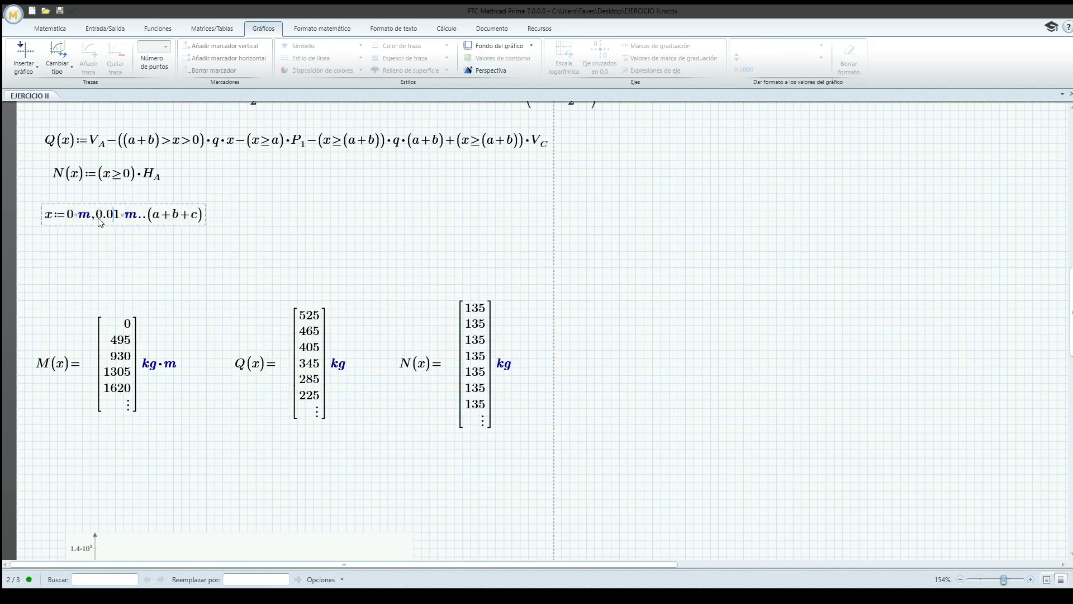
left_click(244, 262)
scroll(245, 262, "down", 8)
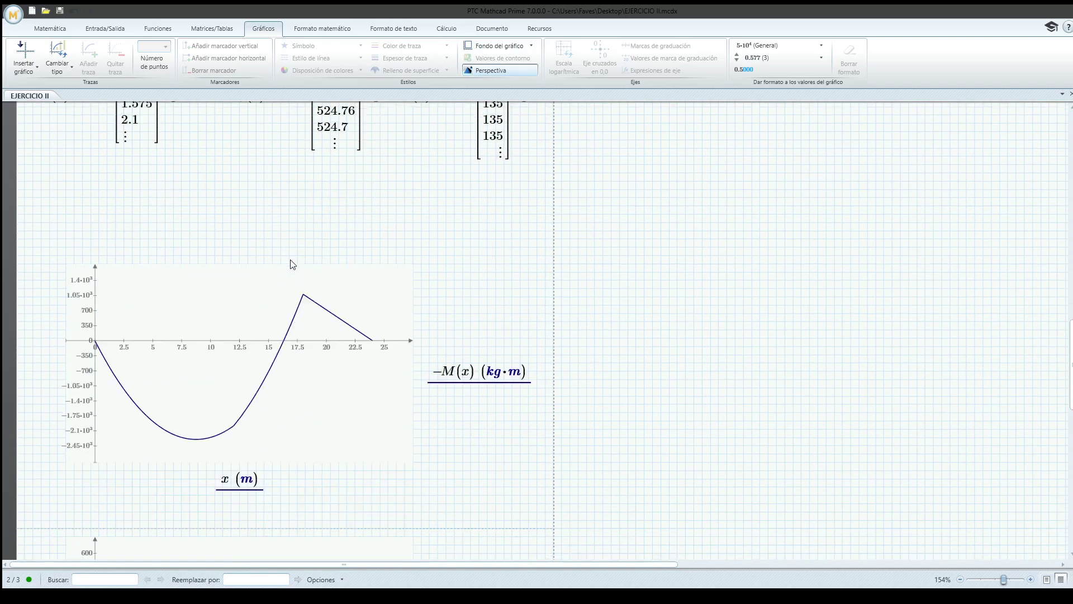
scroll(229, 262, "down", 3)
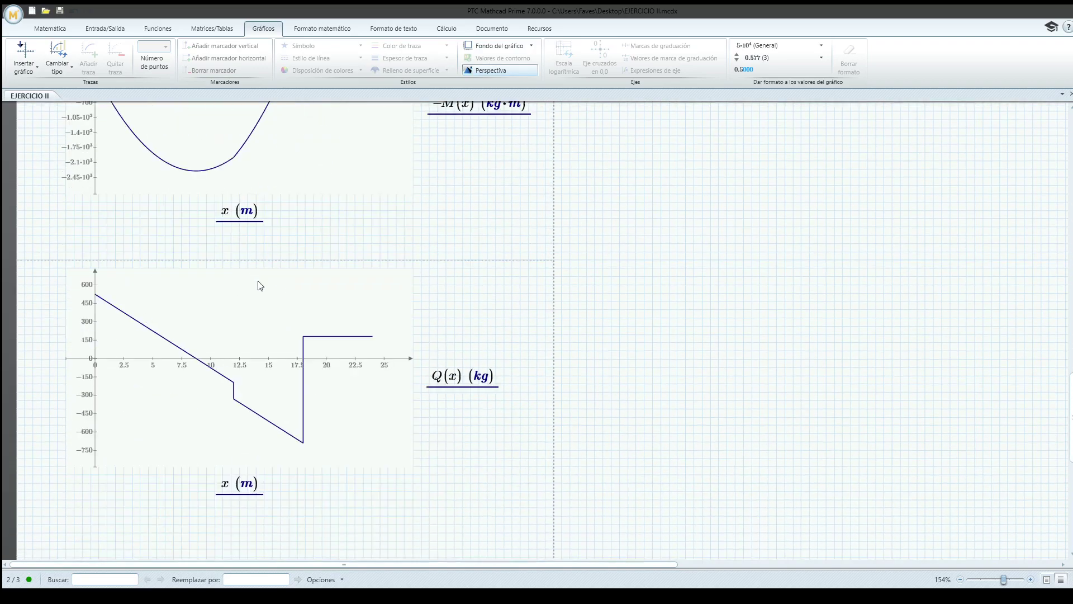
Move the Q(x) plot further up so it sits directly beneath the -M(x) plot area.
scroll(259, 308, "up", 4)
left_click(403, 389)
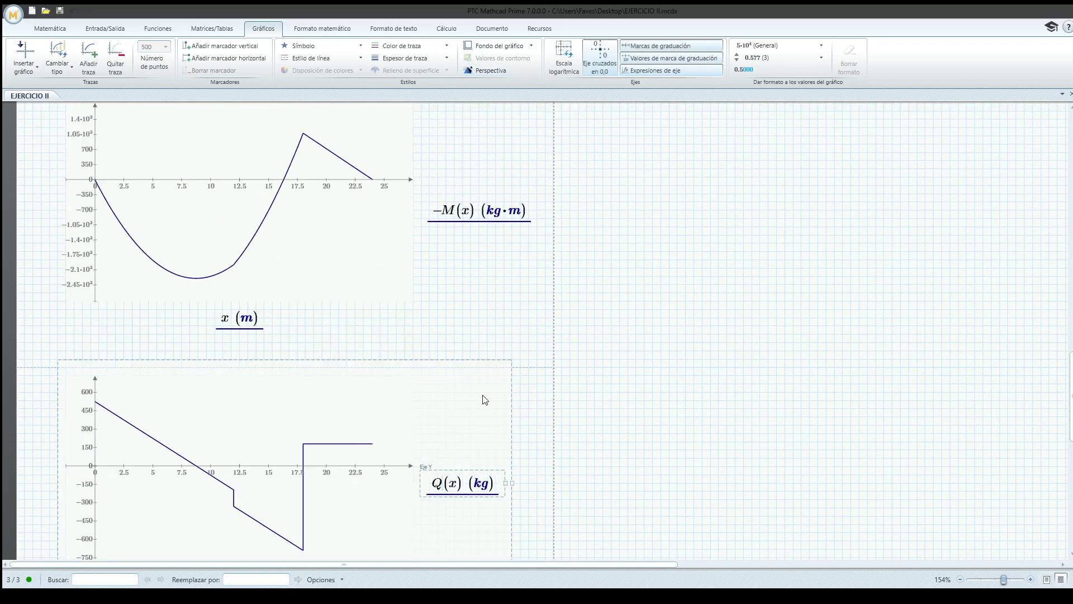
left_click(514, 407)
key("Up")
key("Up")
key("Up")
key("Up")
key("Up")
key("Up")
key("Up")
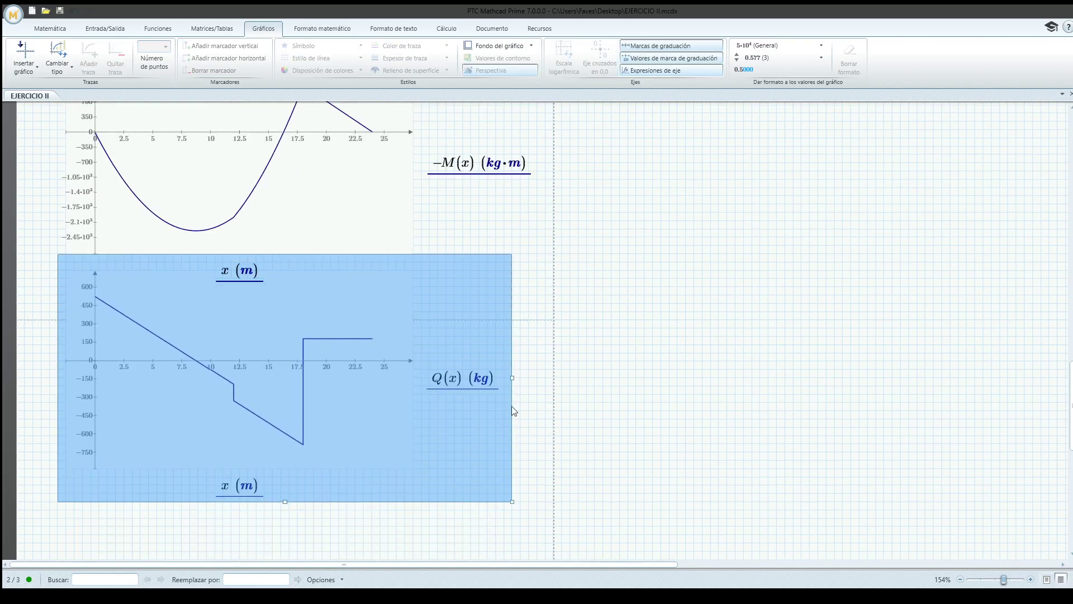
key("Up")
key("Up")
key("Up")
scroll(512, 406, "down", 2)
left_click(619, 407)
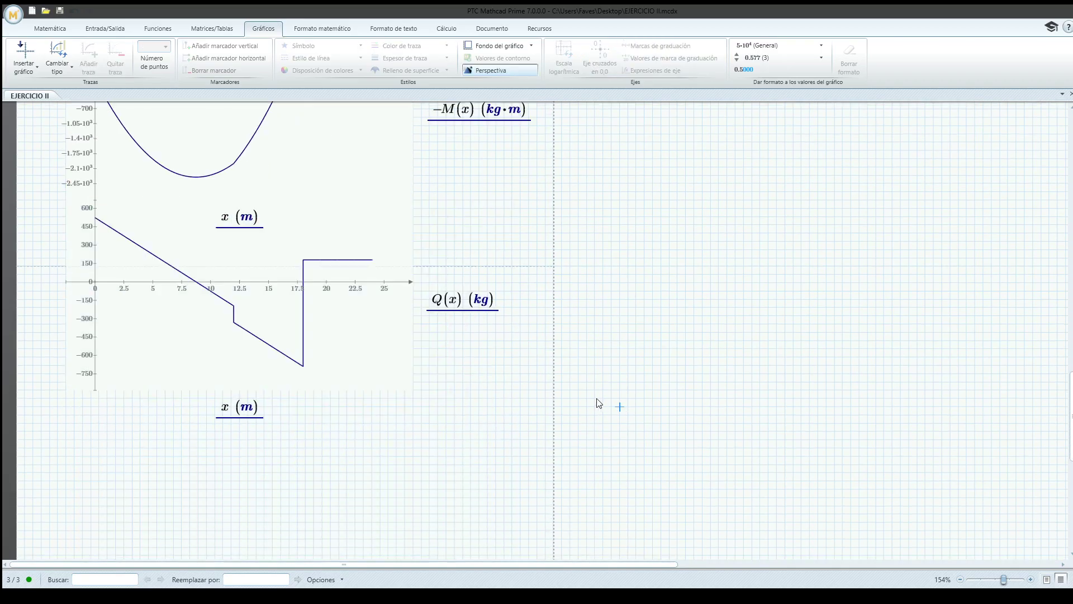
Move the N(x) plot up so it sits directly beneath the Q(x) plot area.
scroll(403, 371, "down", 10)
left_click(431, 386)
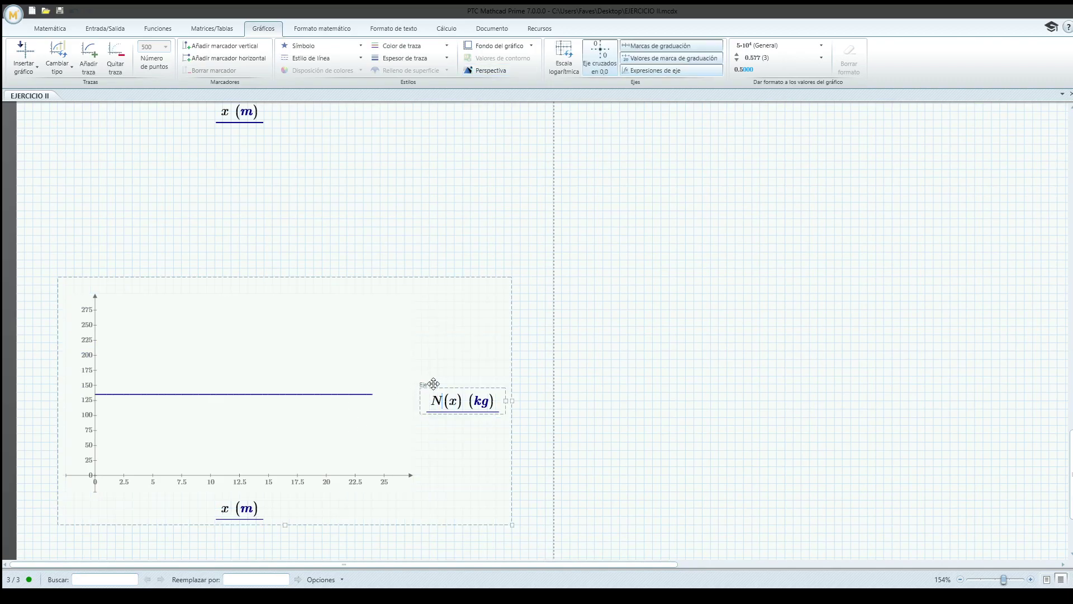
left_click(514, 362)
key("Up")
key("Up")
key("Up")
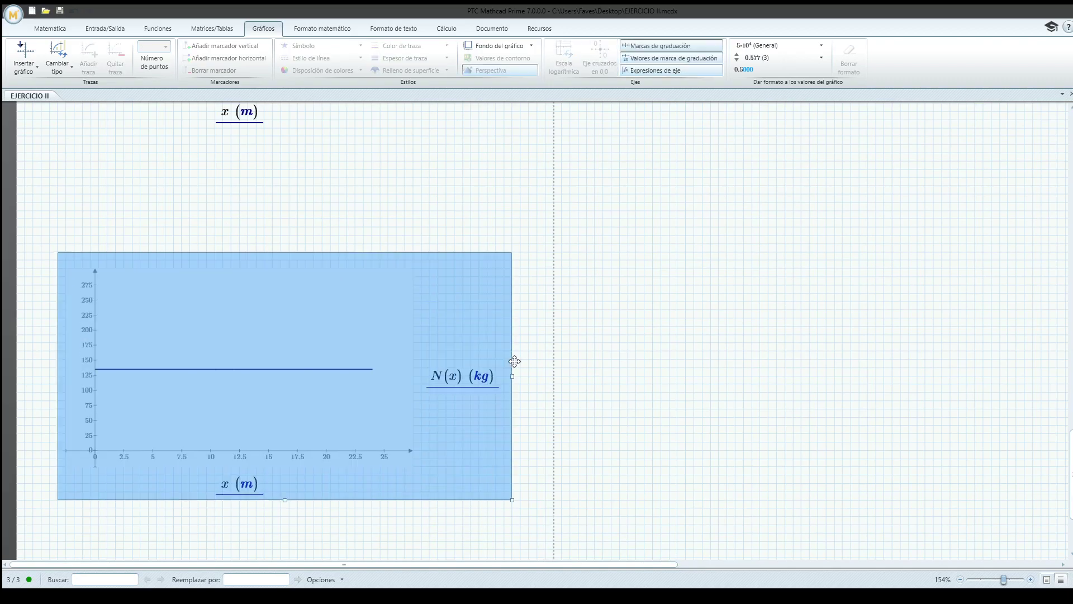
key("Up")
key("Up")
key("Up")
key("Up")
key("Up")
key("Up")
key("Up")
key("Up")
key("Up")
scroll(514, 361, "up", 5)
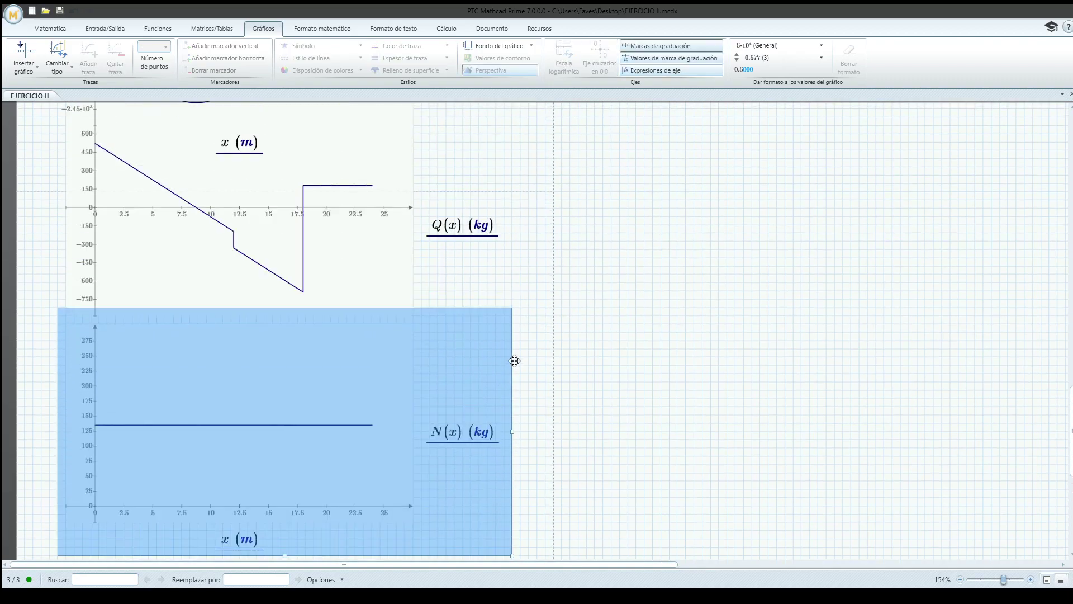
left_click(538, 365)
scroll(503, 386, "down", 1)
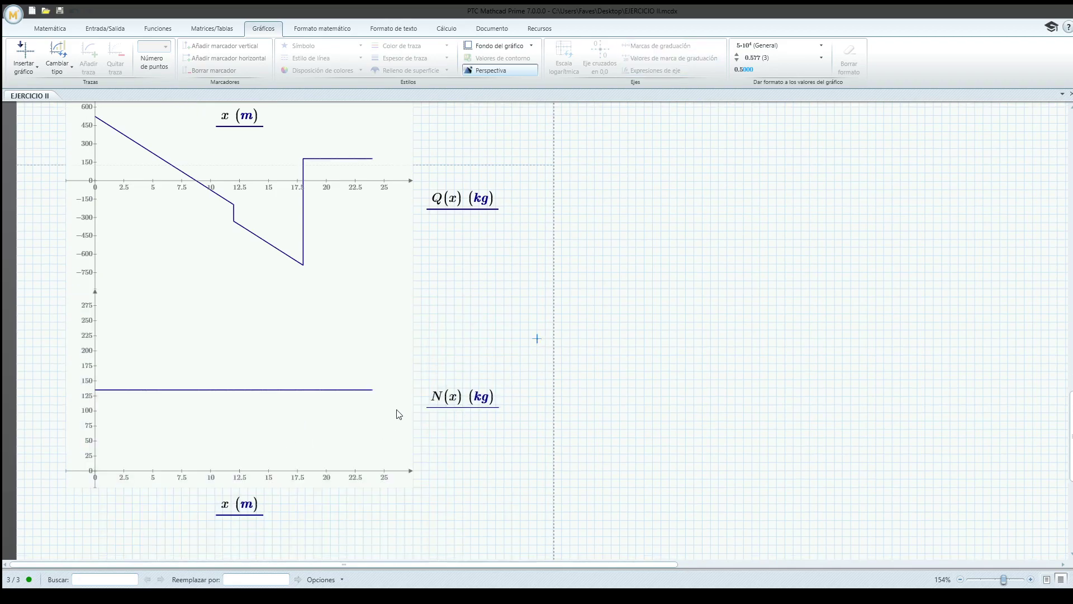
Review the stacked -M(x), Q(x) and N(x) diagrams for their alignment and spacing.
scroll(400, 420, "up", 4)
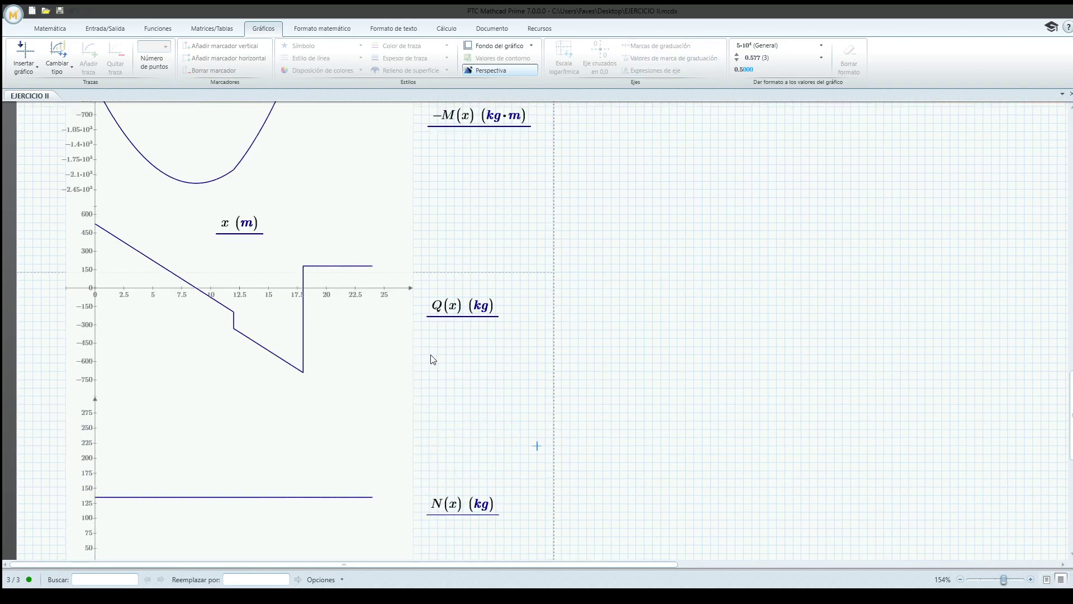
left_click(405, 331)
scroll(406, 330, "up", 3)
left_click(390, 236)
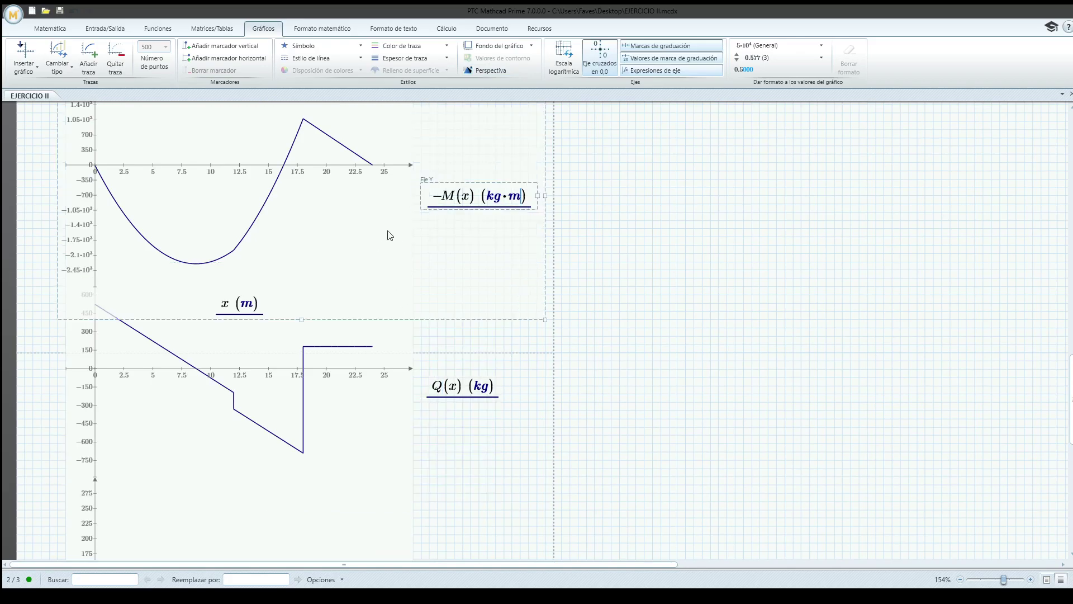
scroll(432, 252, "up", 3)
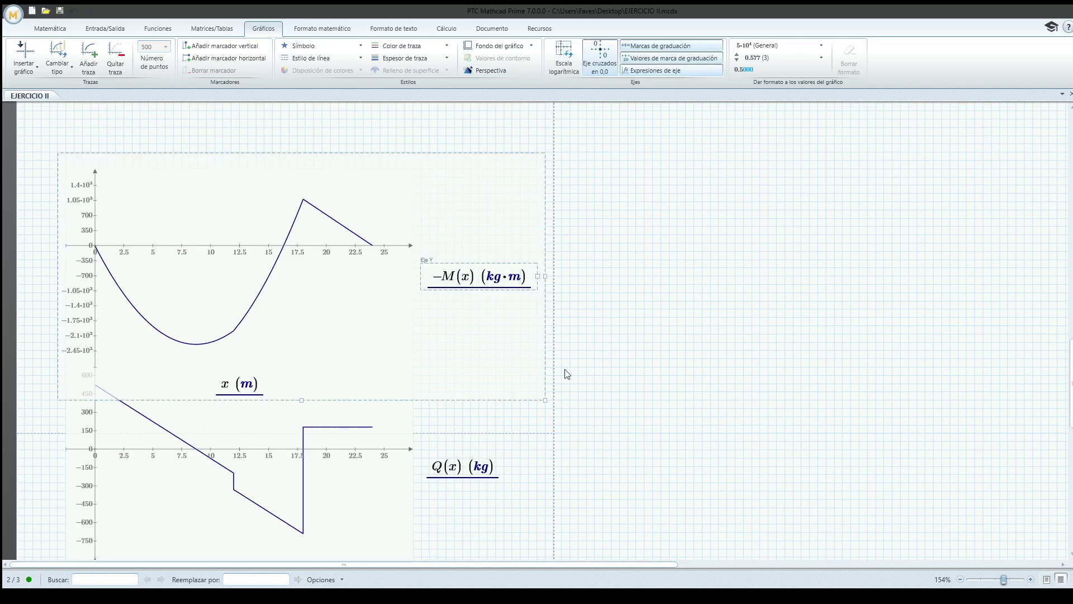
left_click(594, 352)
scroll(592, 333, "down", 6)
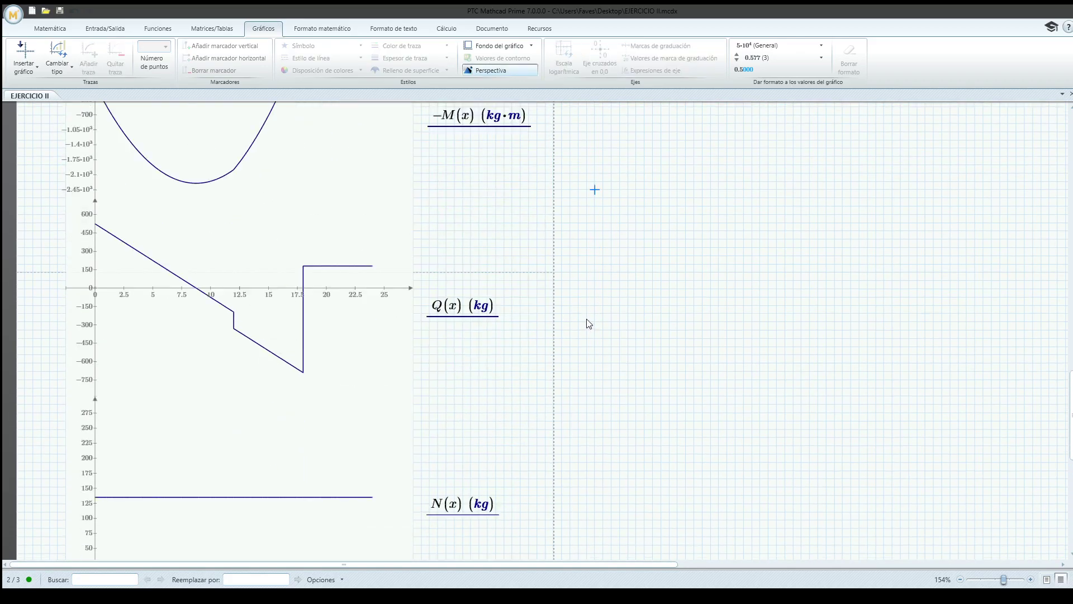
Format the -M(x) trace with a red colour and a thicker line.
scroll(590, 324, "up", 5)
left_click(249, 292)
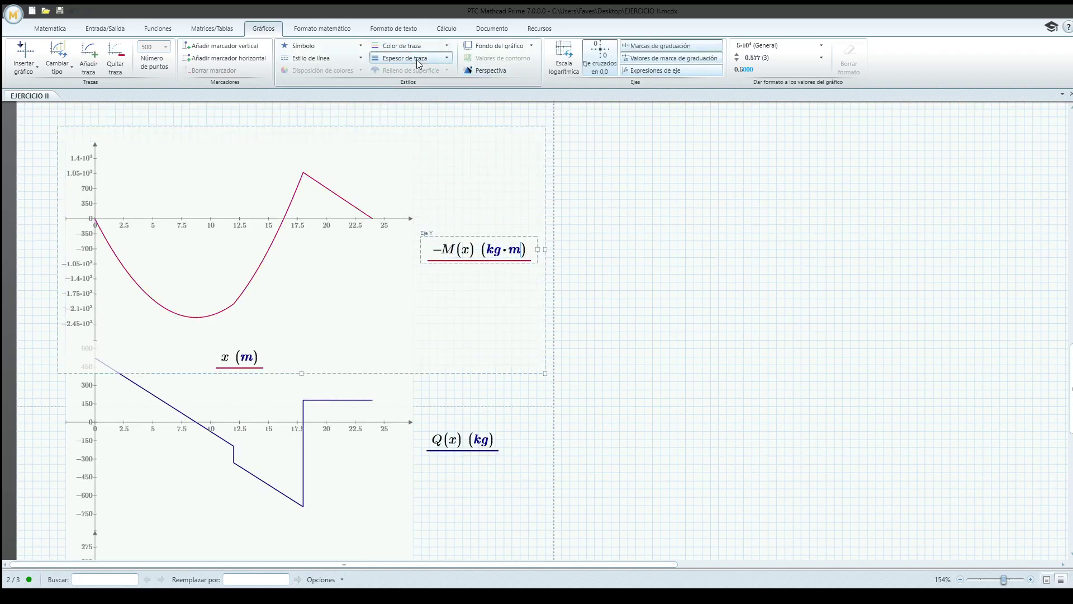
Increase the trace thickness of the Q(x) plot.
scroll(587, 275, "down", 6)
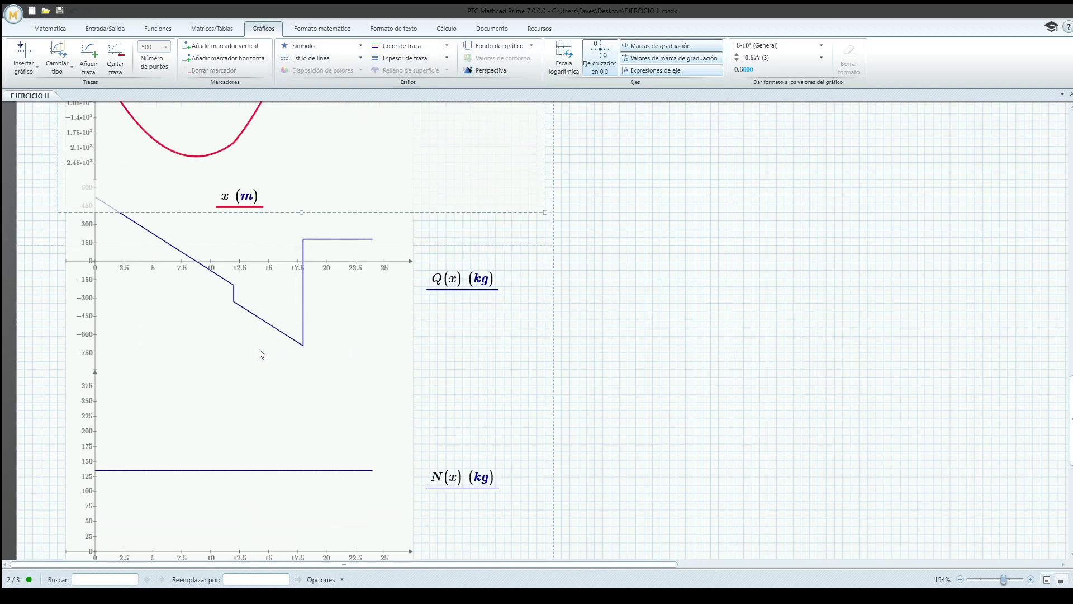
left_click(260, 349)
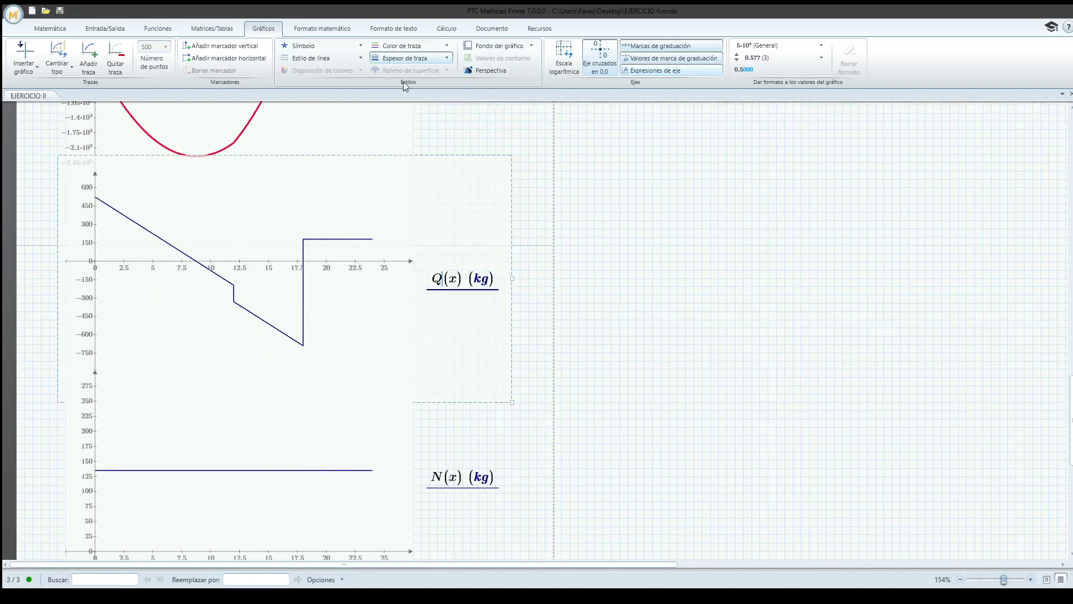
scroll(549, 252, "down", 6)
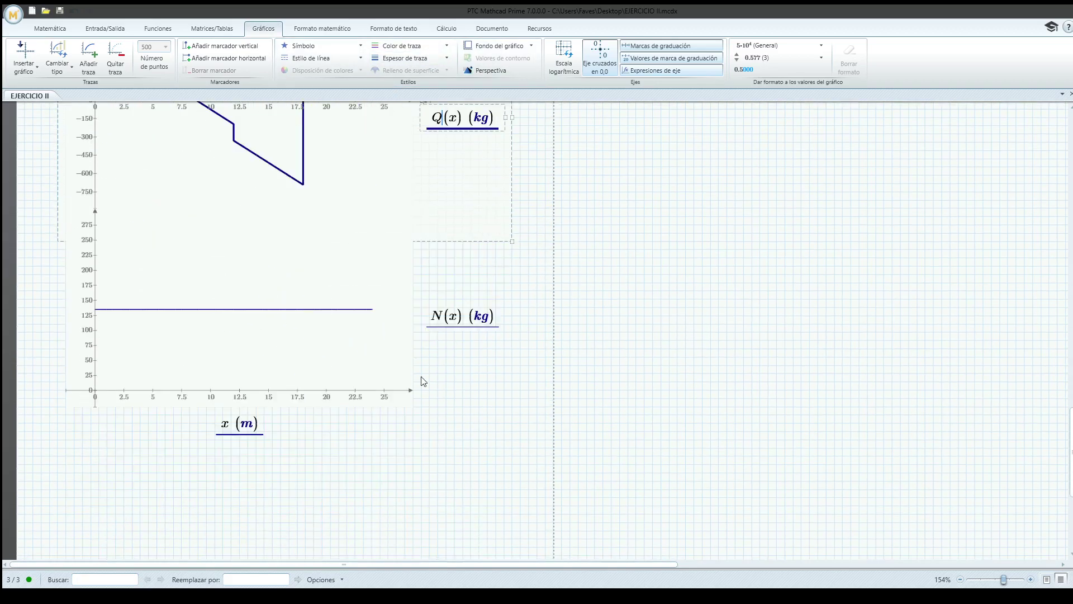
Format the N(x) trace with a brown colour and a thicker line.
left_click(314, 323)
left_click(405, 58)
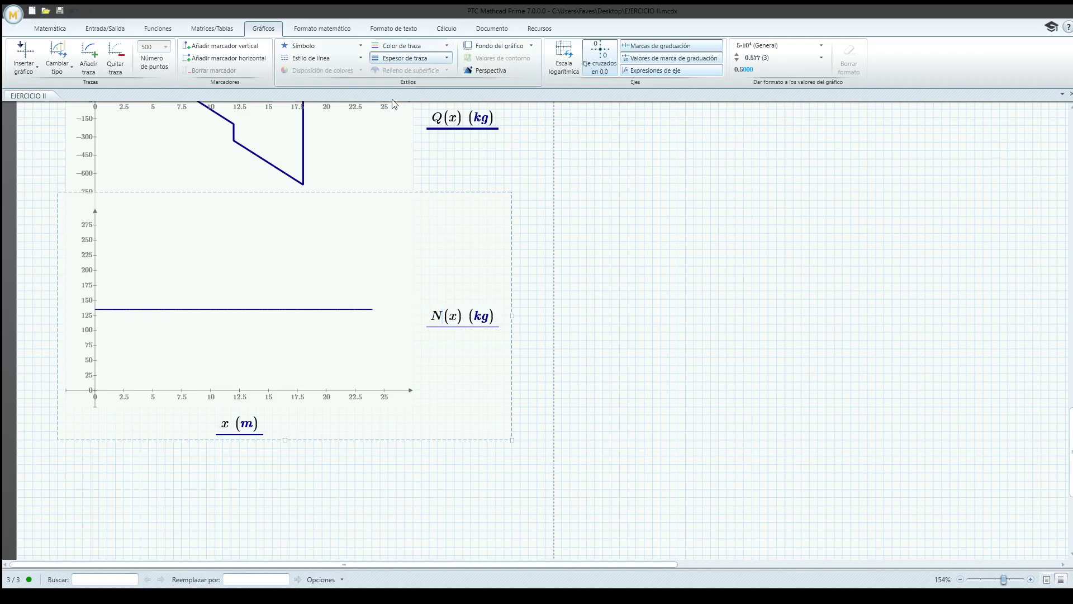
left_click(394, 103)
left_click(411, 47)
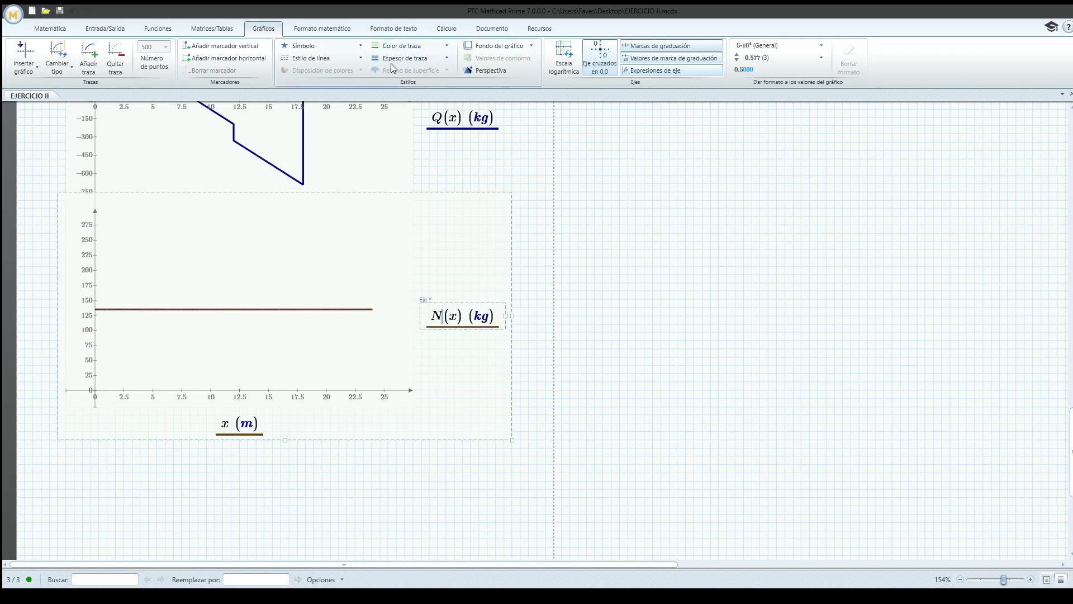
left_click(561, 332)
Append the term −P₂·sin(θ) to the end of the Q(x) definition.
scroll(391, 363, "up", 14)
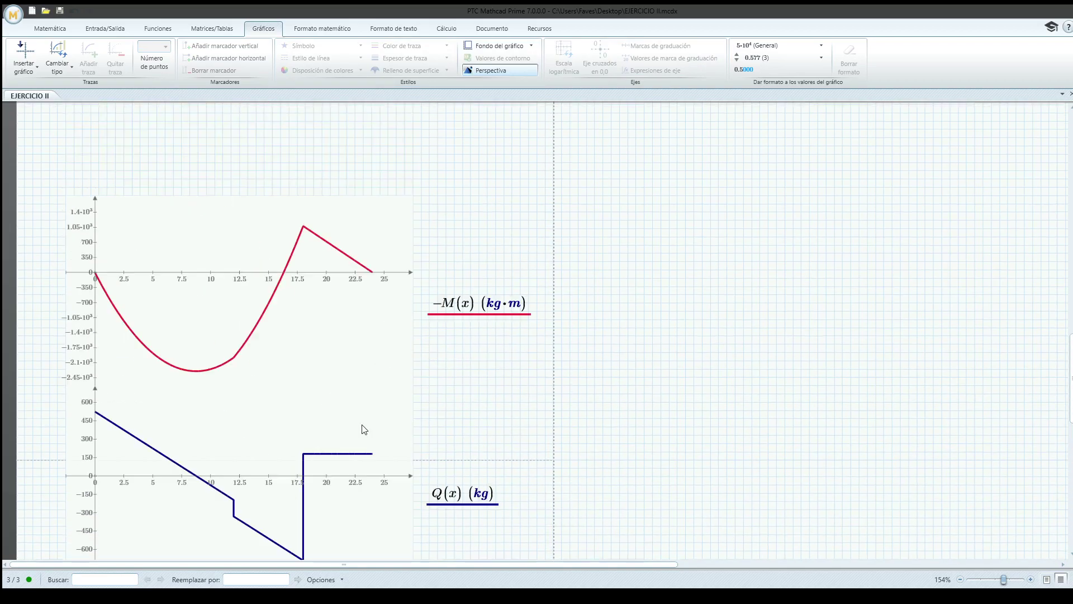
scroll(407, 311, "up", 20)
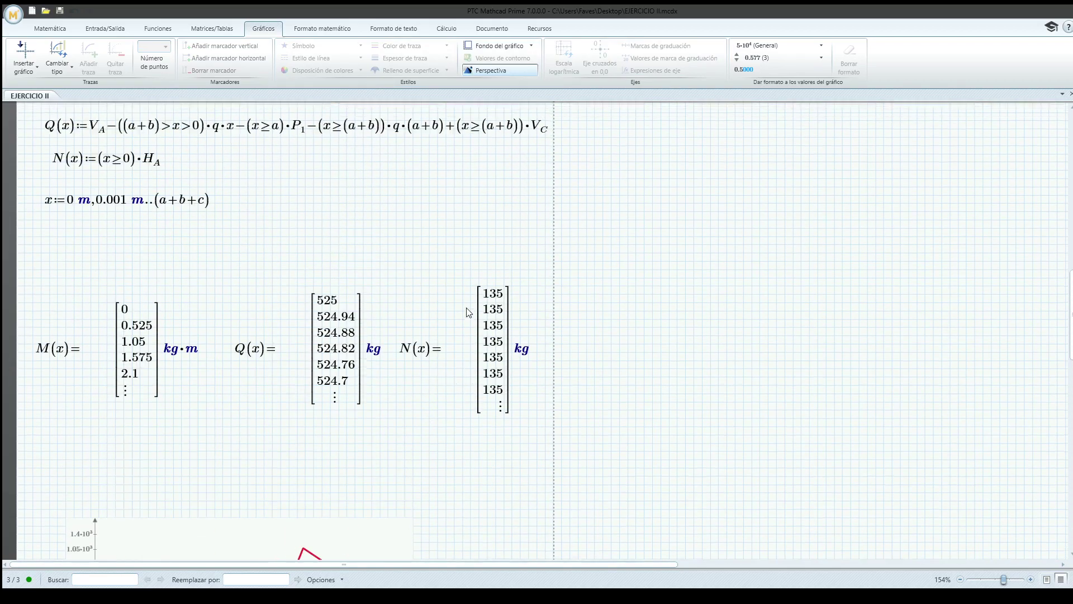
scroll(519, 294, "up", 6)
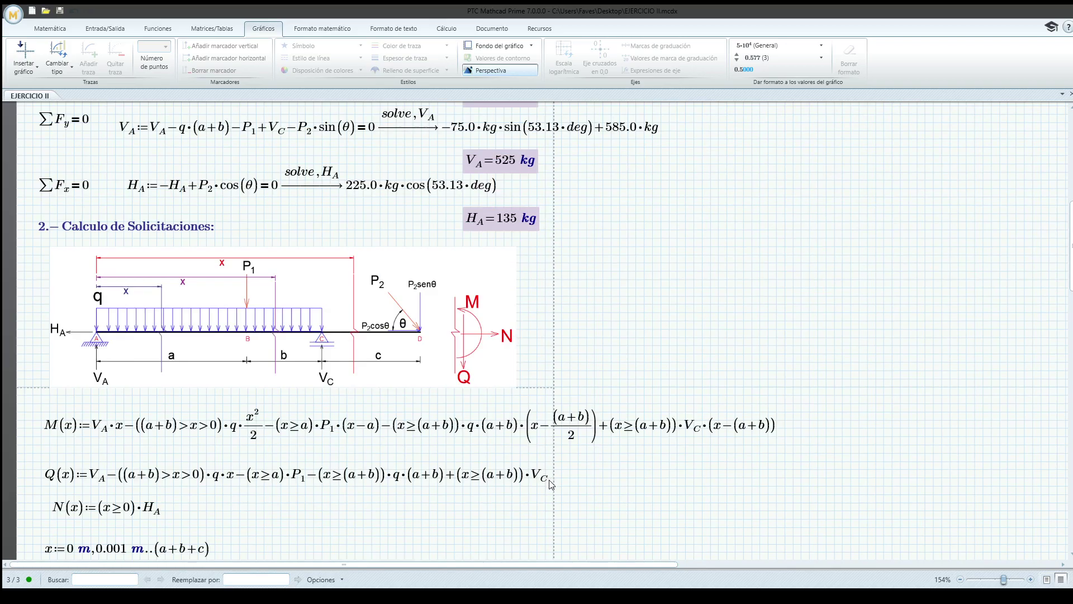
left_click(551, 484)
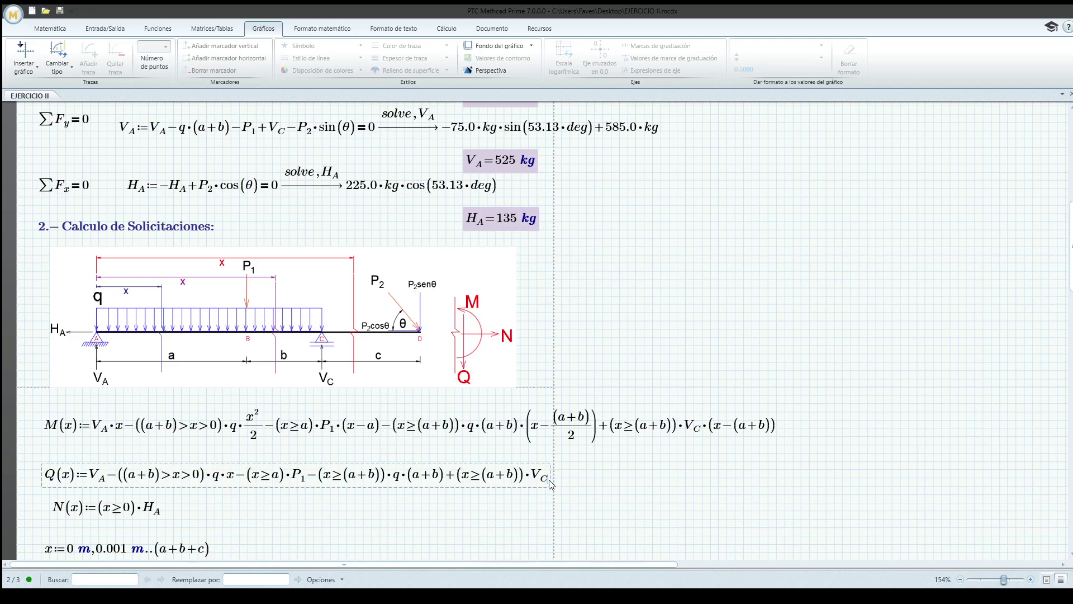
type("-")
type("P")
type("2*")
type("SE")
key("BackSpace")
key("BackSpace")
type("sin")
type("(q")
key("ctrl+g")
Multiply the P₂·sin(θ) term in Q(x) by the condition (x≥(a+b+c)).
key("Left")
key("Left")
key("Left")
type("*")
type("(")
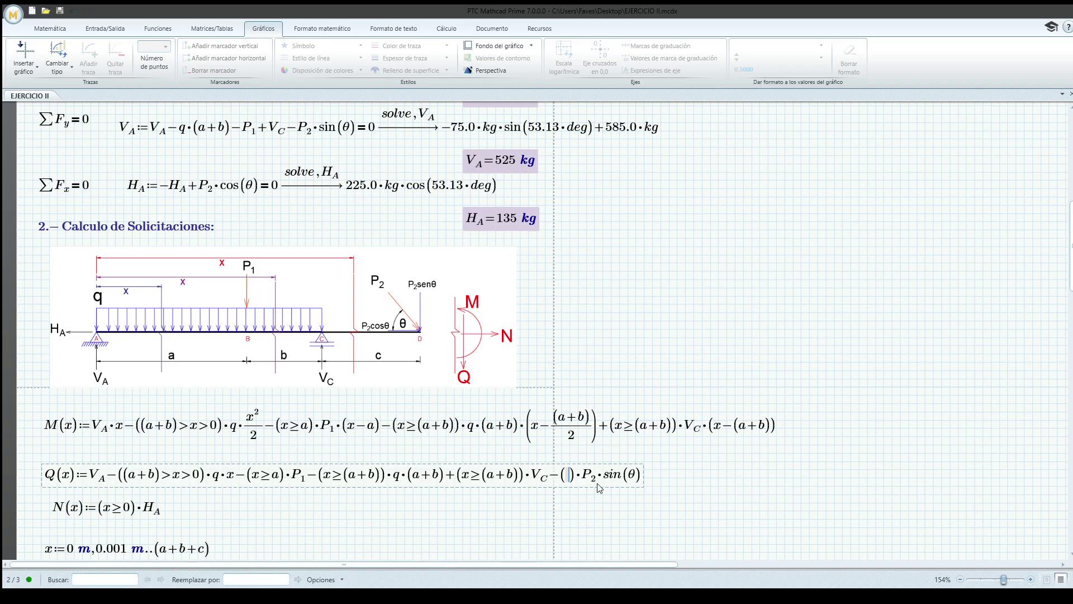
type("x")
left_click(61, 30)
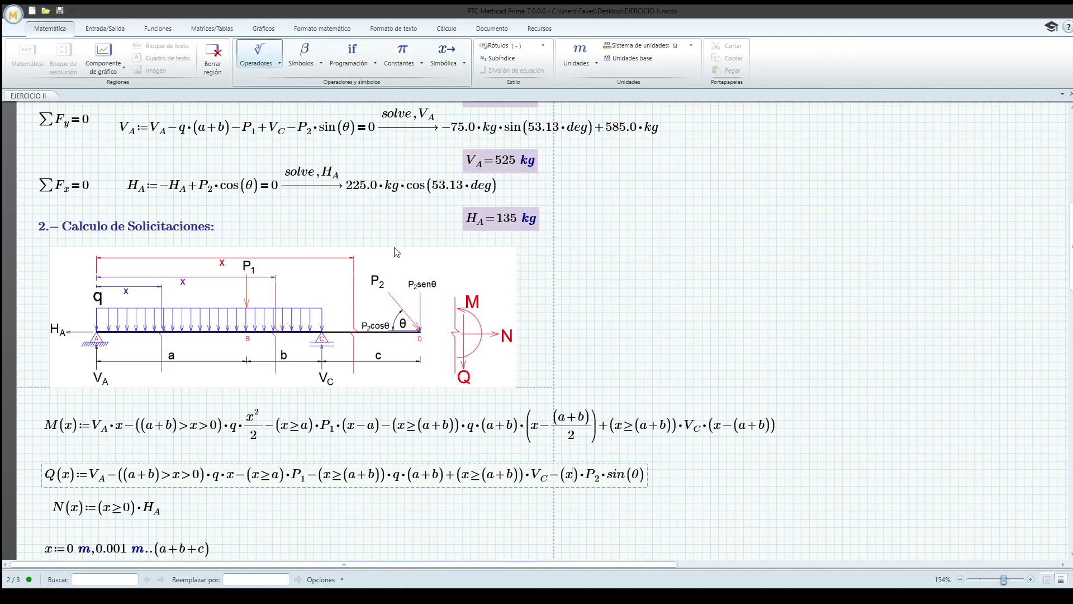
key("ctrl+0")
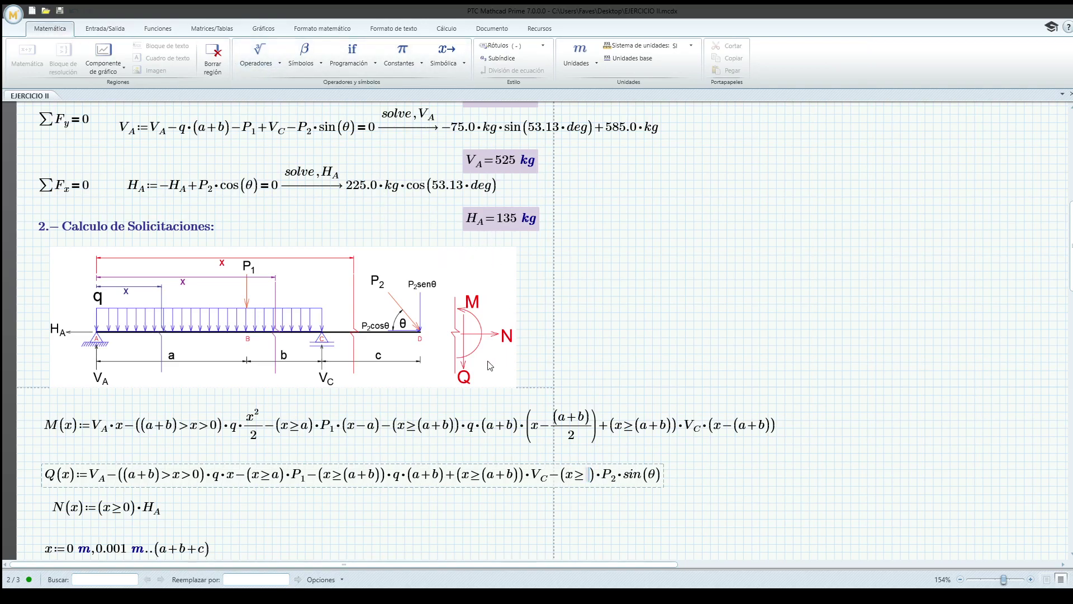
type("(a")
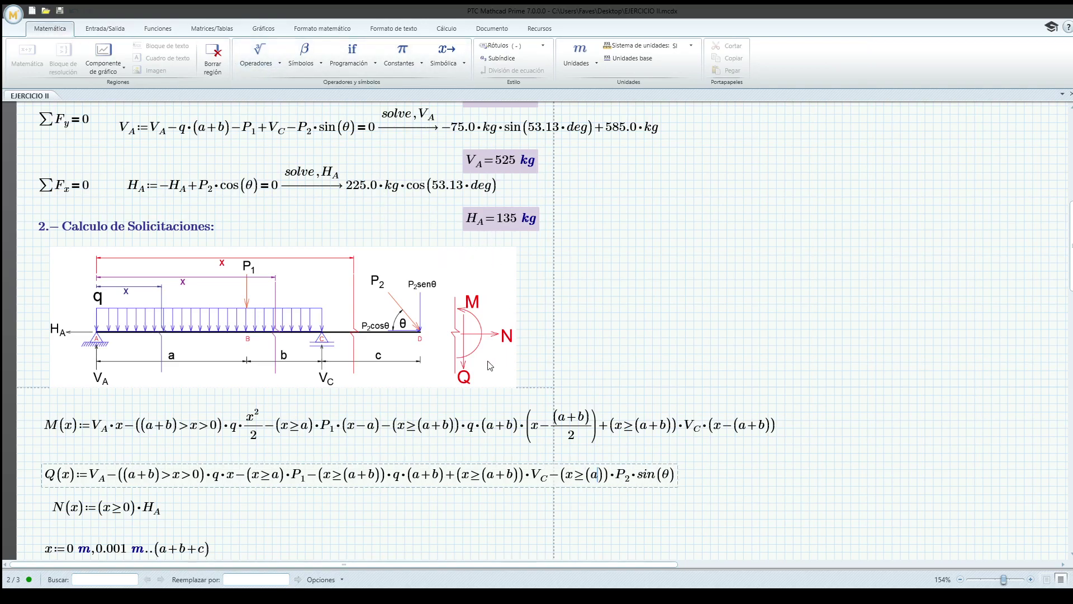
type("+b+c")
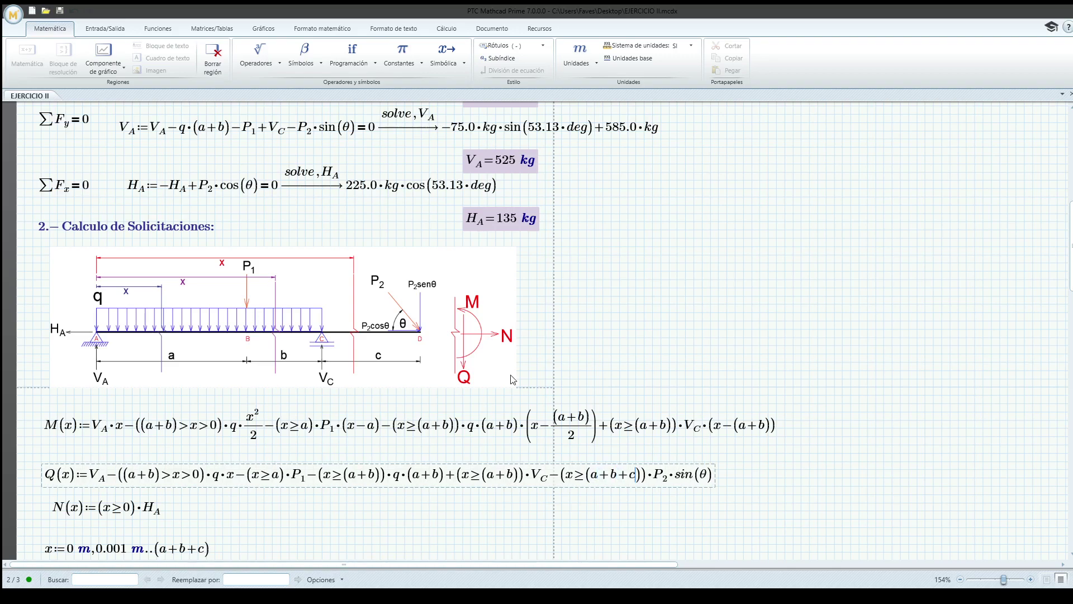
left_click(694, 520)
Check the Q(x) diagram's ends and append the term −V_A to the end of the Q(x) definition.
scroll(678, 472, "down", 7)
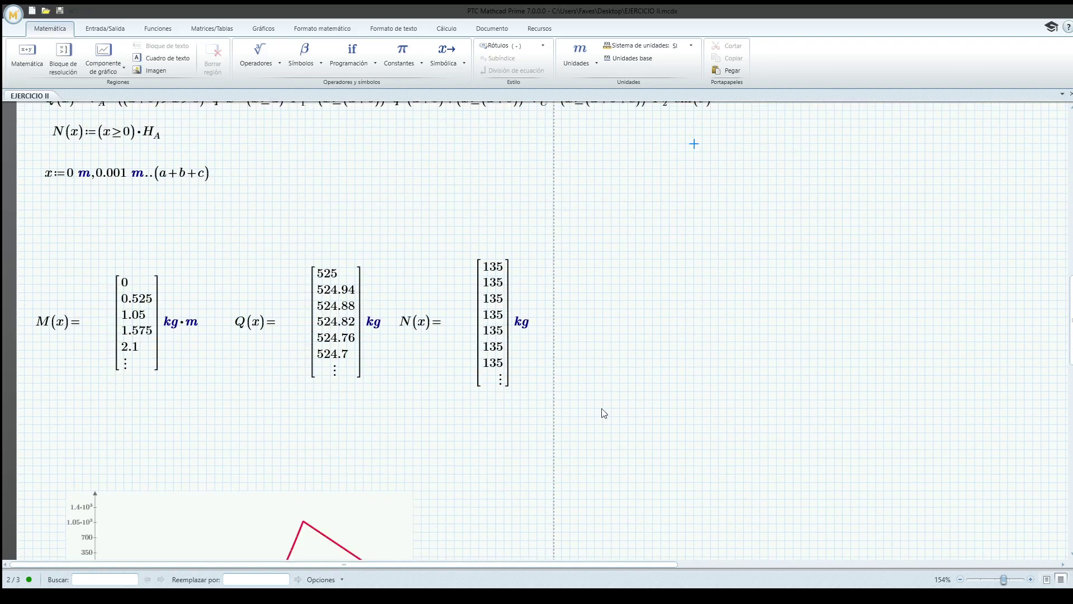
scroll(604, 413, "down", 6)
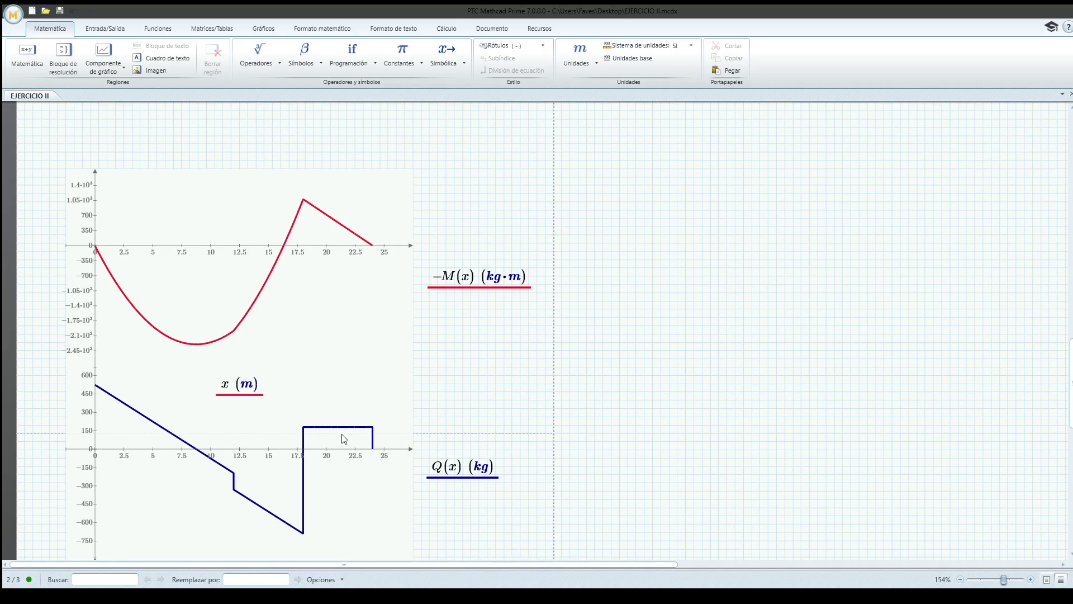
scroll(344, 439, "up", 10)
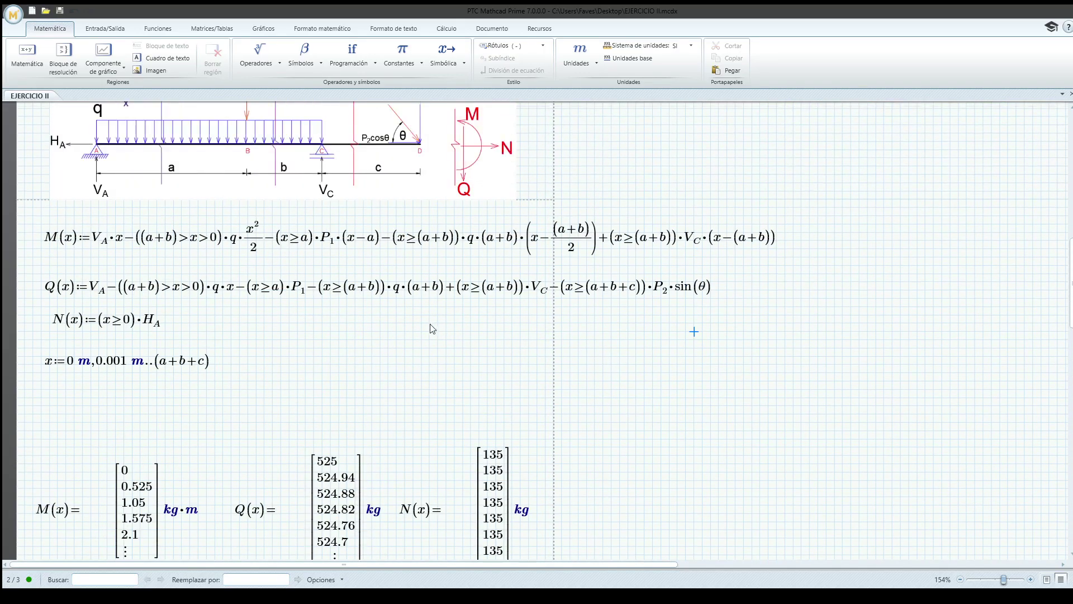
scroll(254, 371, "down", 12)
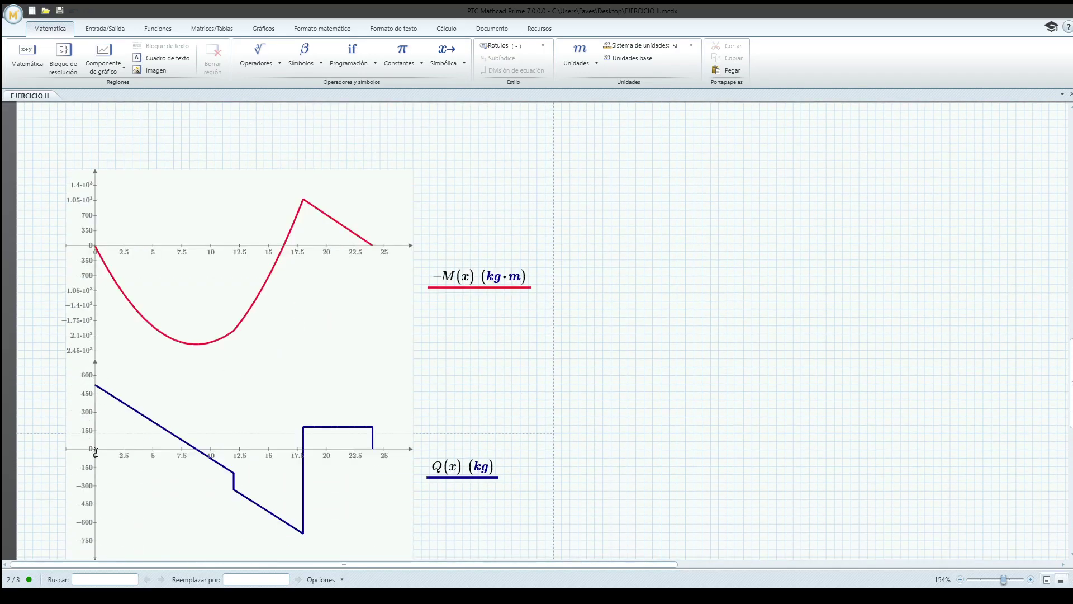
scroll(652, 319, "up", 3)
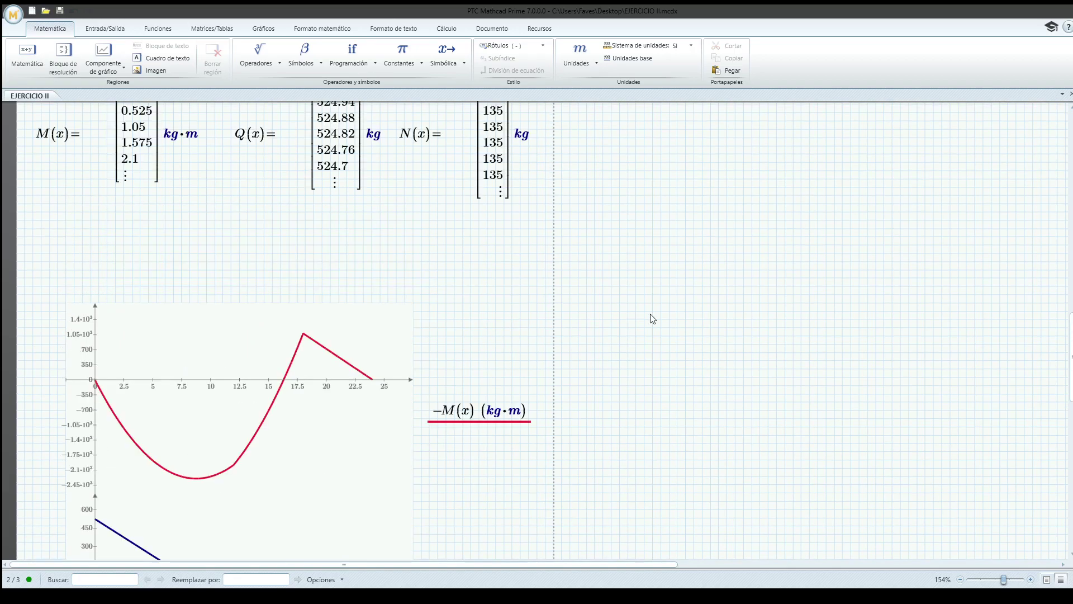
scroll(653, 318, "up", 8)
left_click(714, 295)
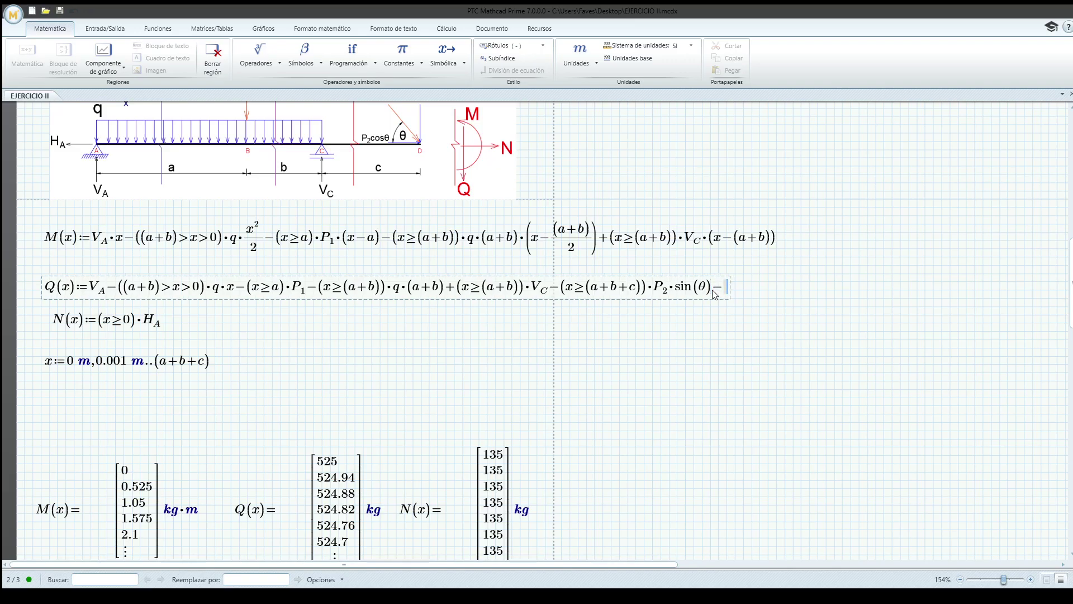
type("V.A")
Multiply the final V_A term in Q(x) by the condition (x=0), using the comparison equals operator.
key("Left")
type("*")
type("(")
type("X")
key("BackSpace")
type("x")
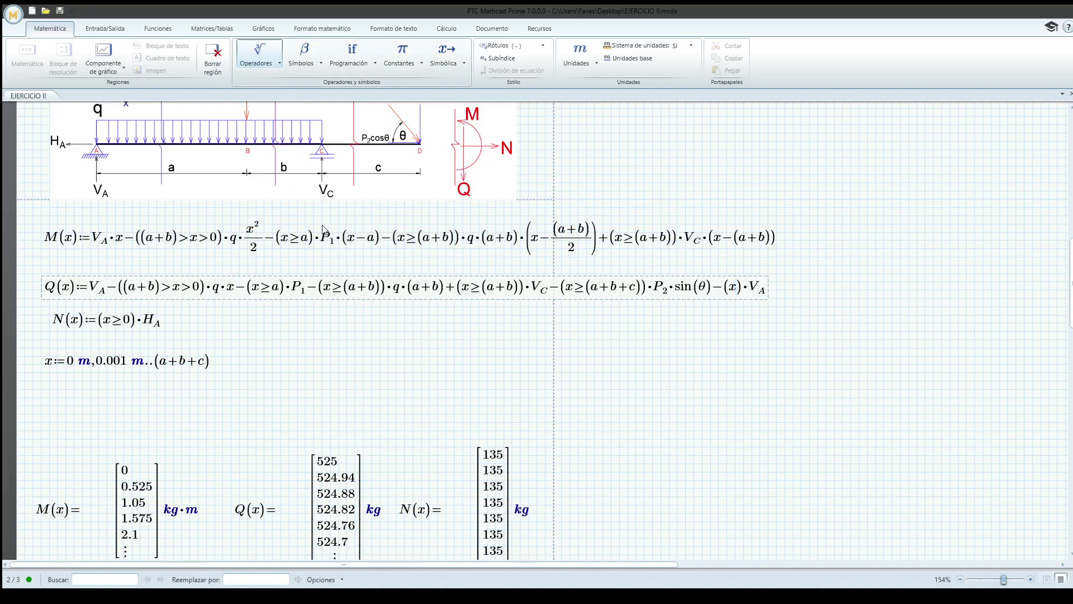
key("ctrl+equal")
type("0")
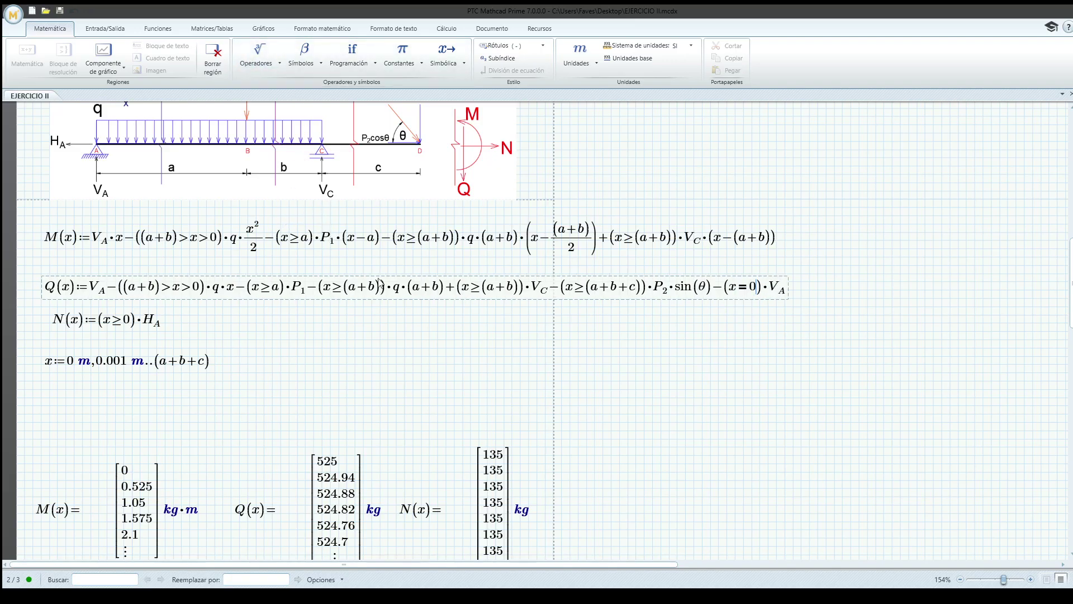
left_click(638, 367)
Copy the beam load diagram from below the data section and place the copy above the −M(x) plot.
scroll(641, 335, "down", 5)
scroll(643, 319, "down", 7)
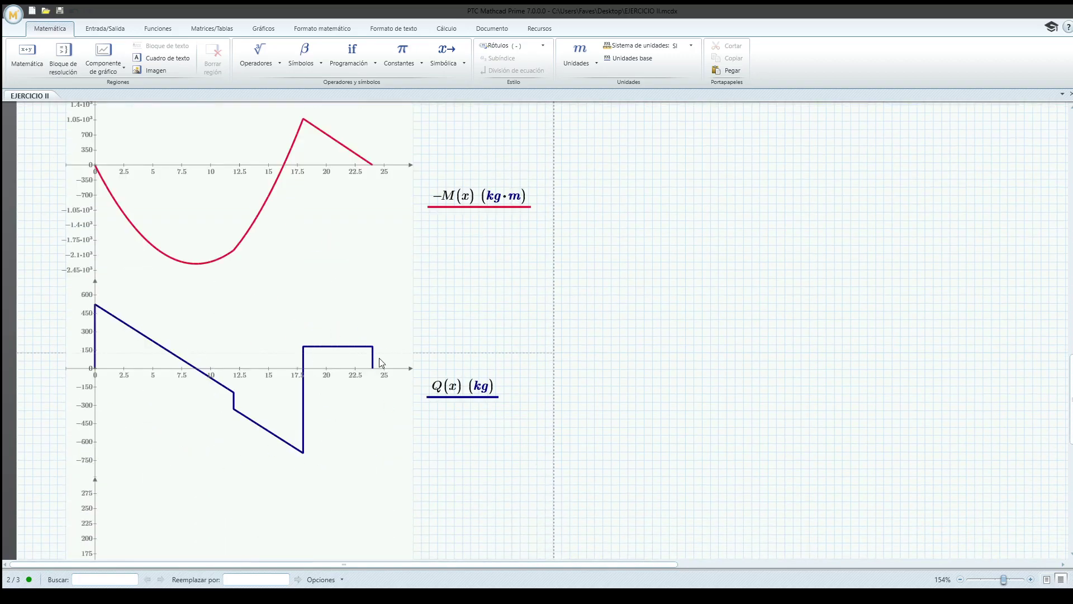
scroll(355, 334, "down", 4)
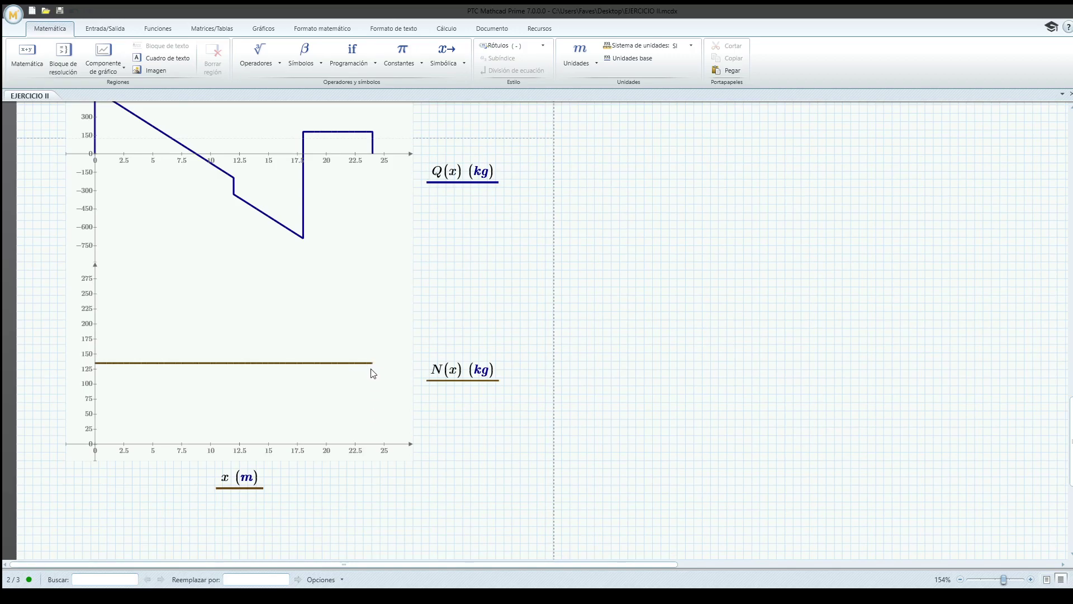
scroll(403, 387, "up", 2)
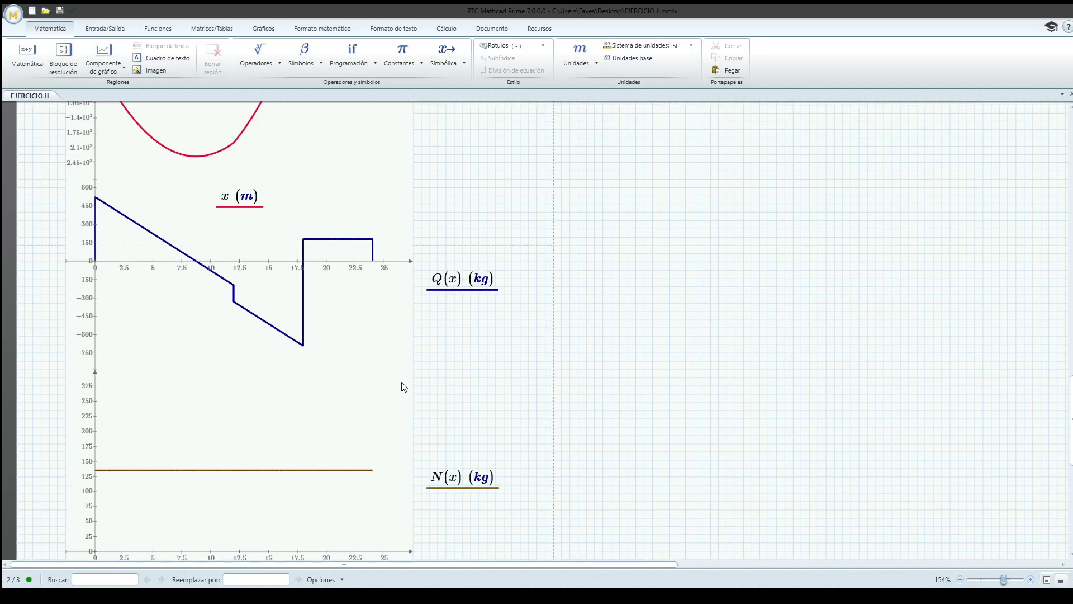
scroll(384, 408, "down", 3)
scroll(388, 408, "up", 10)
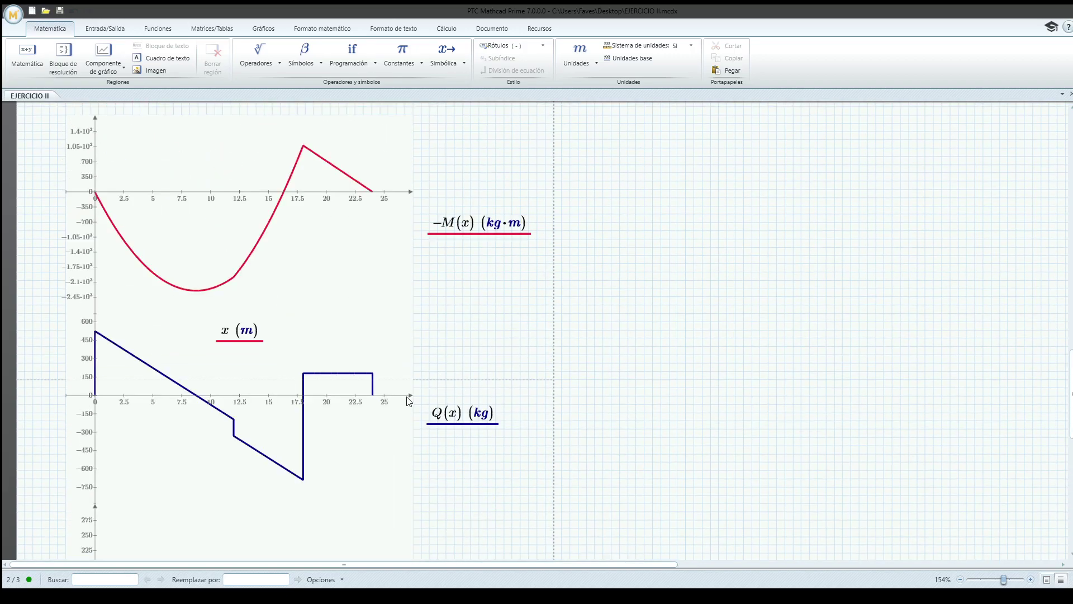
scroll(418, 397, "up", 20)
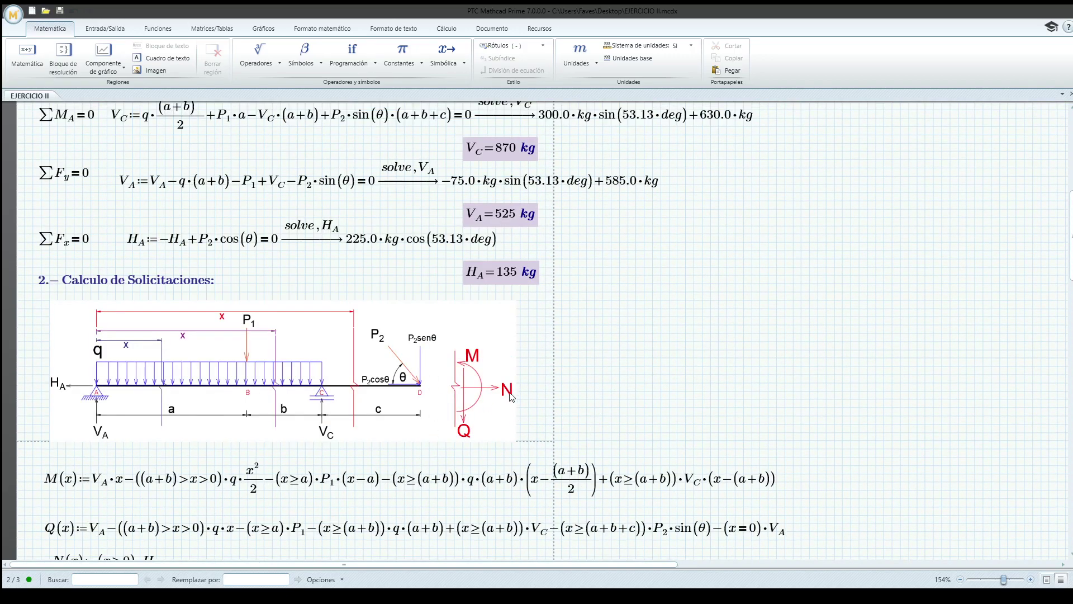
left_click(464, 367)
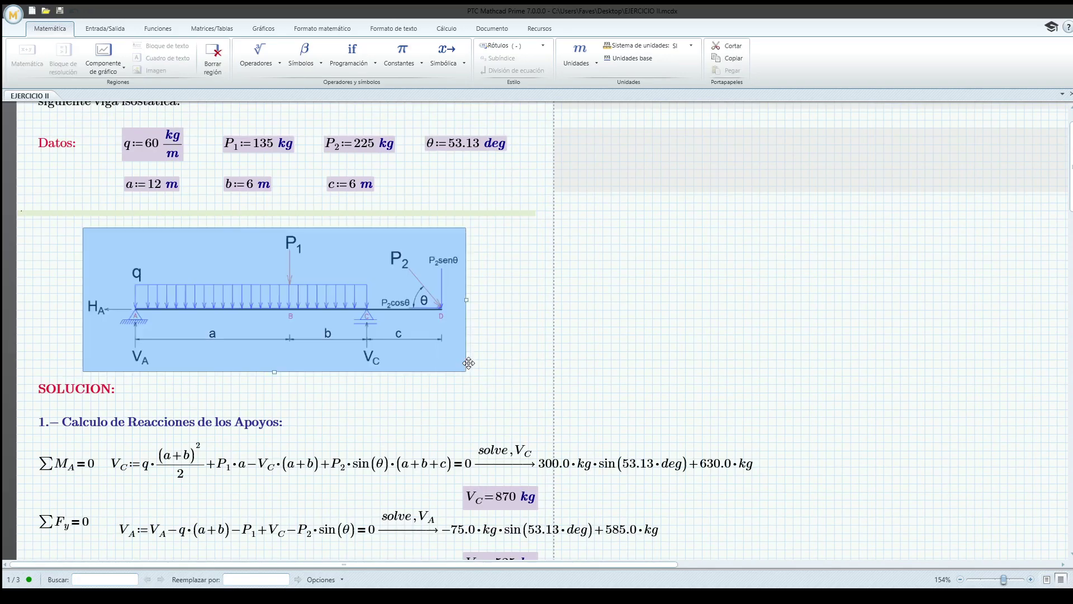
scroll(476, 370, "down", 15)
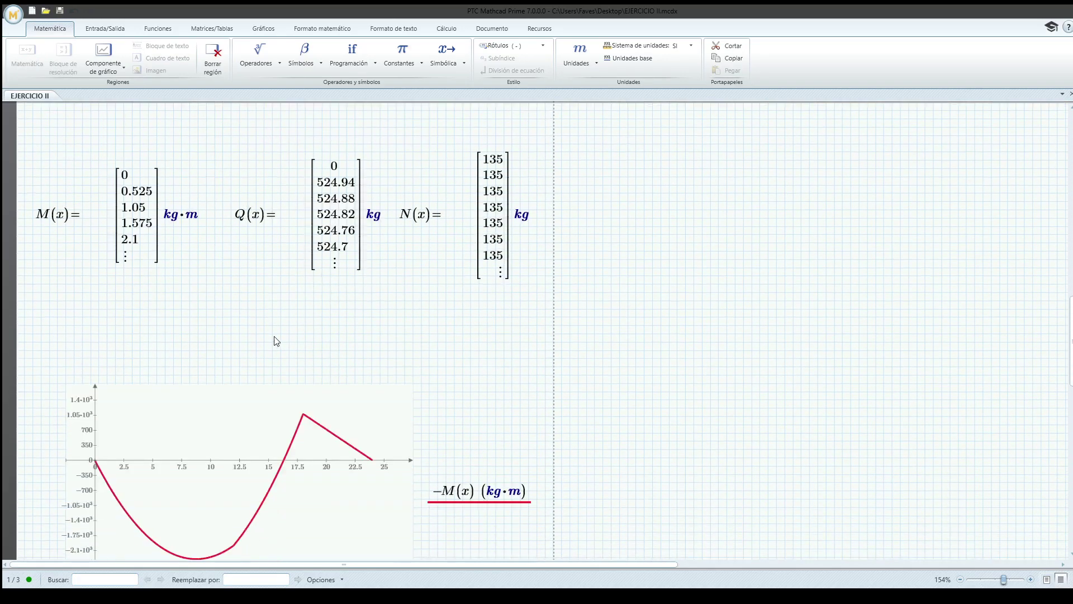
left_click(89, 230)
key("ctrl+v")
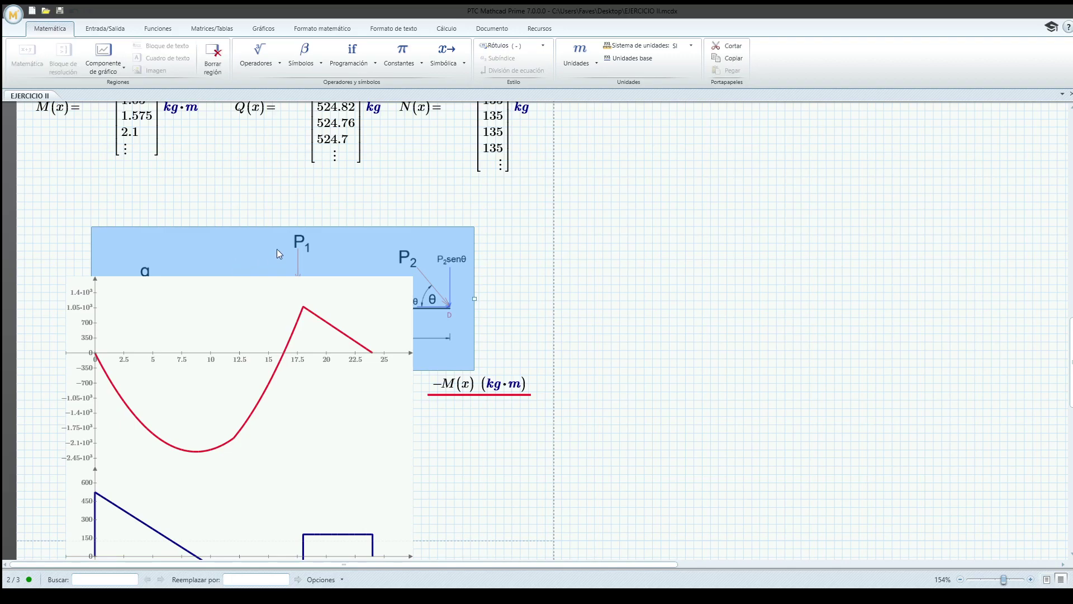
left_click_drag(360, 219, 334, 137)
Move the N(x) plot and the Q(x) plot down to make room for the plot above them.
scroll(467, 341, "down", 10)
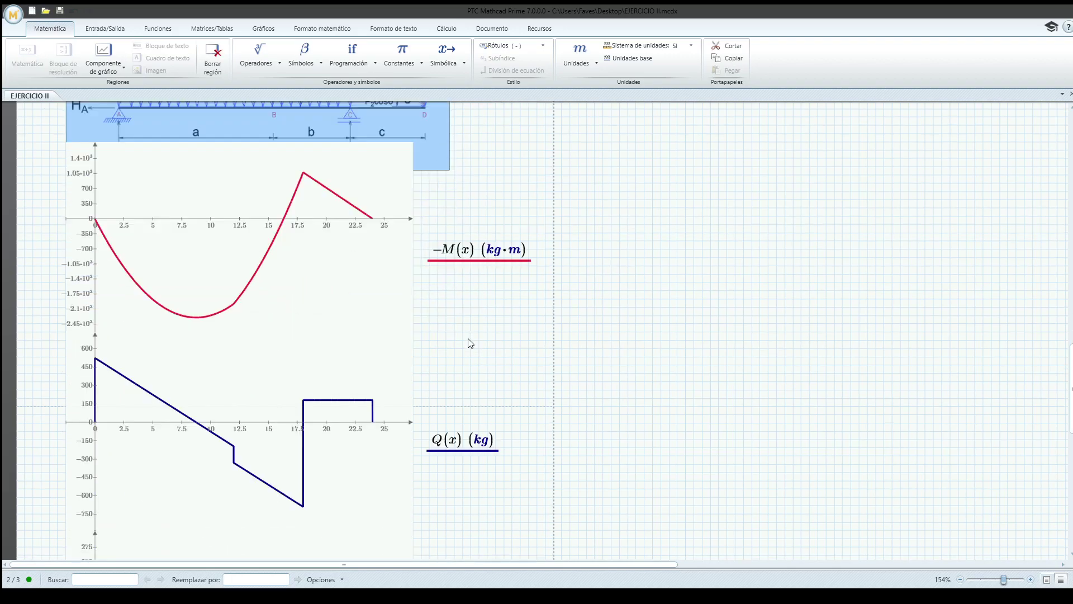
scroll(402, 398, "down", 5)
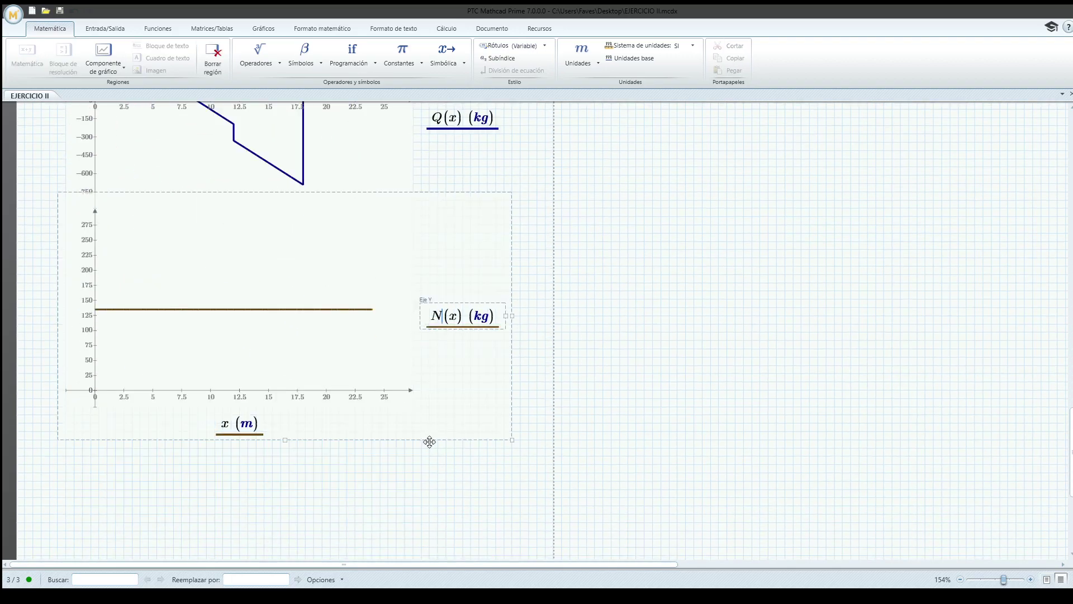
left_click(430, 441)
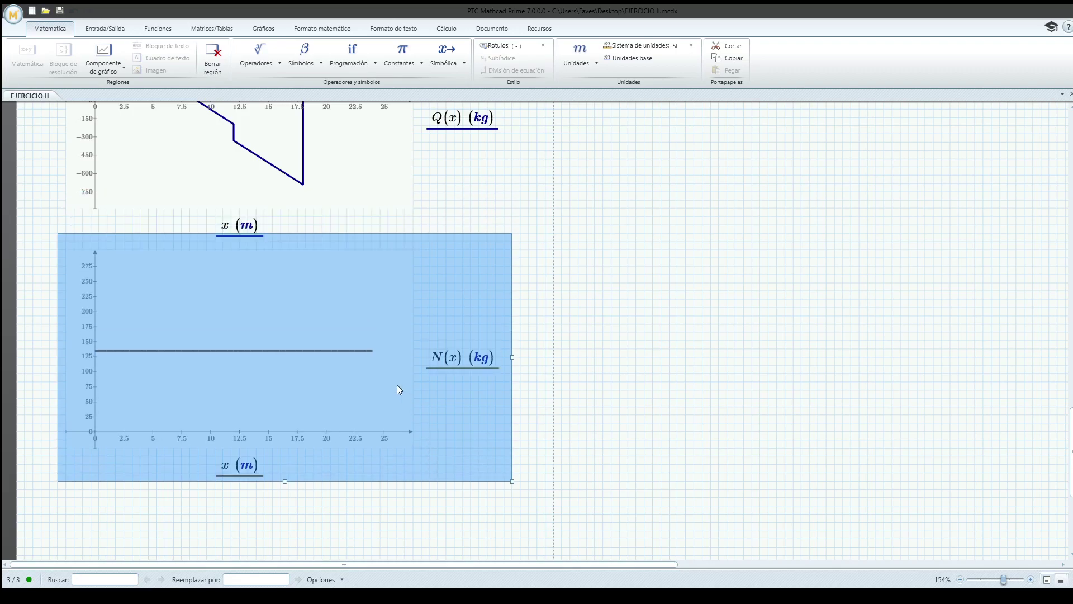
scroll(358, 291, "up", 2)
left_click(397, 296)
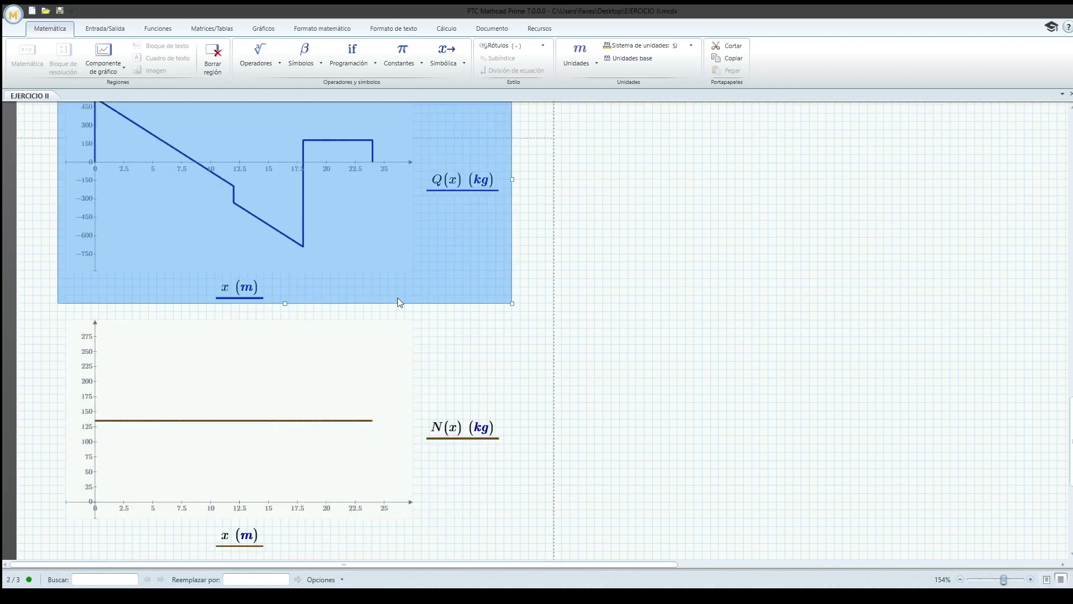
scroll(399, 299, "up", 2)
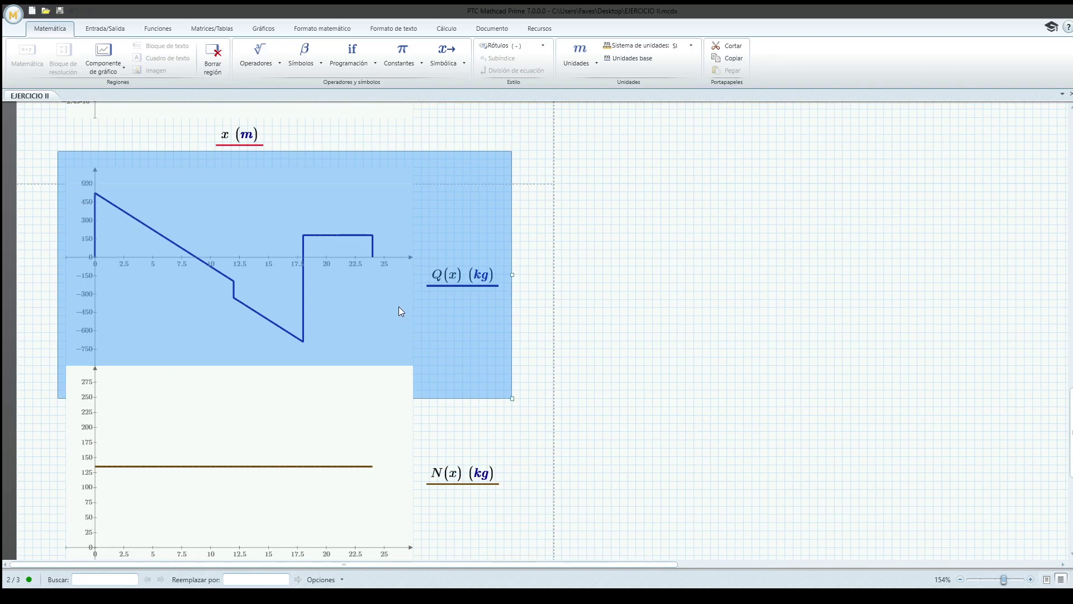
Move the −M(x) plot down so it clears the copied beam diagram and sits directly above the Q(x) plot.
scroll(401, 311, "up", 3)
scroll(399, 307, "up", 3)
left_click(403, 354)
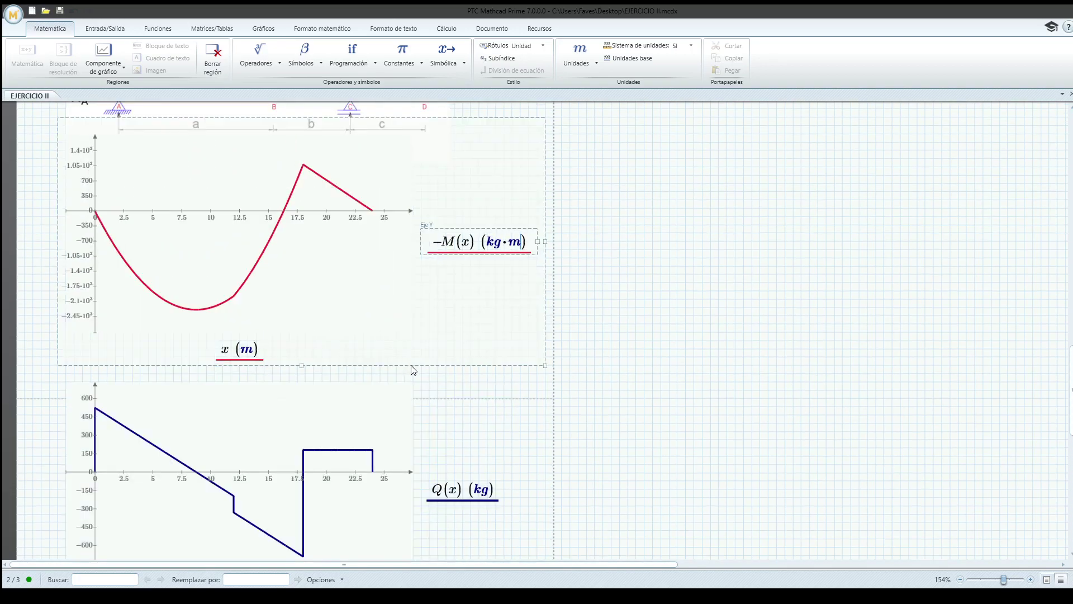
left_click(414, 369)
key("Down")
key("Down")
key("Down")
key("Down")
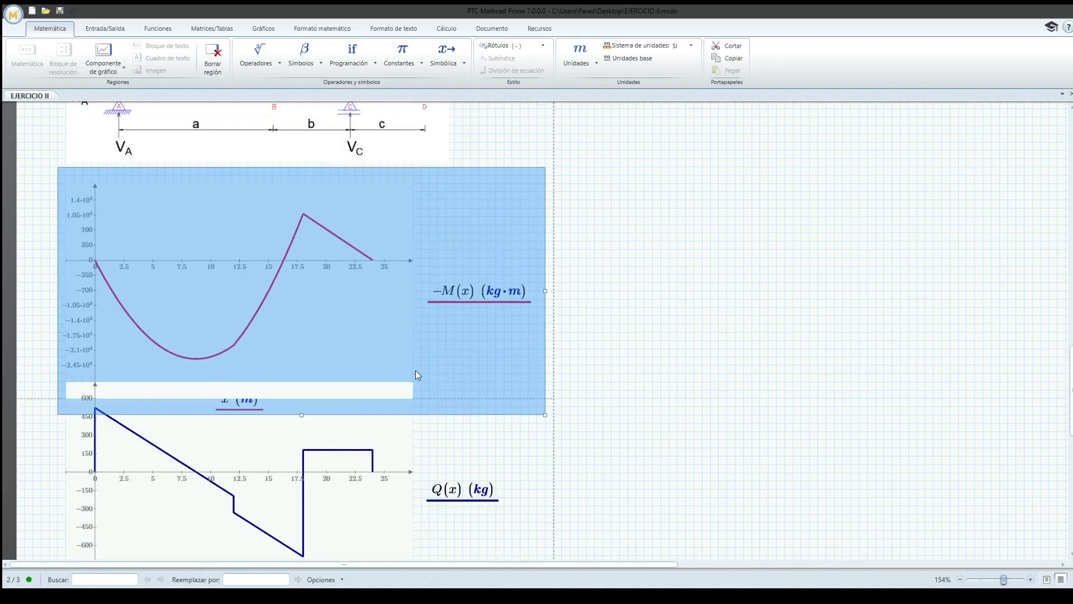
left_click(587, 390)
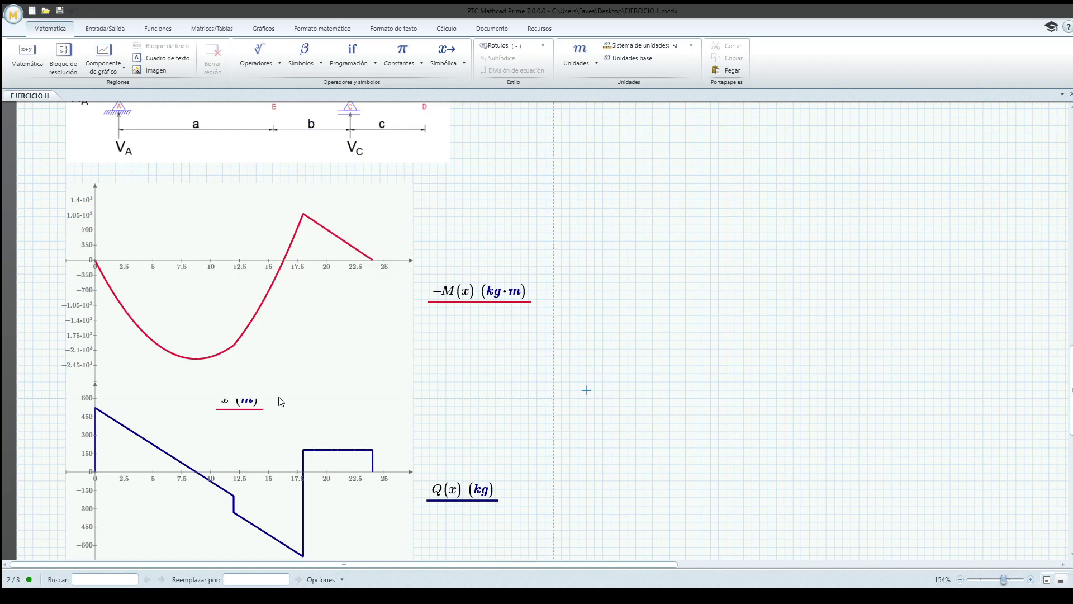
Set the math font size of the −M(x), Q(x) and N(x) plots to 5, changing all three together.
scroll(280, 402, "down", 5)
left_click_drag(603, 130, 254, 553)
left_click(322, 29)
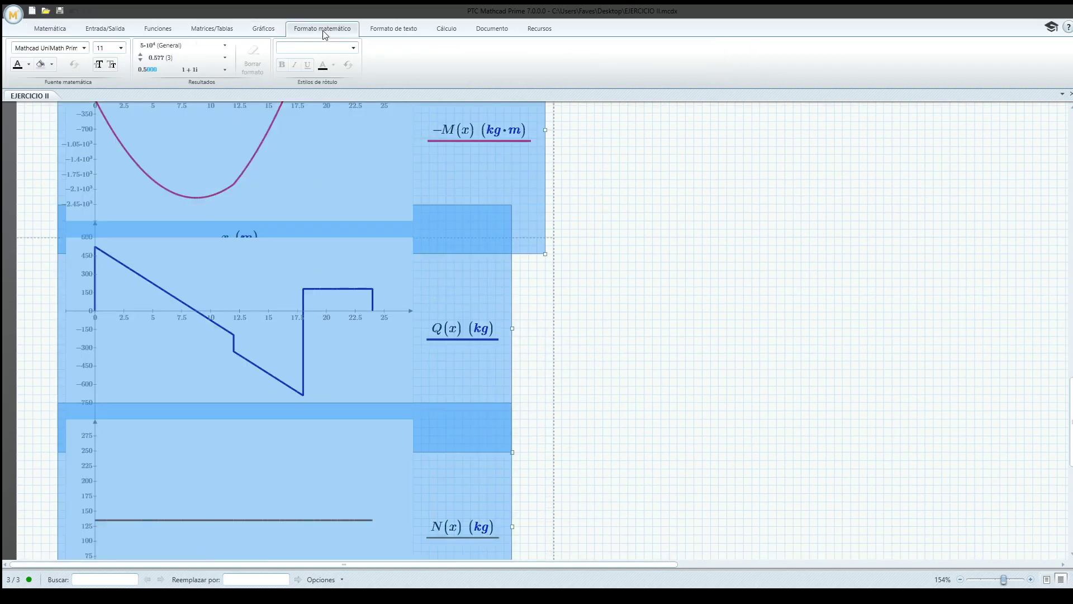
left_click(107, 49)
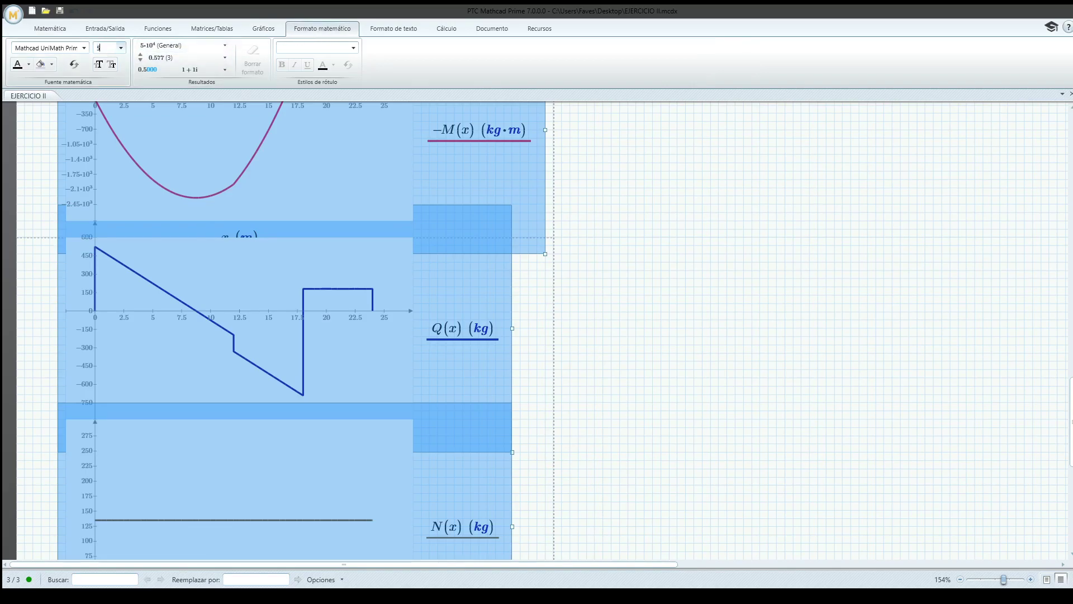
type("5")
key("Return")
left_click(660, 335)
scroll(380, 302, "up", 3)
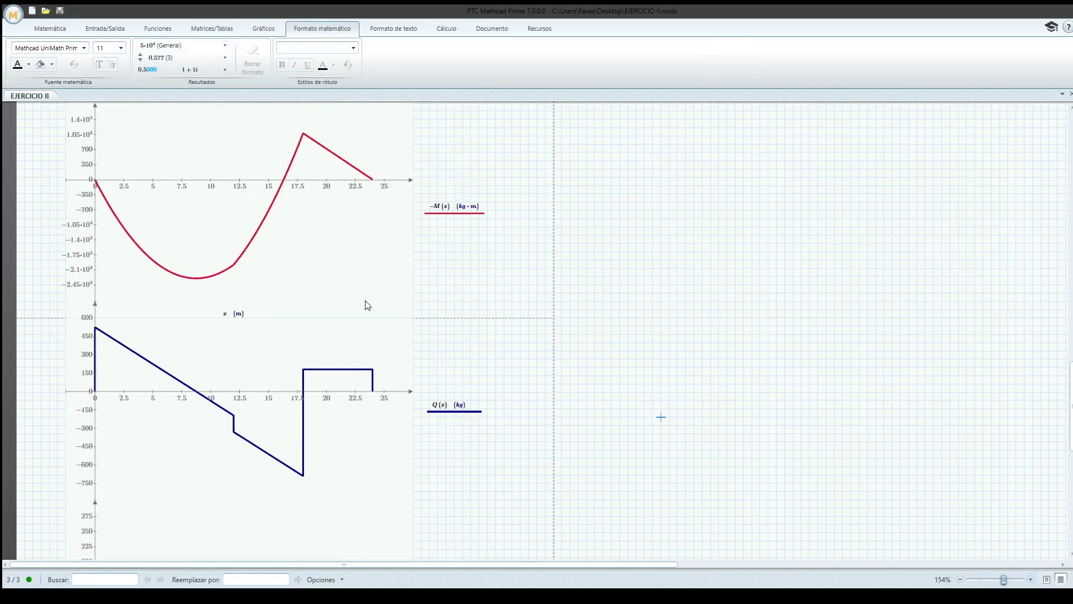
Shift the copied beam diagram left above the −M(x) plot and reduce its size toward the plot's beam span.
scroll(372, 302, "down", 3)
scroll(376, 299, "up", 6)
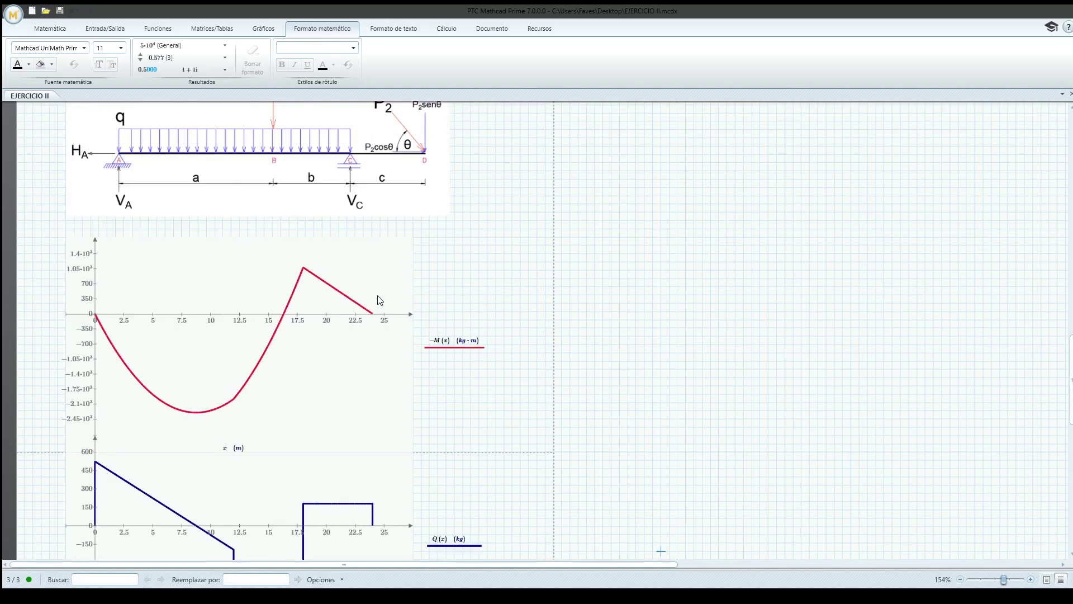
left_click(389, 243)
left_click_drag(389, 243, 364, 245)
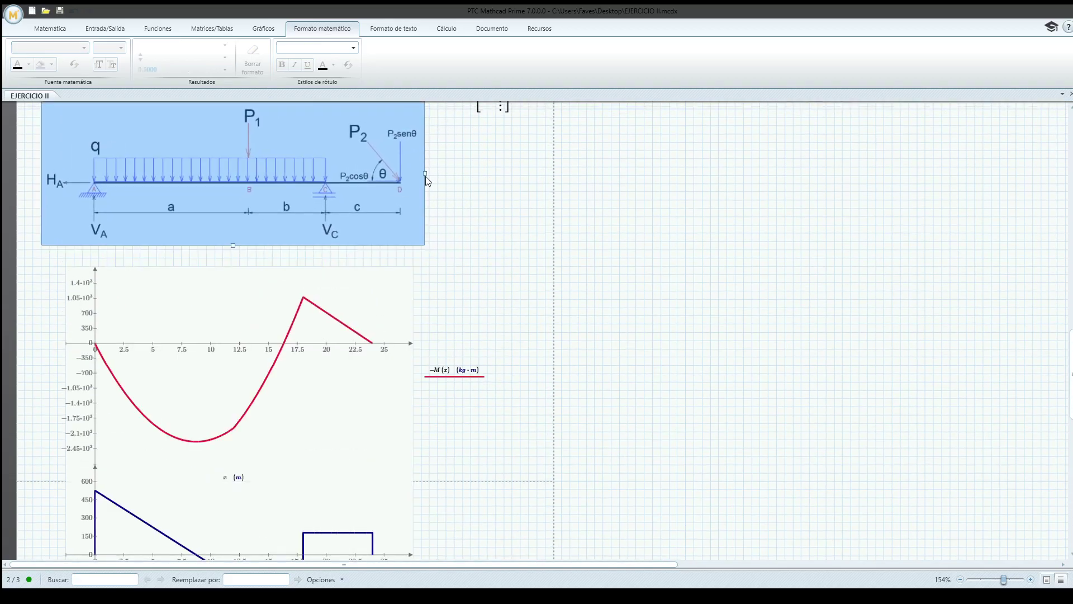
left_click_drag(424, 177, 398, 177)
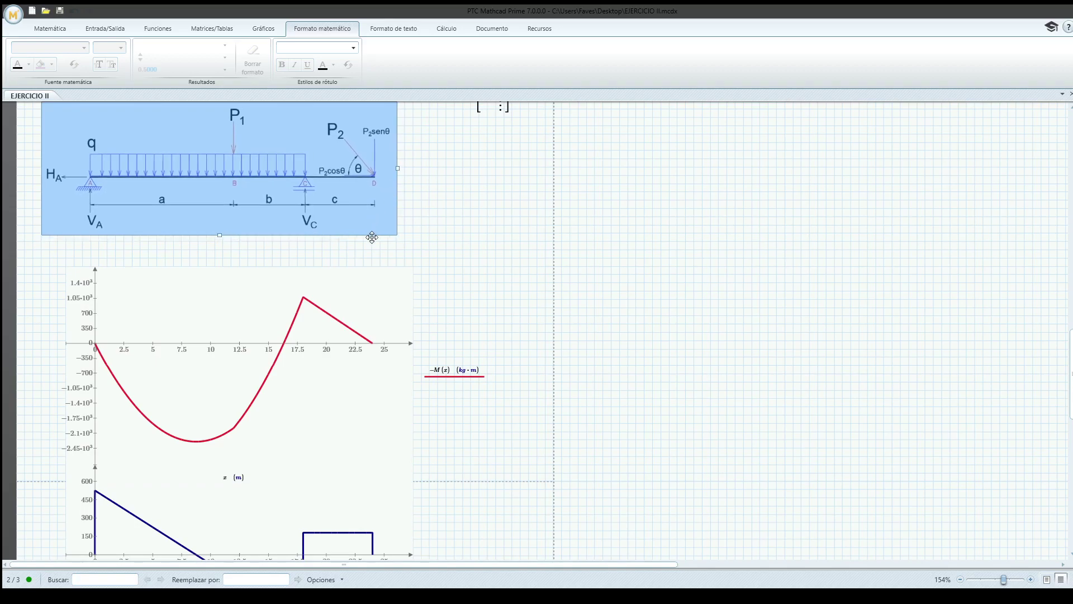
Place the copied beam diagram directly above the −M(x) plot and shrink it slightly so its supports align with the curve.
key("Down")
key("Down")
key("Down")
key("Down")
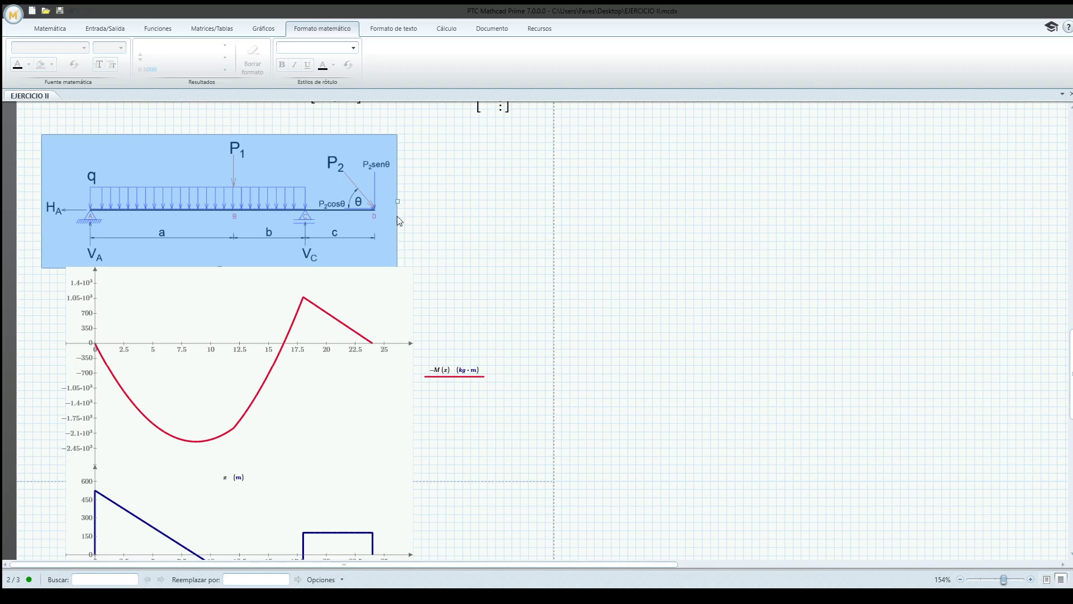
key("Right")
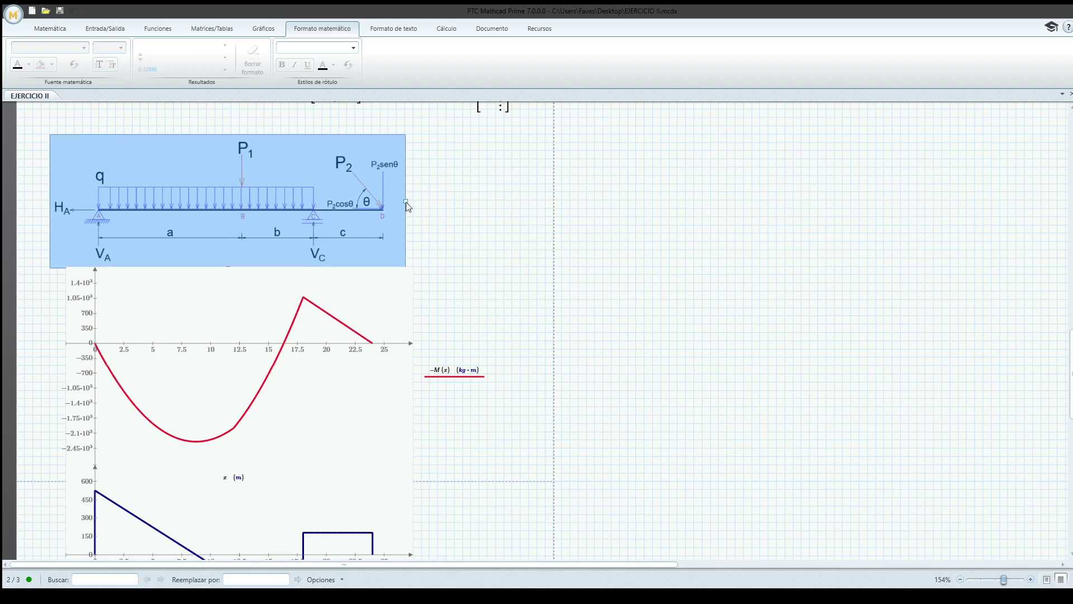
left_click_drag(406, 202, 394, 201)
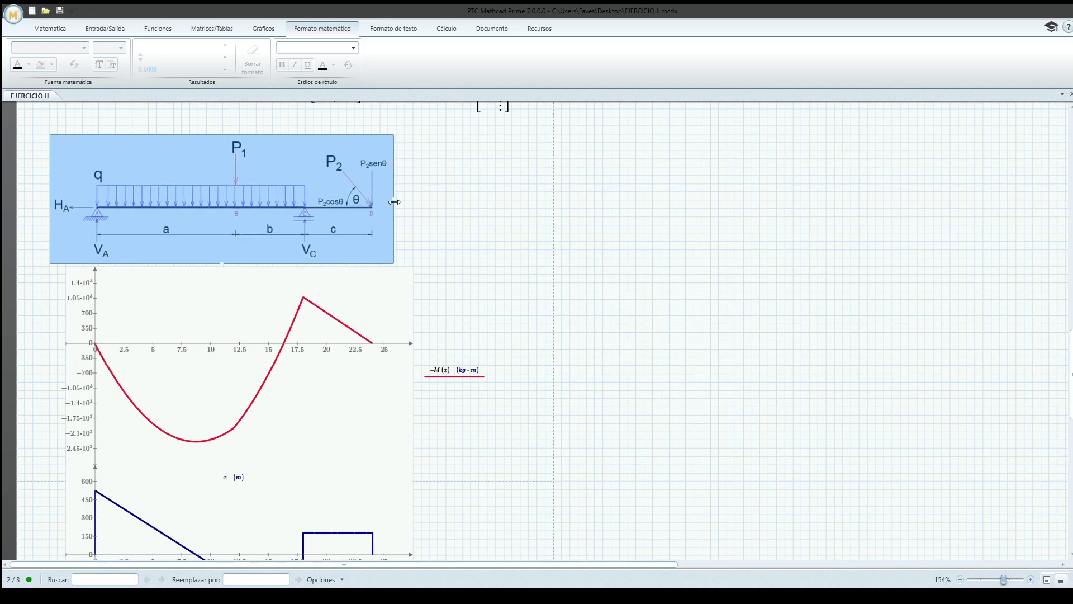
left_click(422, 225)
scroll(398, 280, "down", 4)
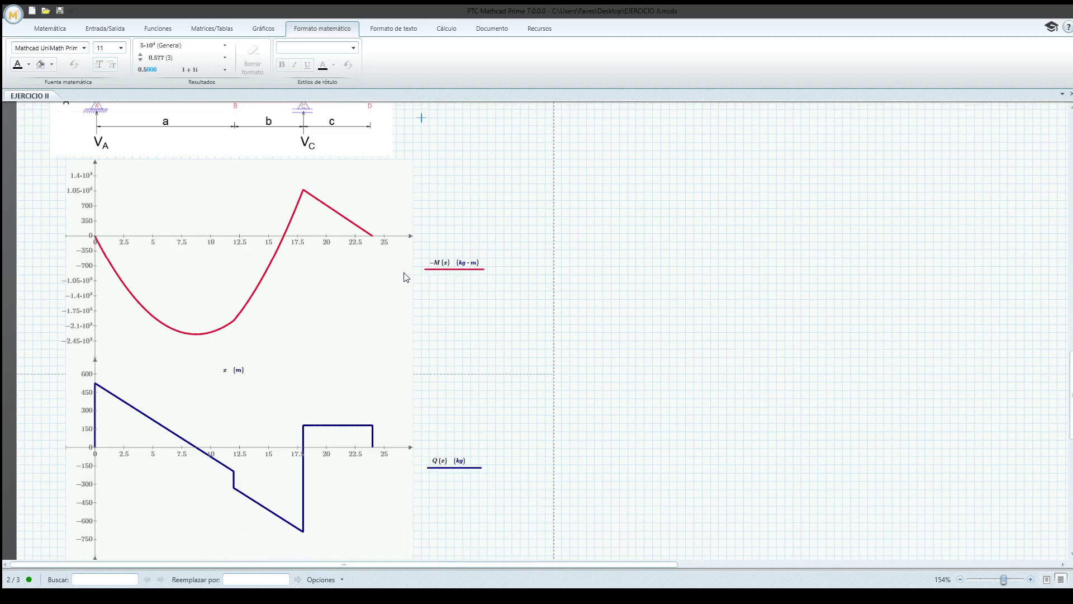
In the data section, set length a to 20 m and the distributed load q to 600 kg/m.
scroll(406, 277, "down", 4)
scroll(409, 277, "up", 20)
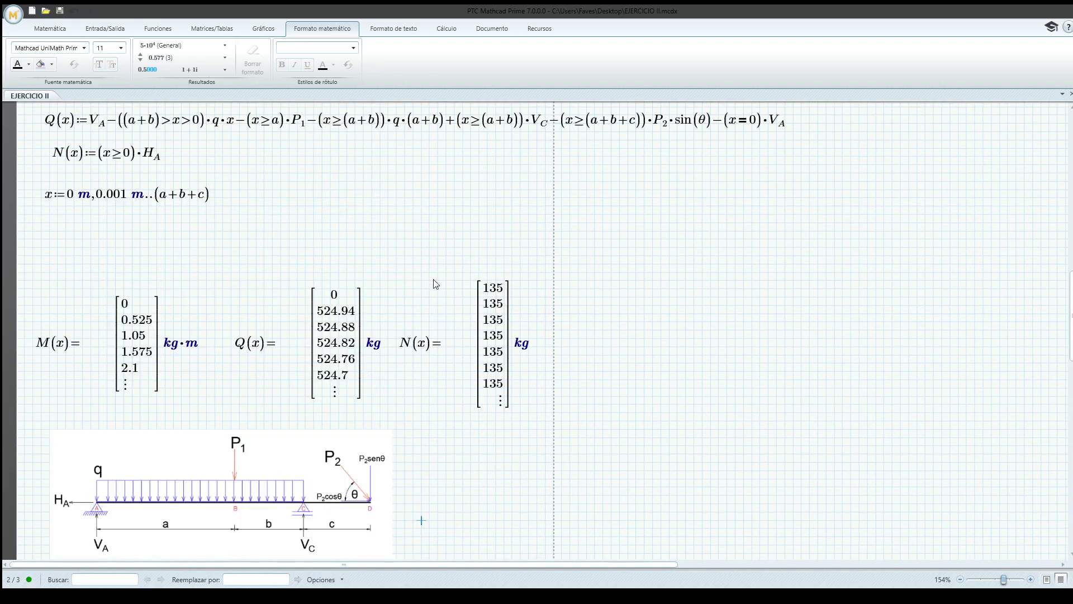
scroll(432, 285, "up", 3)
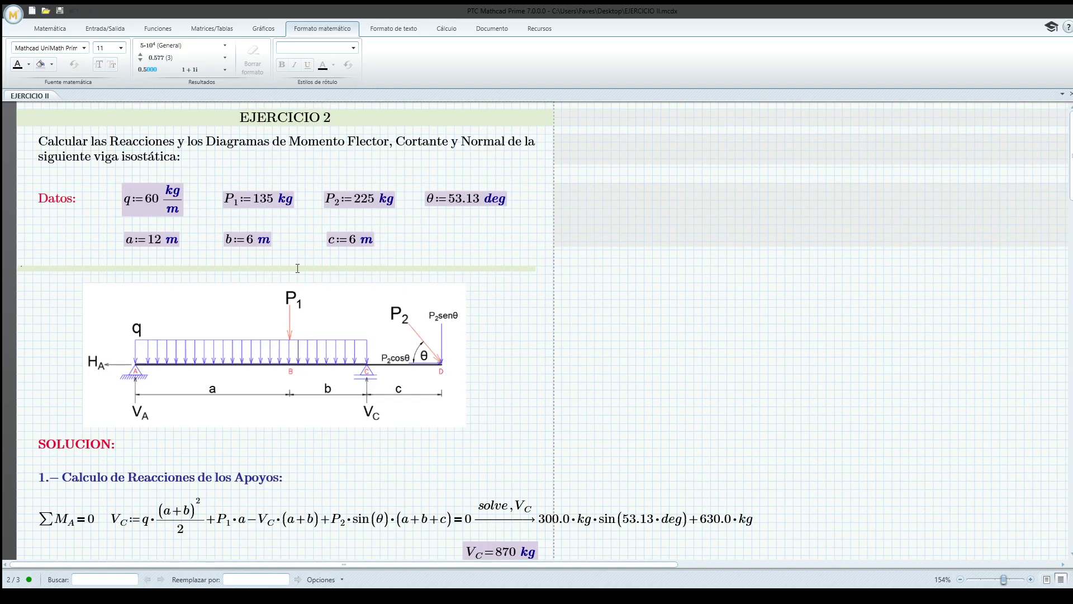
left_click(157, 241)
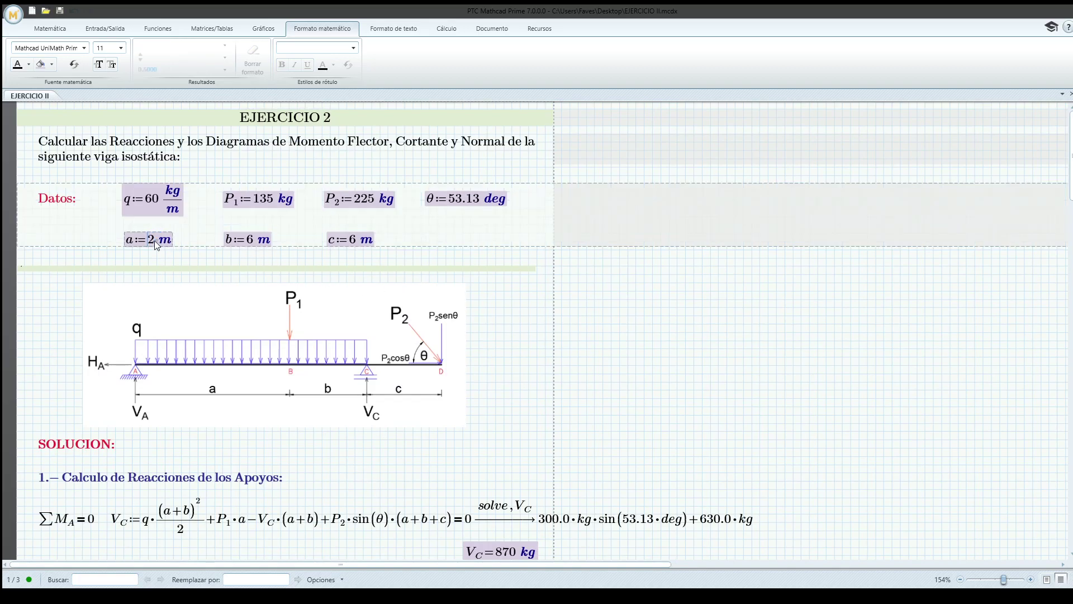
type("0")
left_click(156, 203)
type("0")
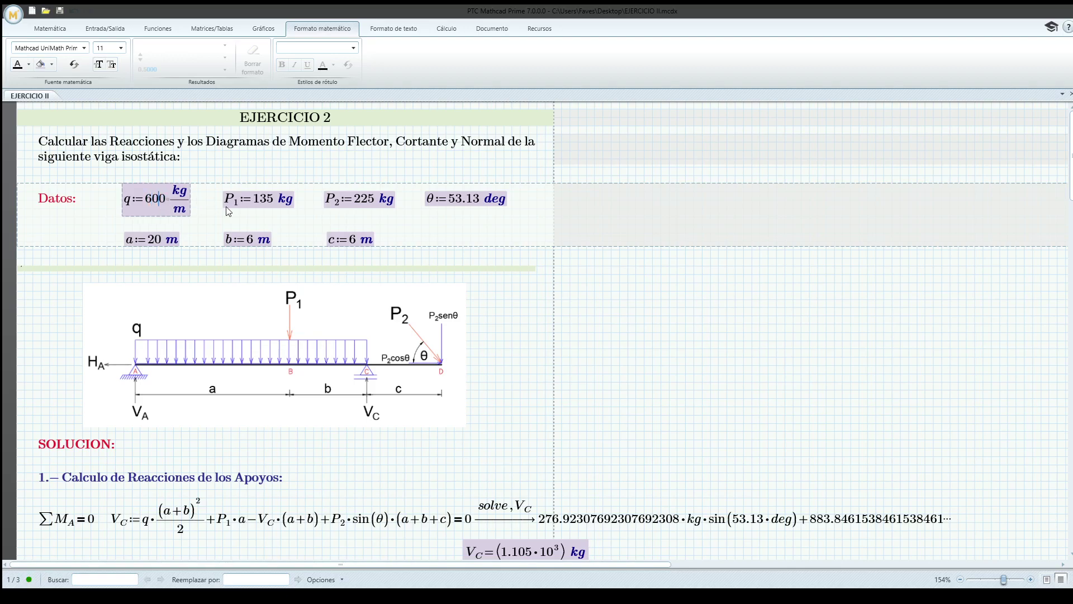
Set the point load P1 to 45 kg and the inclined load P2 to 455 kg in the data section.
left_click(266, 203)
key("BackSpace")
key("BackSpace")
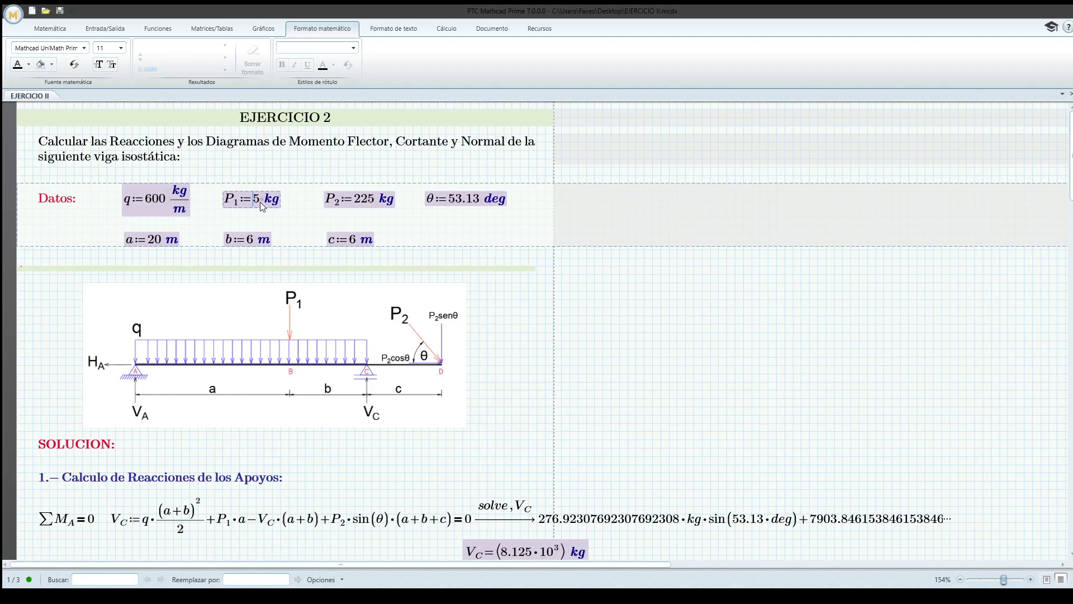
type("4")
left_click(367, 206)
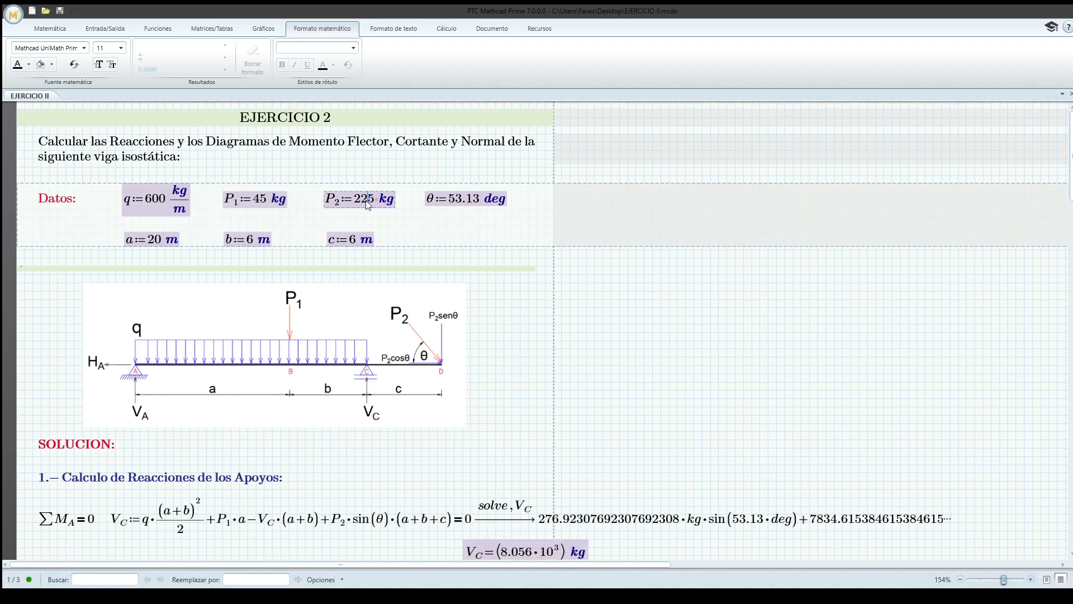
key("BackSpace")
key("BackSpace")
type("45")
left_click(583, 301)
Review the recalculated support reactions, the M(x), Q(x) and N(x) result vectors, and the three diagrams.
scroll(597, 313, "down", 7)
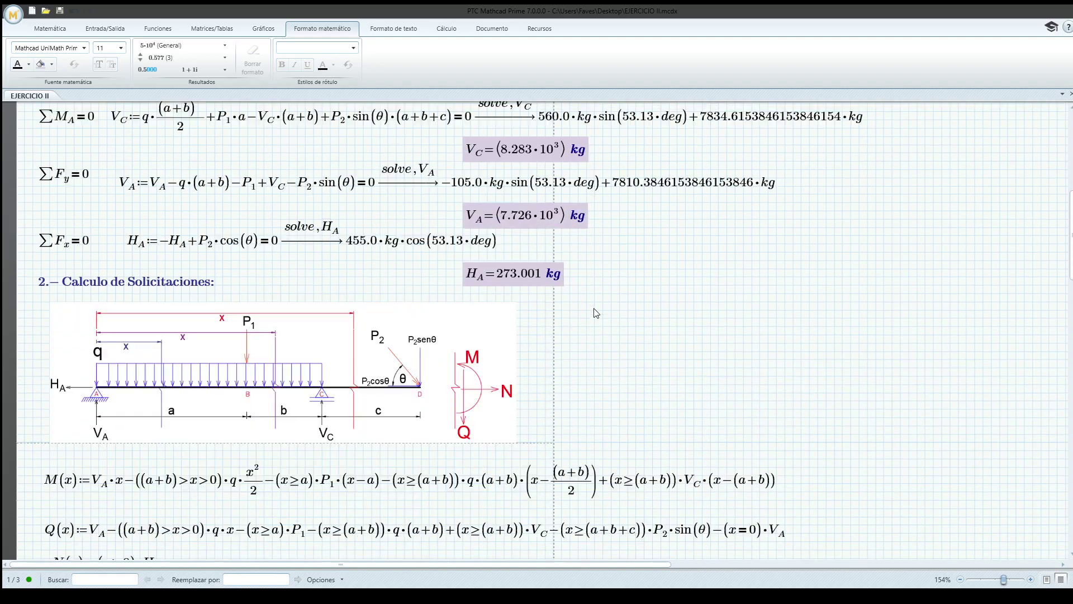
scroll(597, 313, "down", 10)
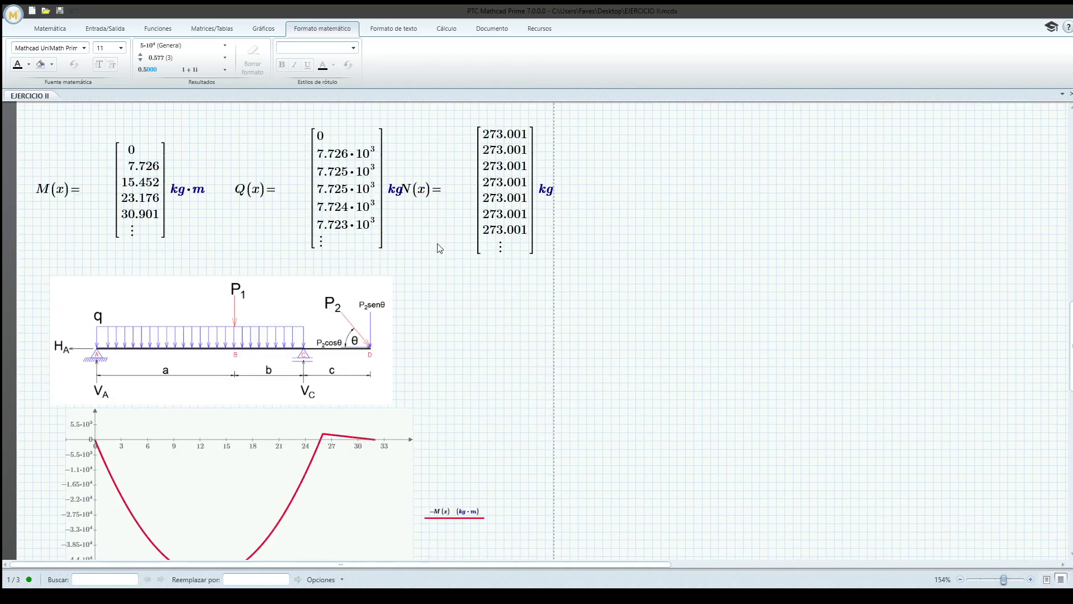
scroll(440, 248, "down", 5)
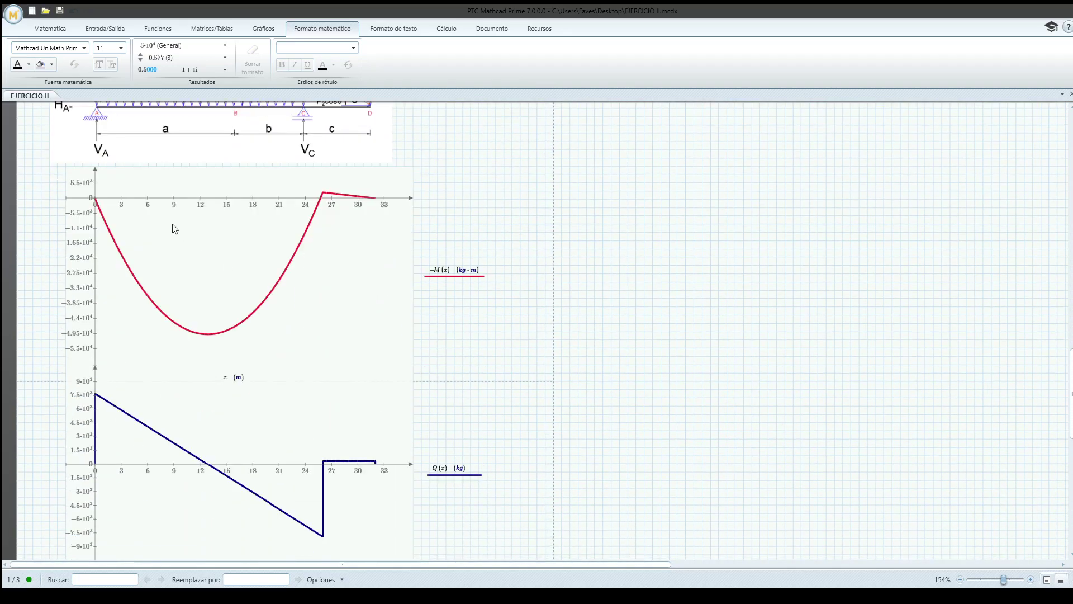
scroll(275, 280, "down", 4)
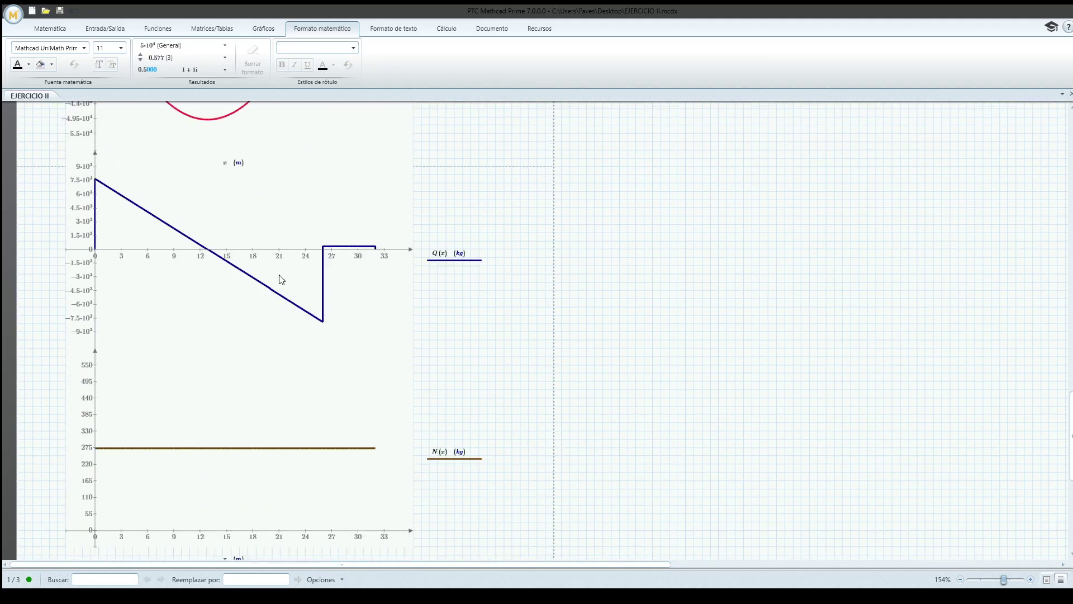
scroll(328, 450, "up", 5)
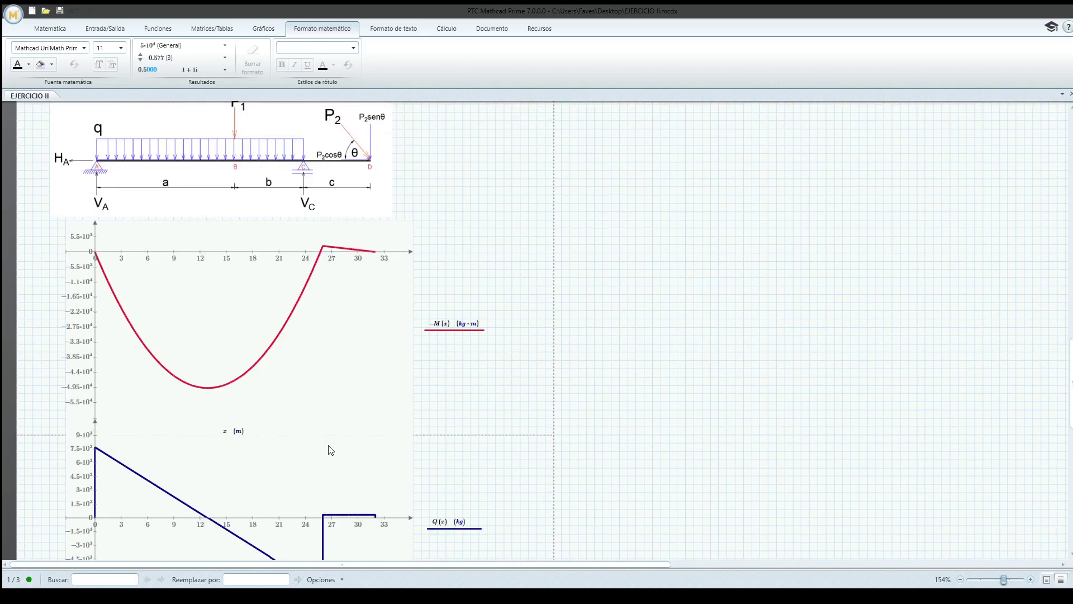
scroll(328, 451, "up", 3)
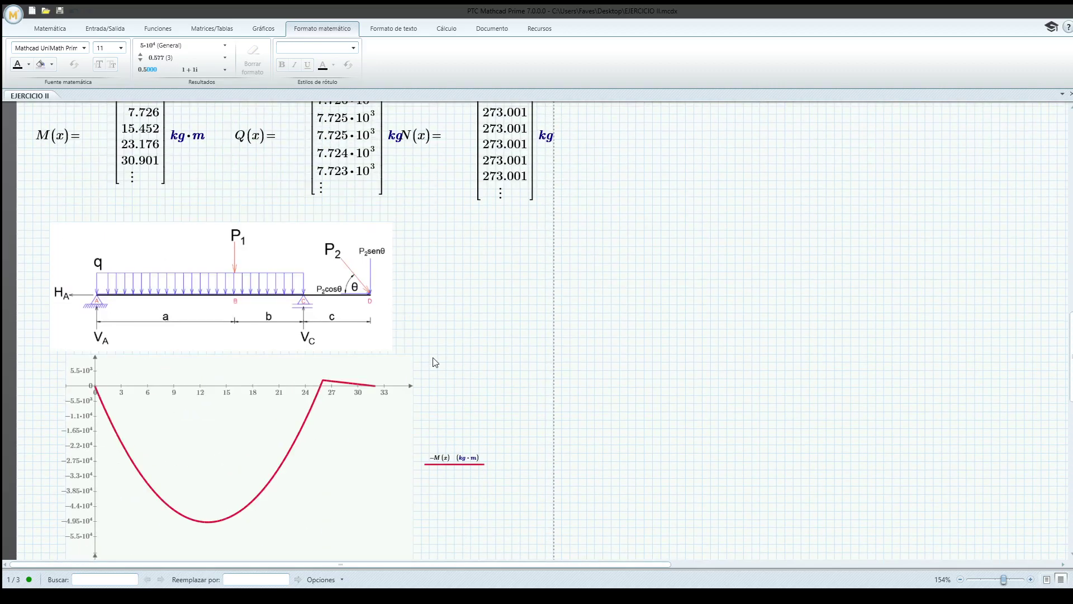
scroll(444, 350, "up", 2)
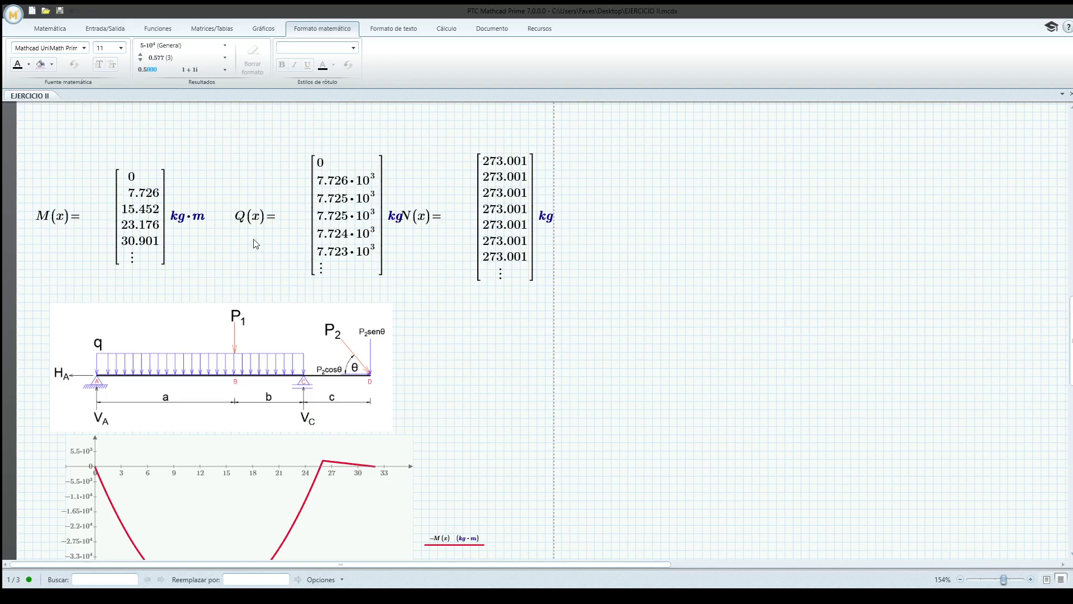
left_click(144, 212)
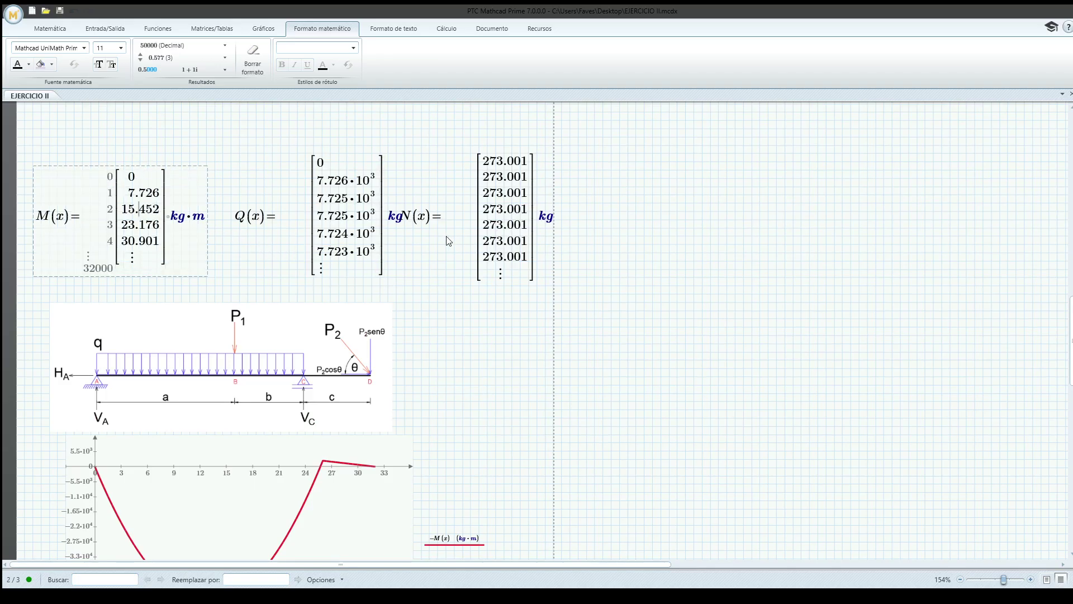
Return to the data section and set the distributed load q to 60 kg/m.
scroll(463, 269, "up", 11)
scroll(463, 268, "up", 5)
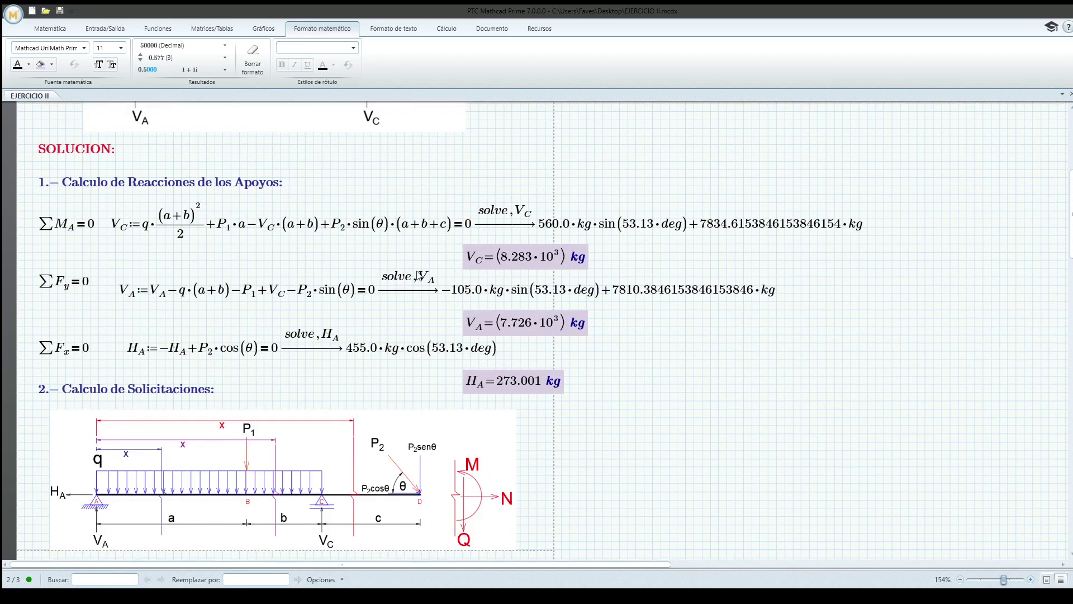
scroll(576, 277, "up", 6)
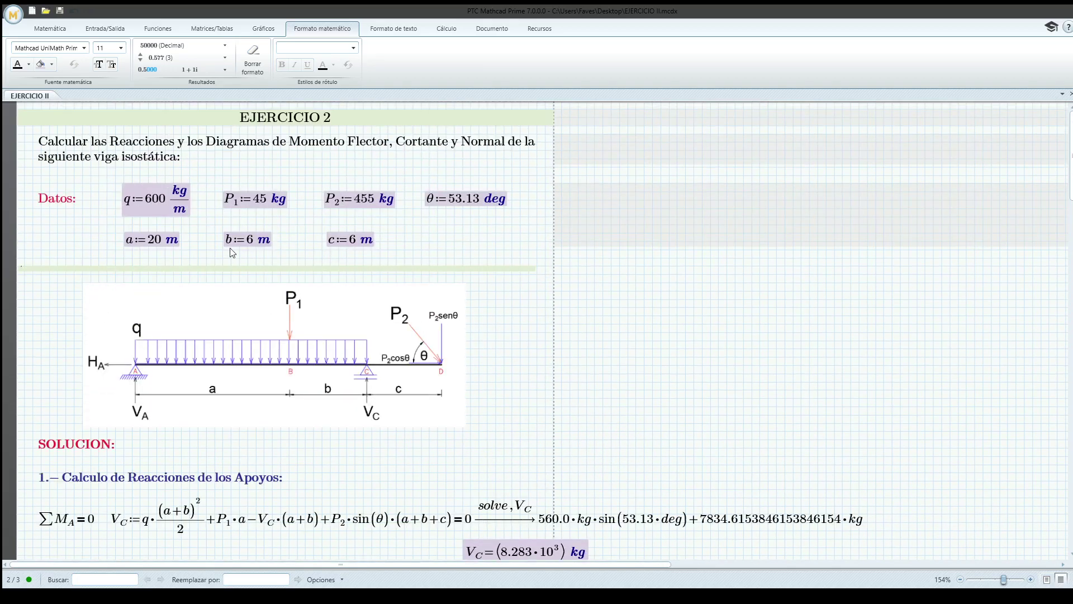
left_click(166, 207)
key("BackSpace")
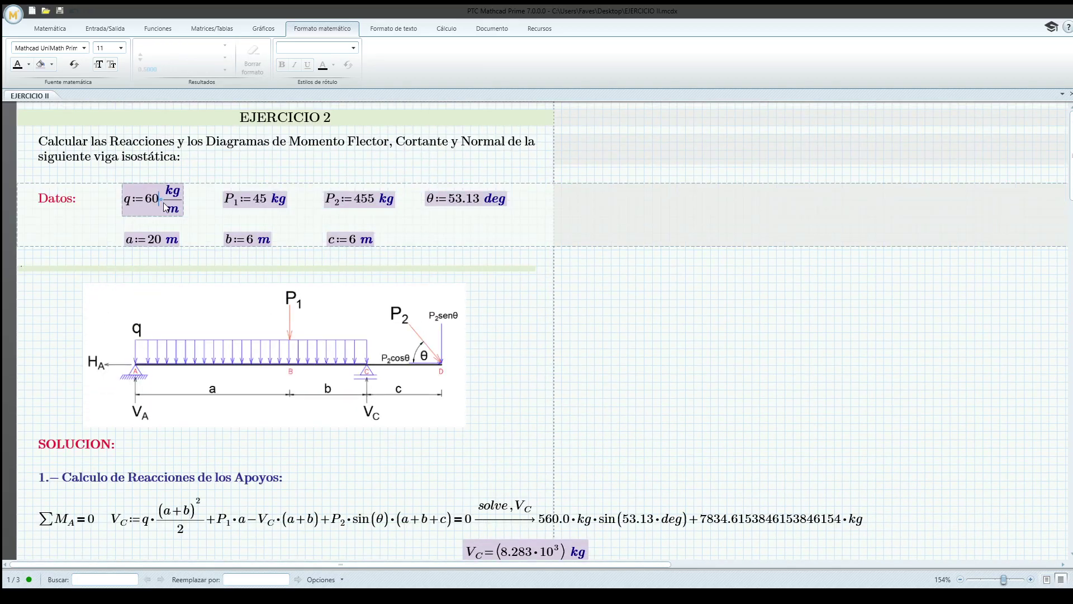
left_click(546, 307)
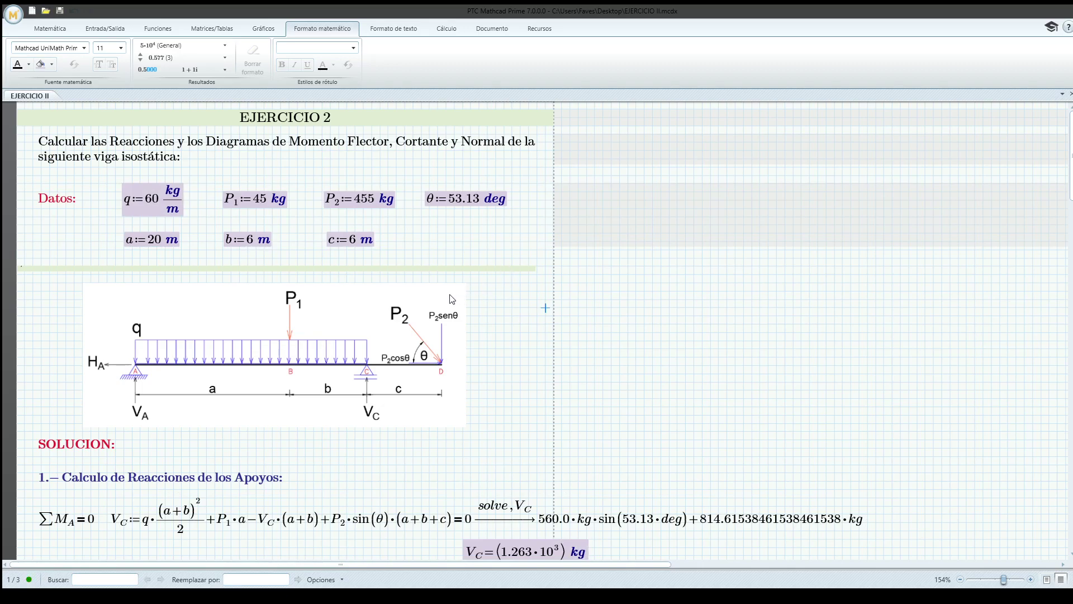
Examine the updated reactions, result vectors and the −M(x) and Q(x) diagrams against the beam figure.
scroll(376, 296, "down", 1)
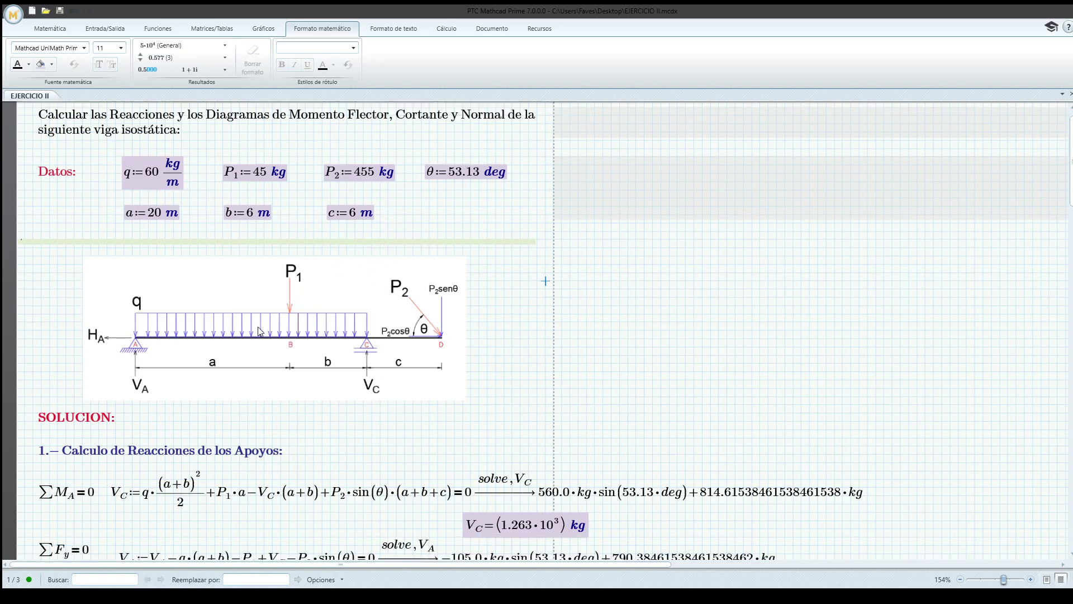
left_click(528, 365)
left_click(496, 338)
scroll(436, 330, "down", 7)
scroll(430, 326, "up", 5)
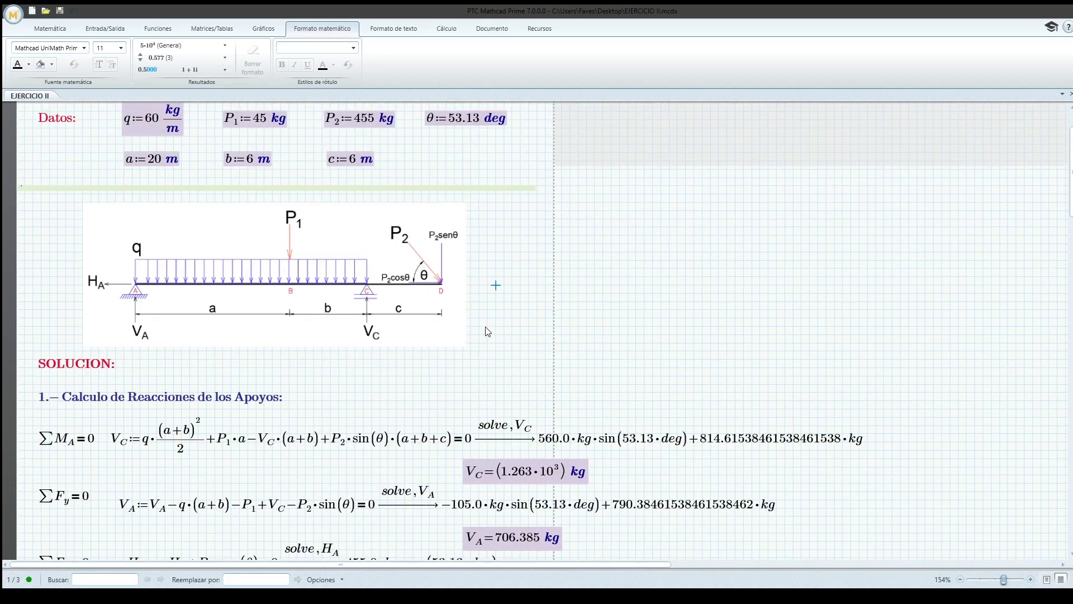
scroll(430, 276, "down", 11)
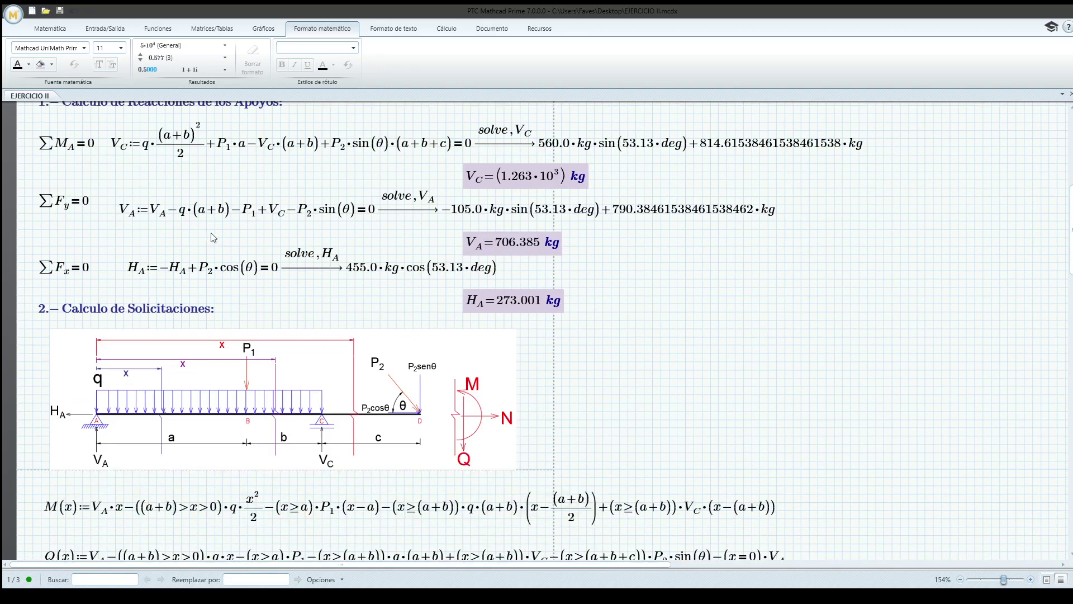
scroll(518, 220, "down", 20)
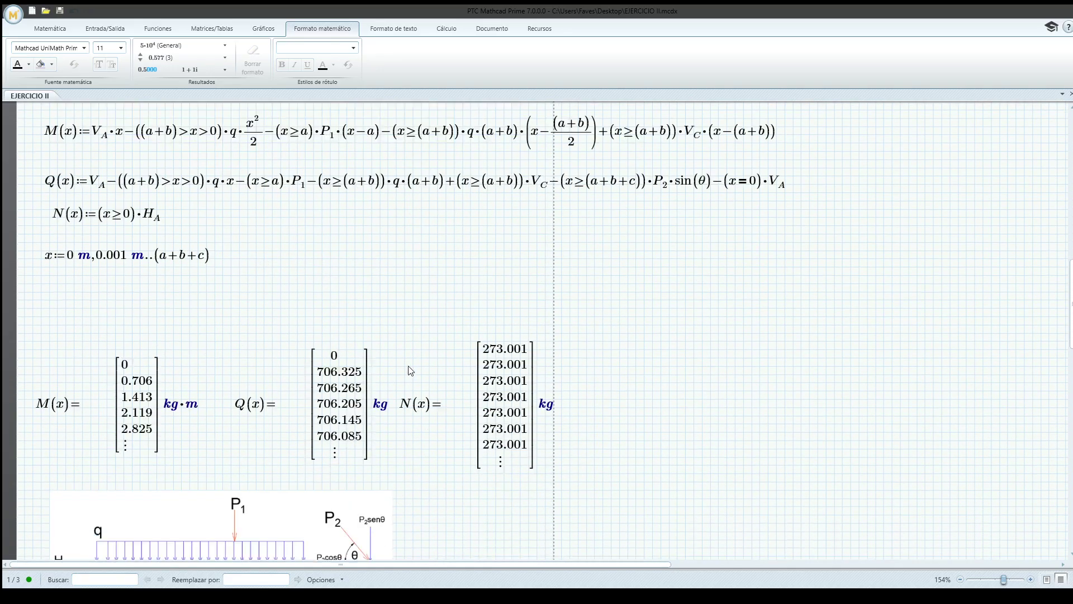
scroll(350, 447, "down", 6)
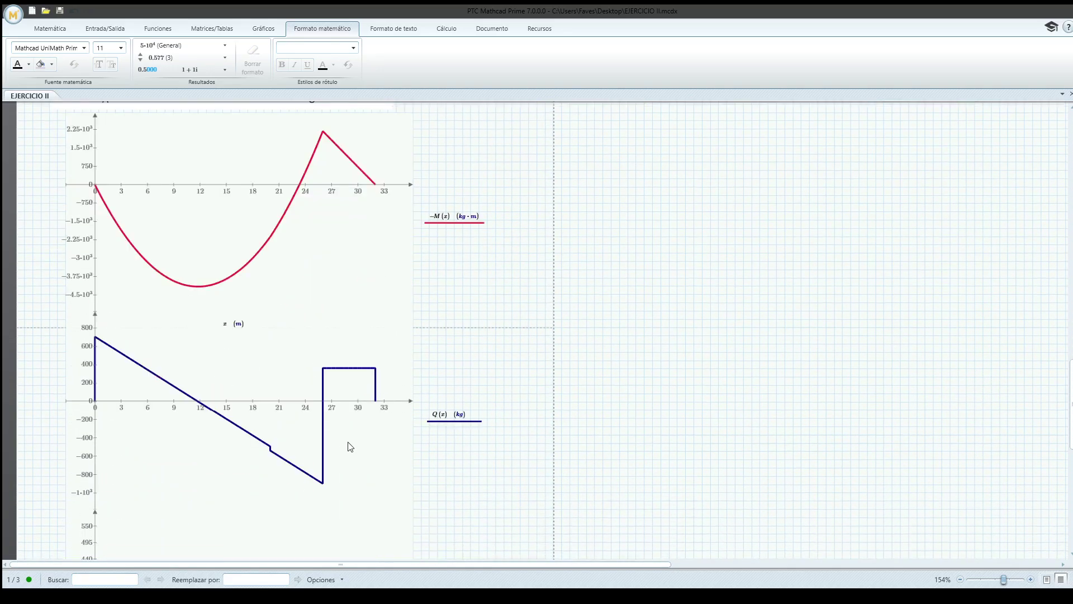
scroll(354, 445, "up", 6)
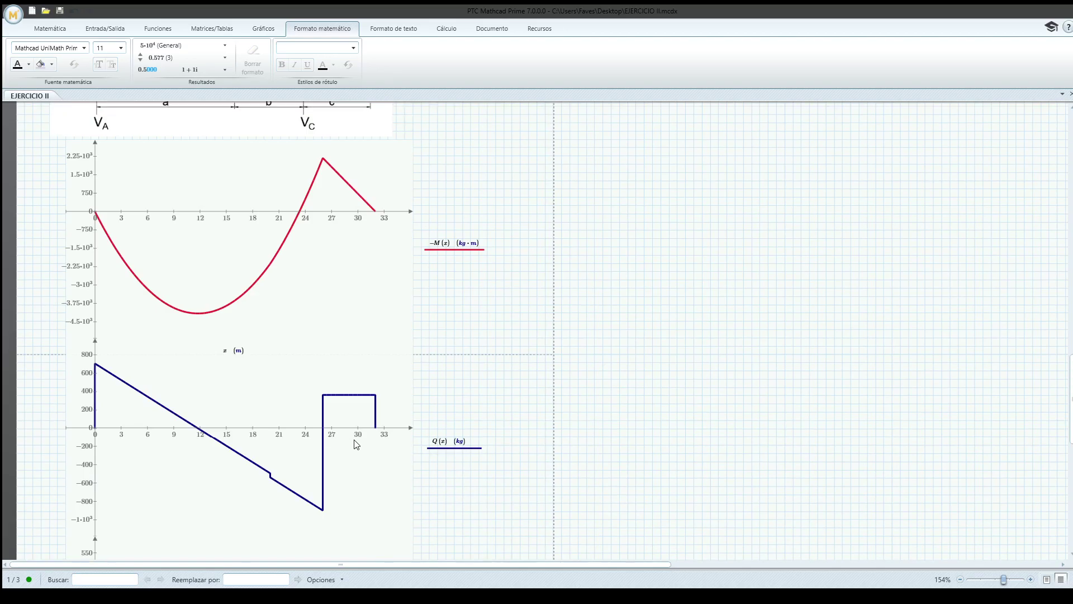